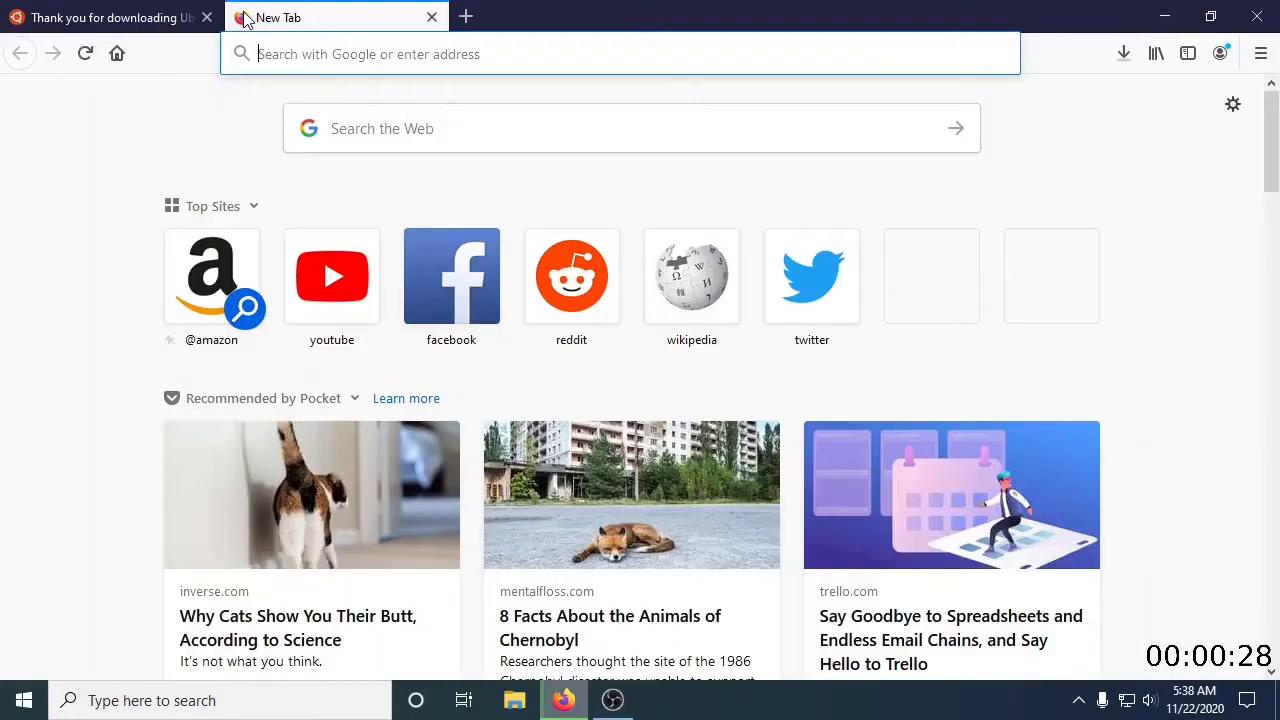
# Search the web for virtualbox and open the official site's VirtualBox 6.1 download page
pyautogui.write('virtualbox')
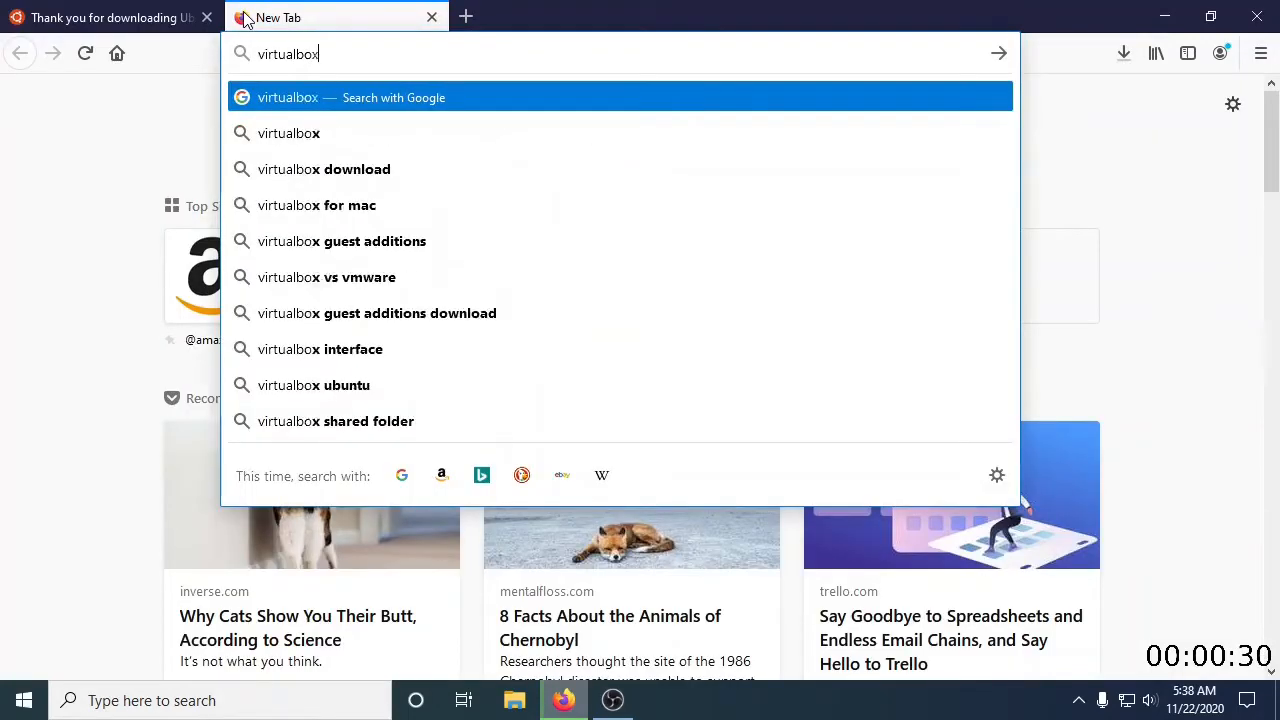
pyautogui.press('Return')
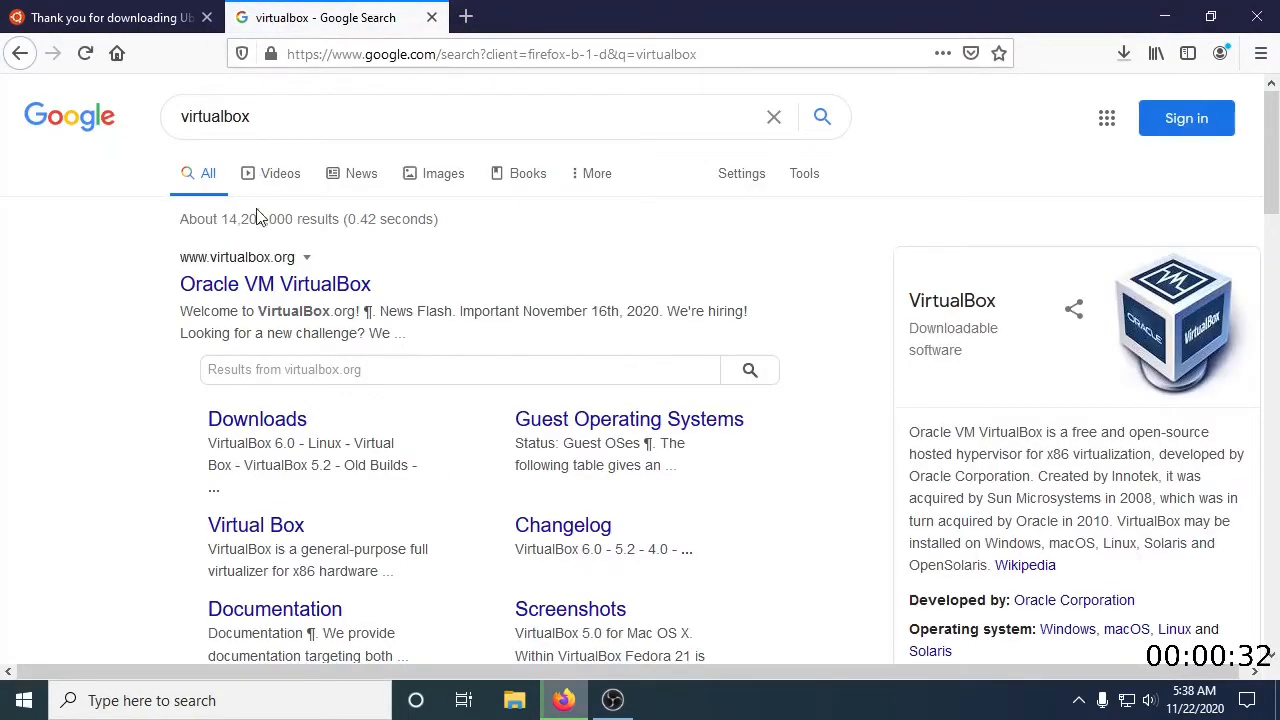
pyautogui.click(286, 288)
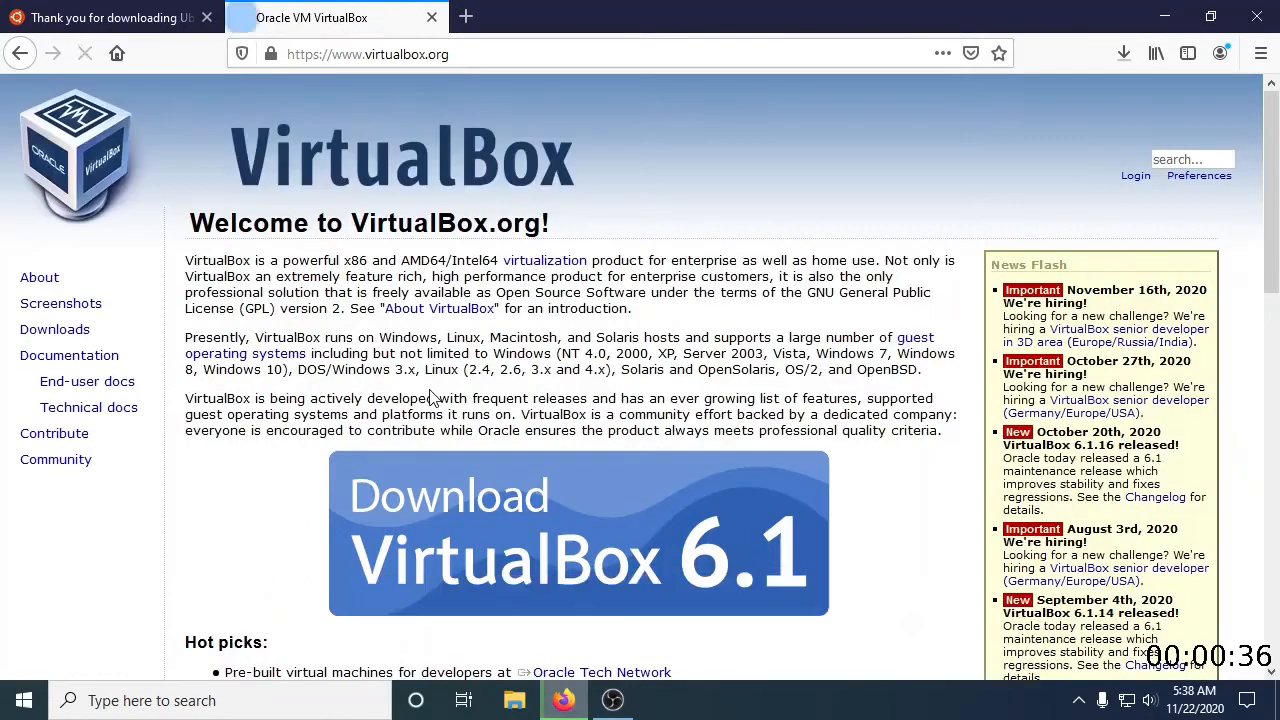
pyautogui.click(523, 535)
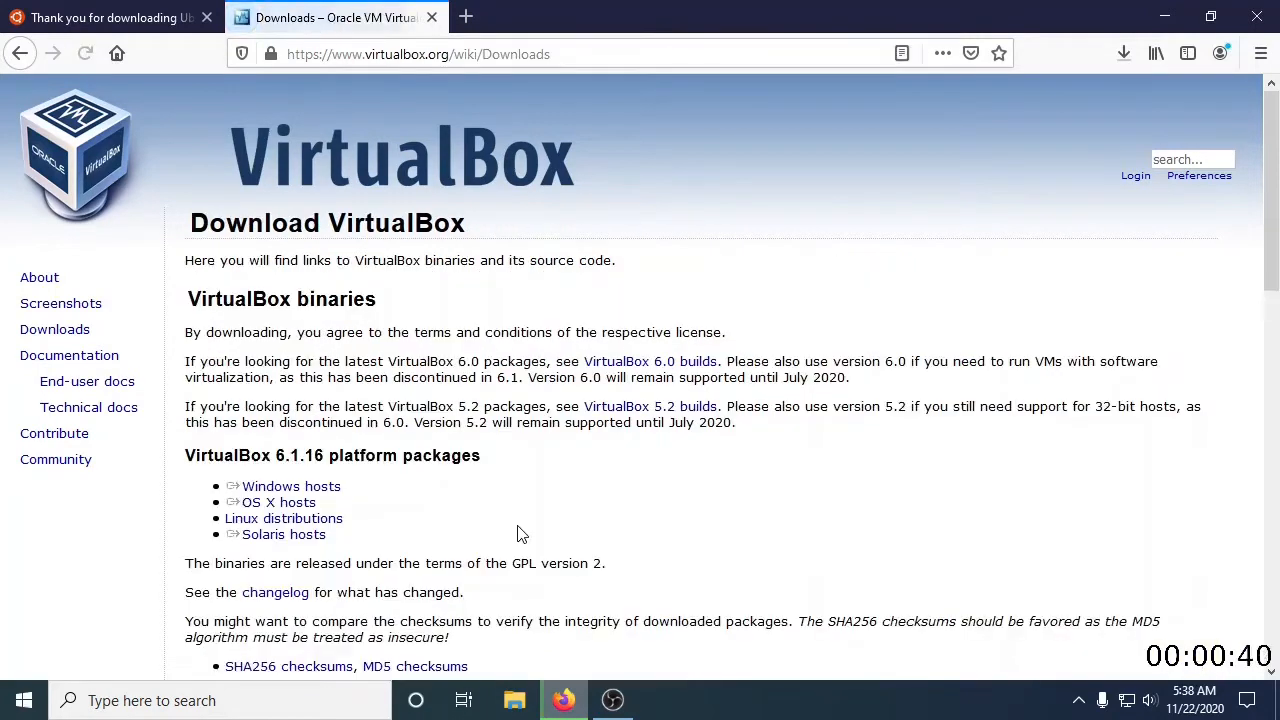
# Download the VirtualBox 6.1.16 installer for Windows hosts and save the file
pyautogui.scroll(-2, 314, 370)
pyautogui.click(307, 387)
pyautogui.click(303, 388)
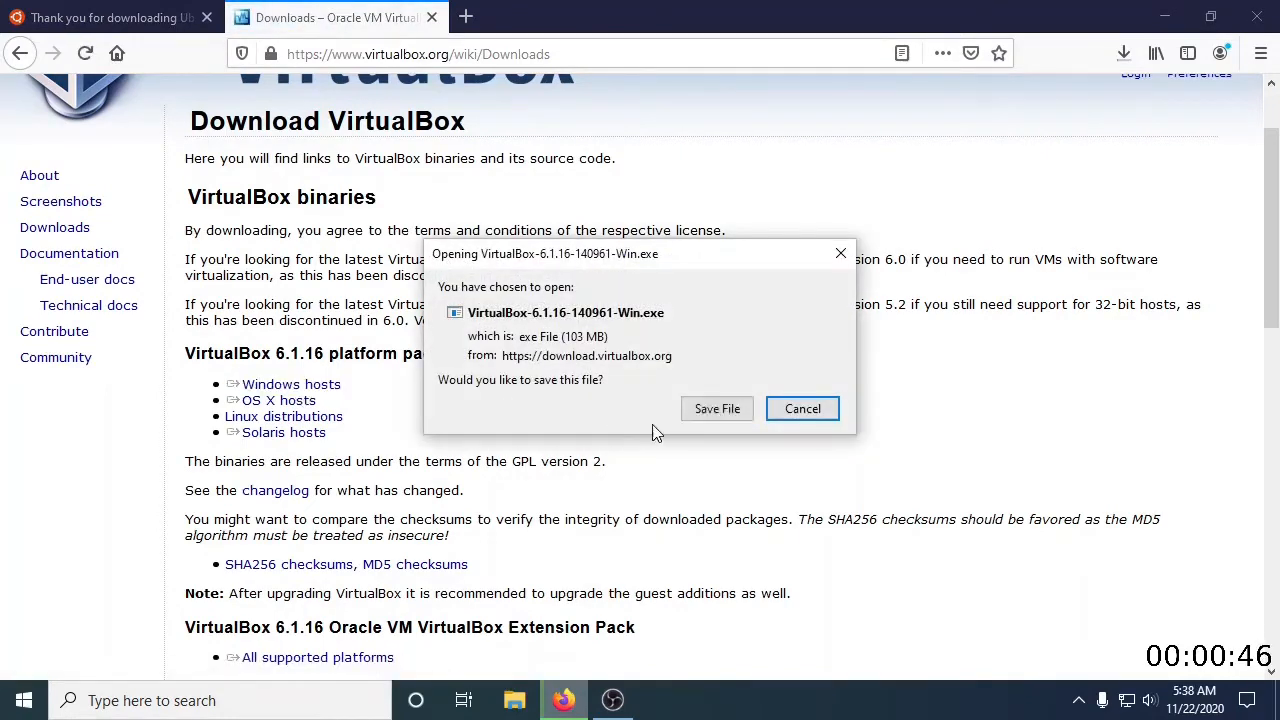
pyautogui.click(717, 409)
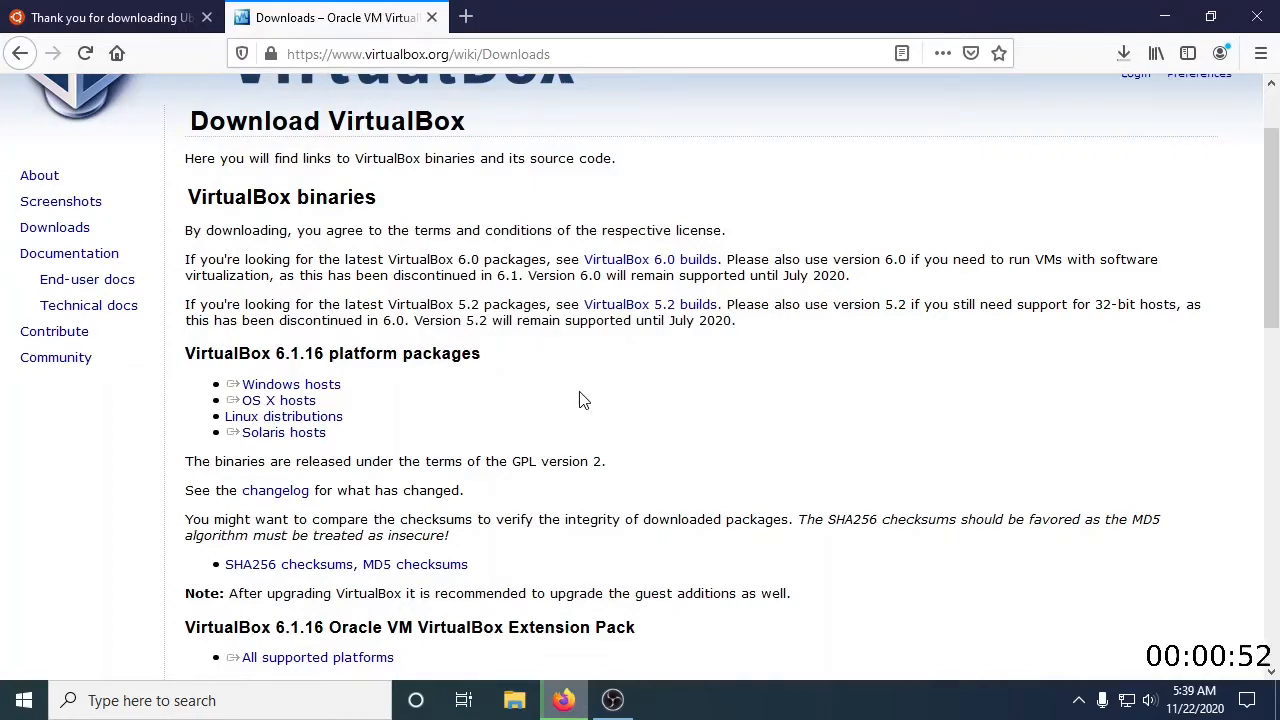
pyautogui.scroll(2, 584, 400)
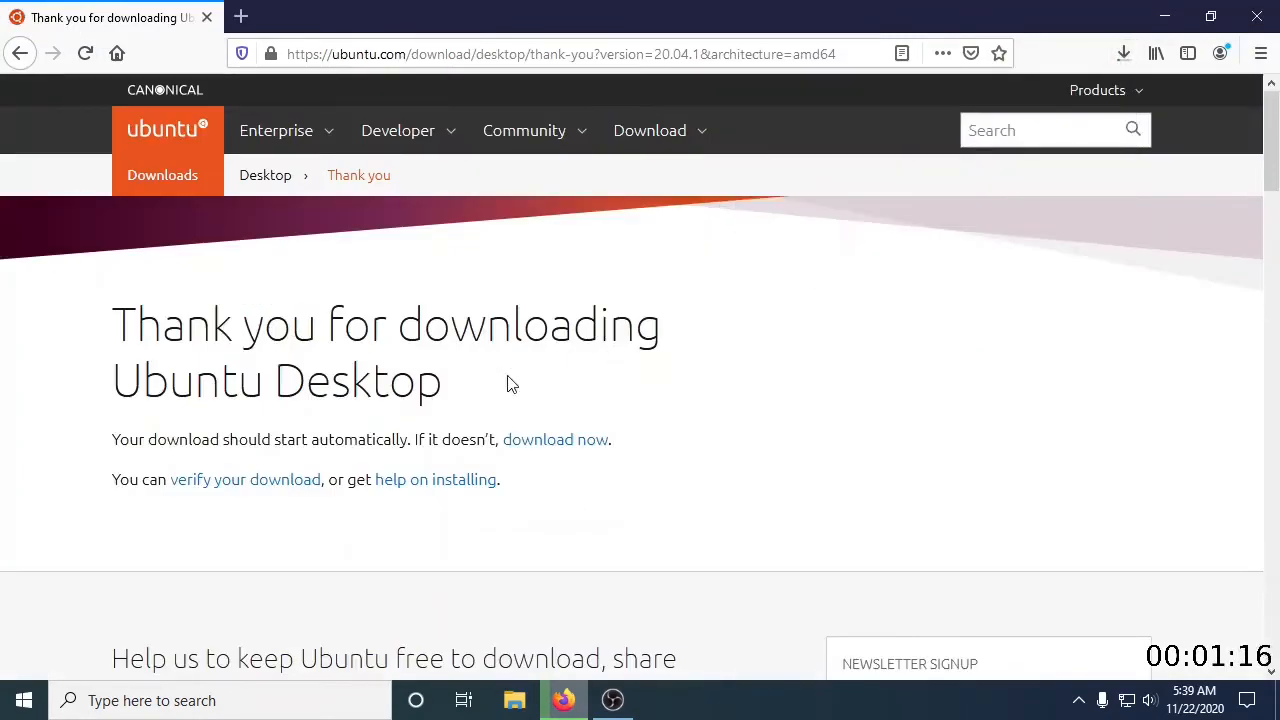
# Launch the downloaded VirtualBox installer, keep the default features and location, and disable the desktop and Quick Launch Bar shortcuts
pyautogui.click(1124, 53)
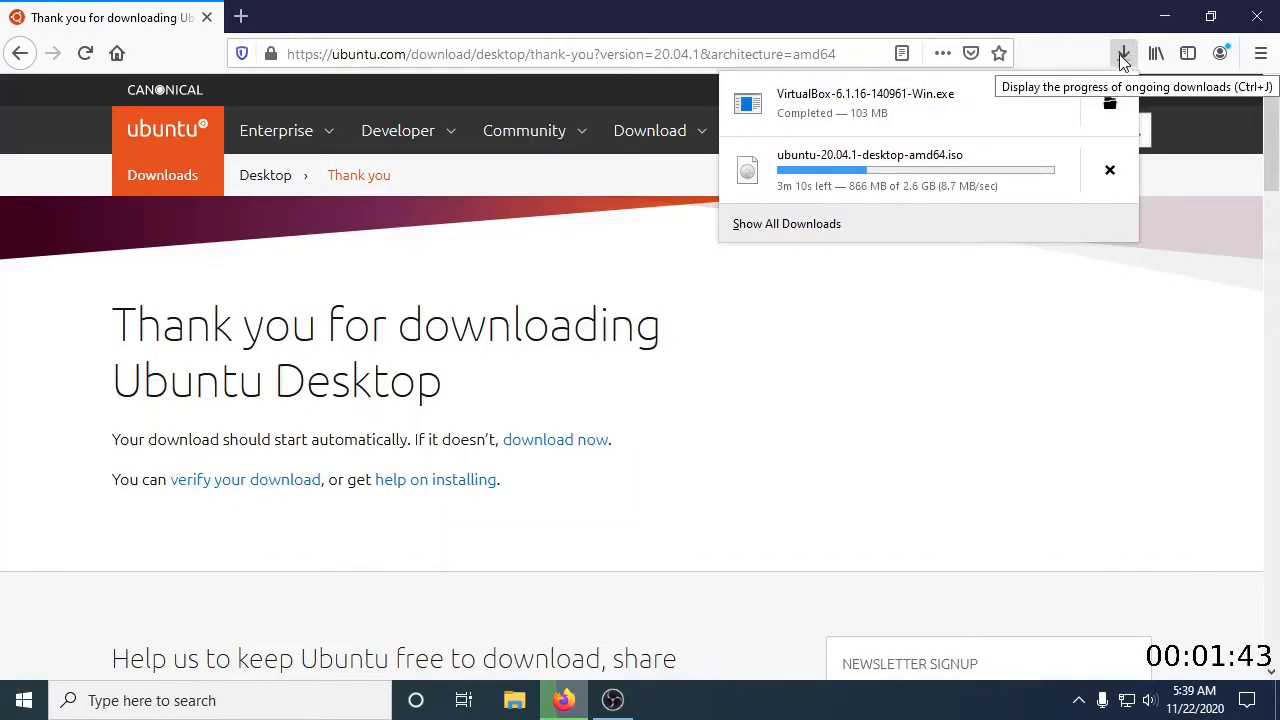
pyautogui.click(870, 108)
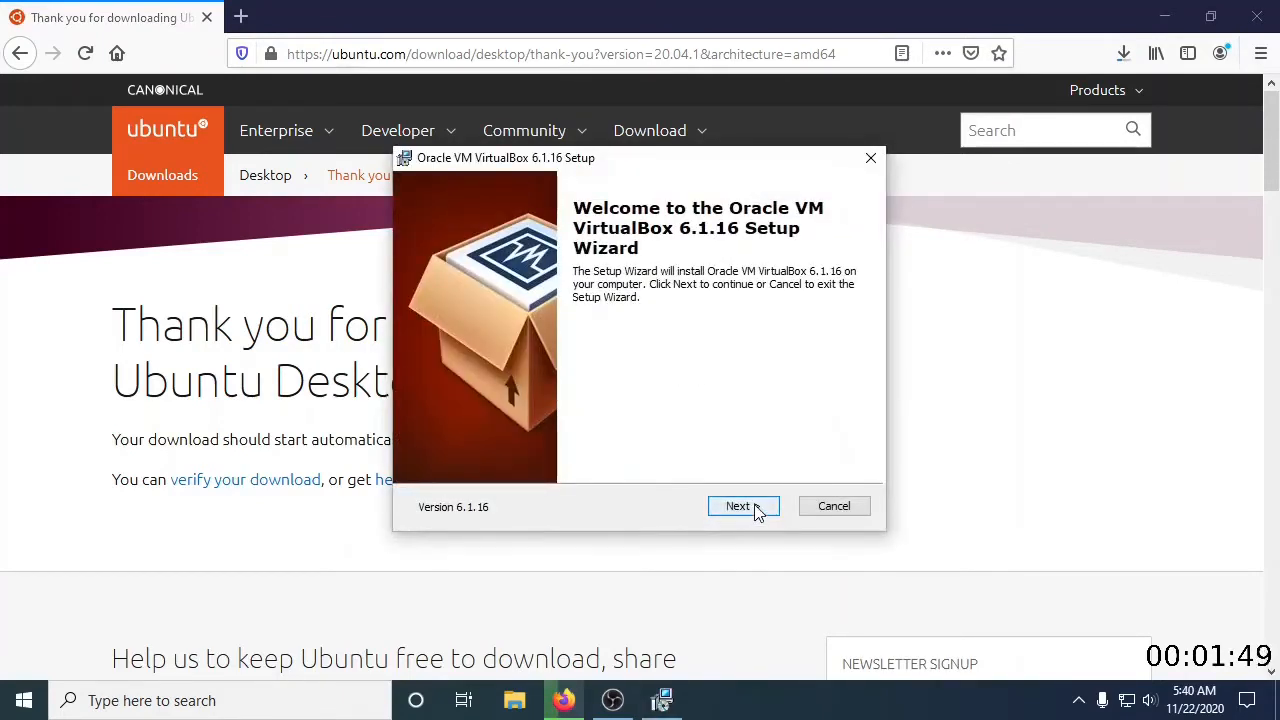
pyautogui.click(748, 505)
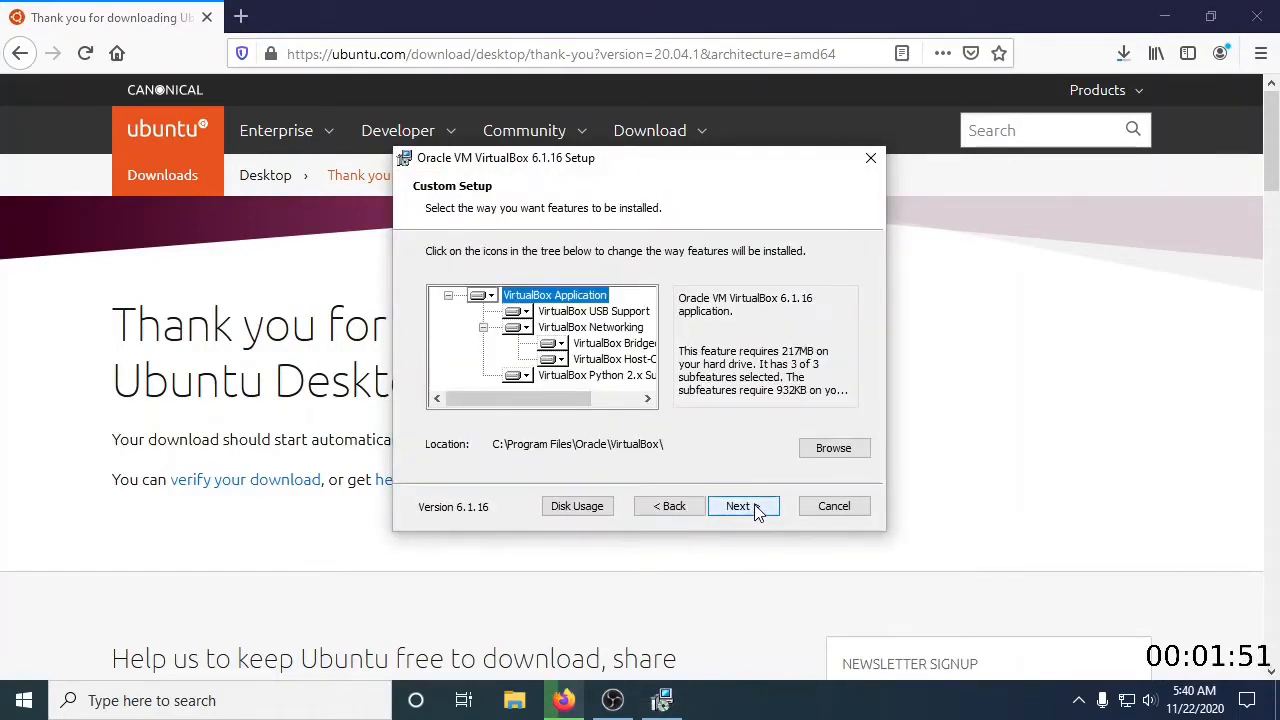
pyautogui.click(760, 512)
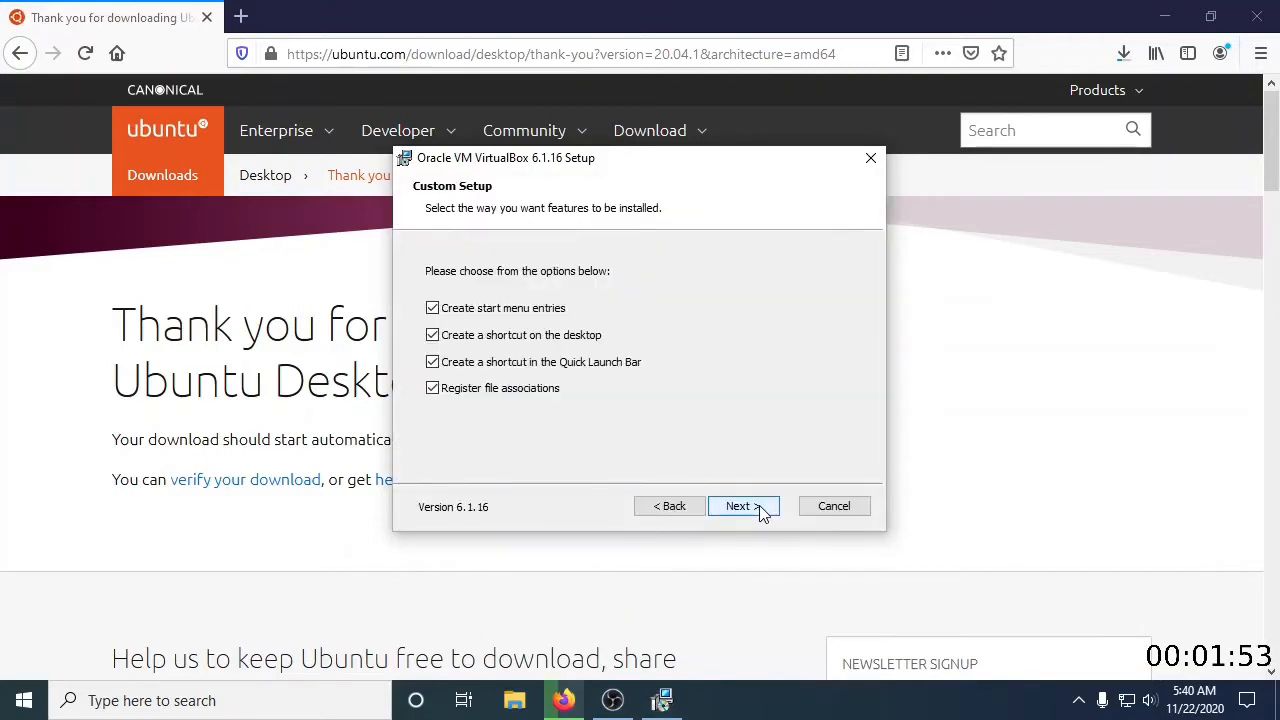
pyautogui.click(510, 342)
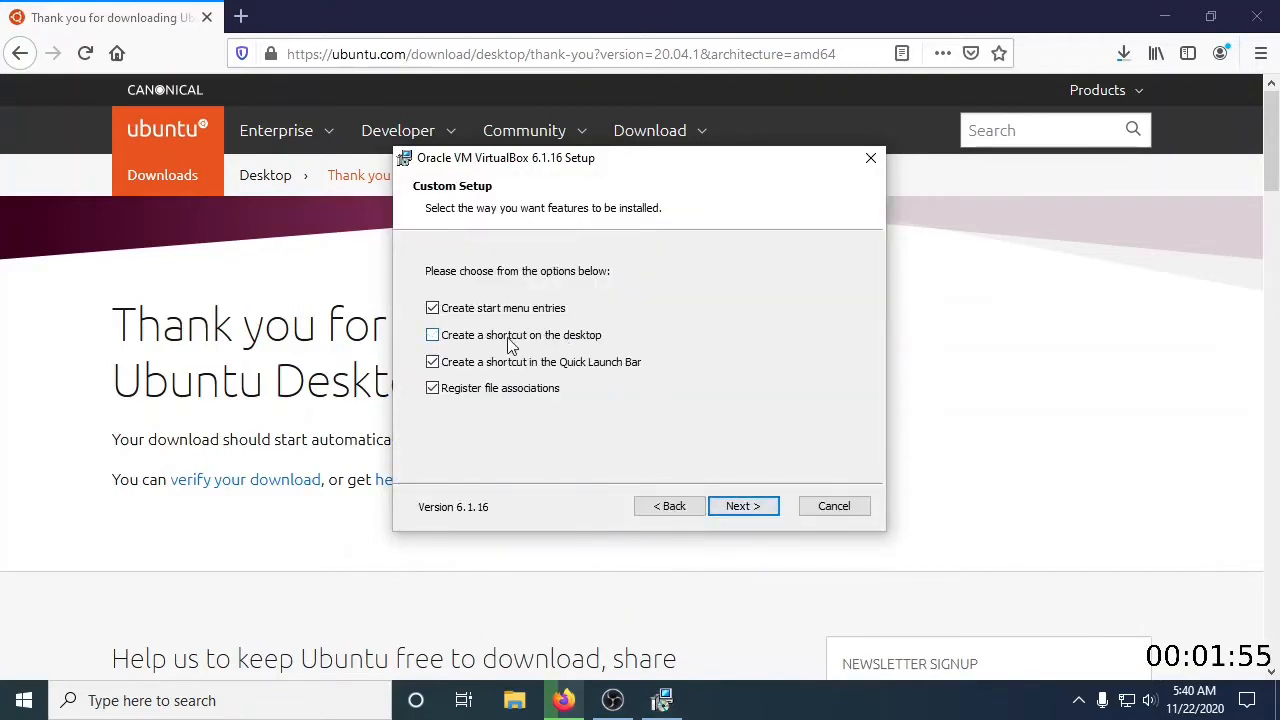
pyautogui.click(532, 366)
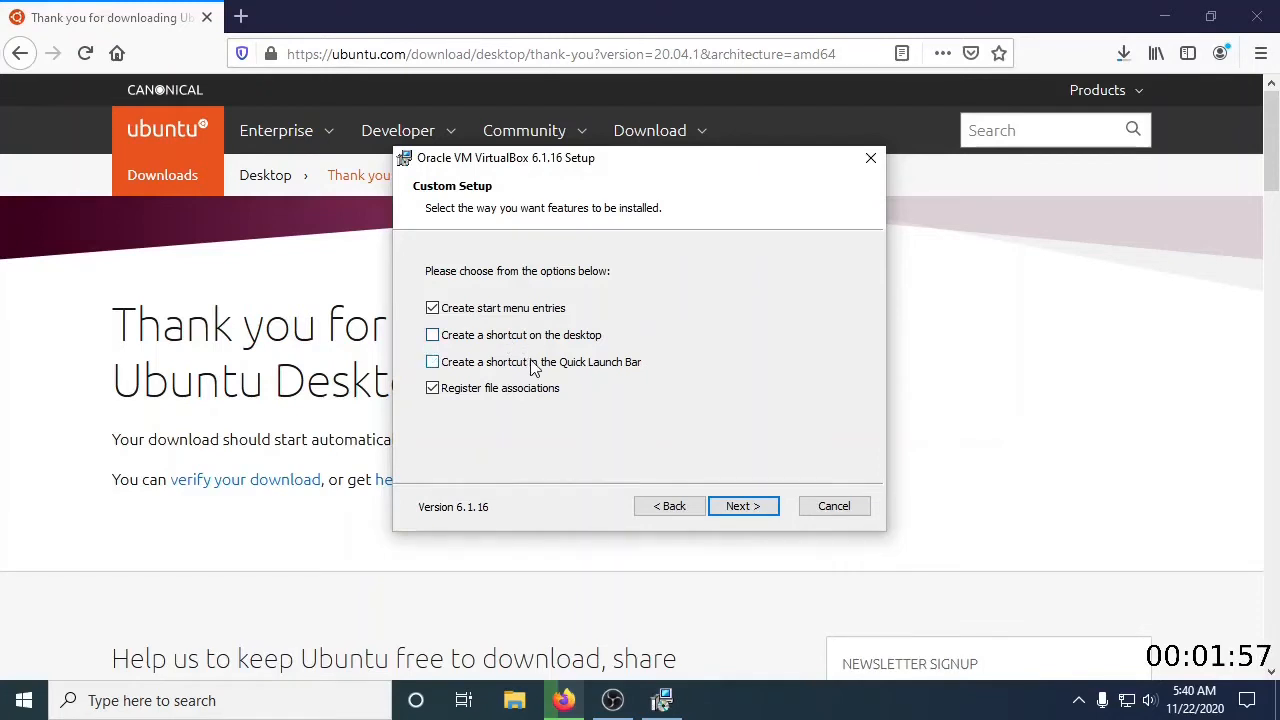
# Accept the network interfaces warning, install VirtualBox, and finish the setup without starting VirtualBox
pyautogui.click(758, 514)
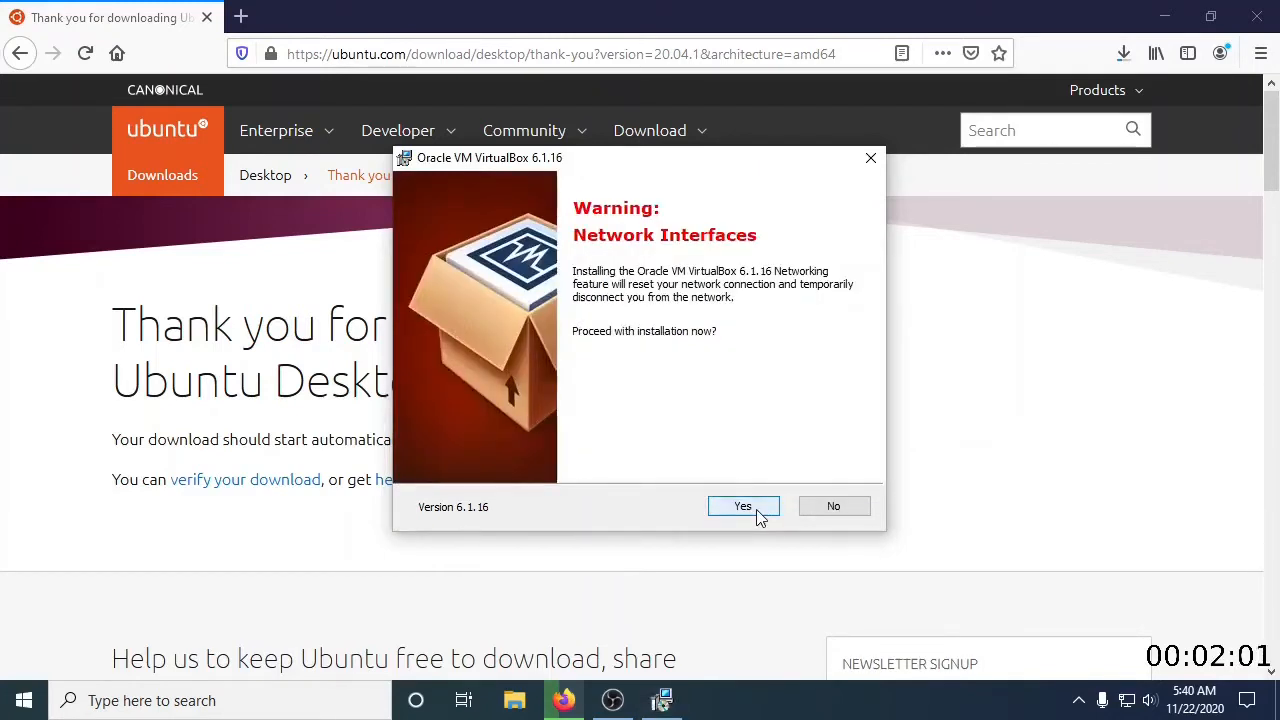
pyautogui.click(758, 514)
pyautogui.click(757, 512)
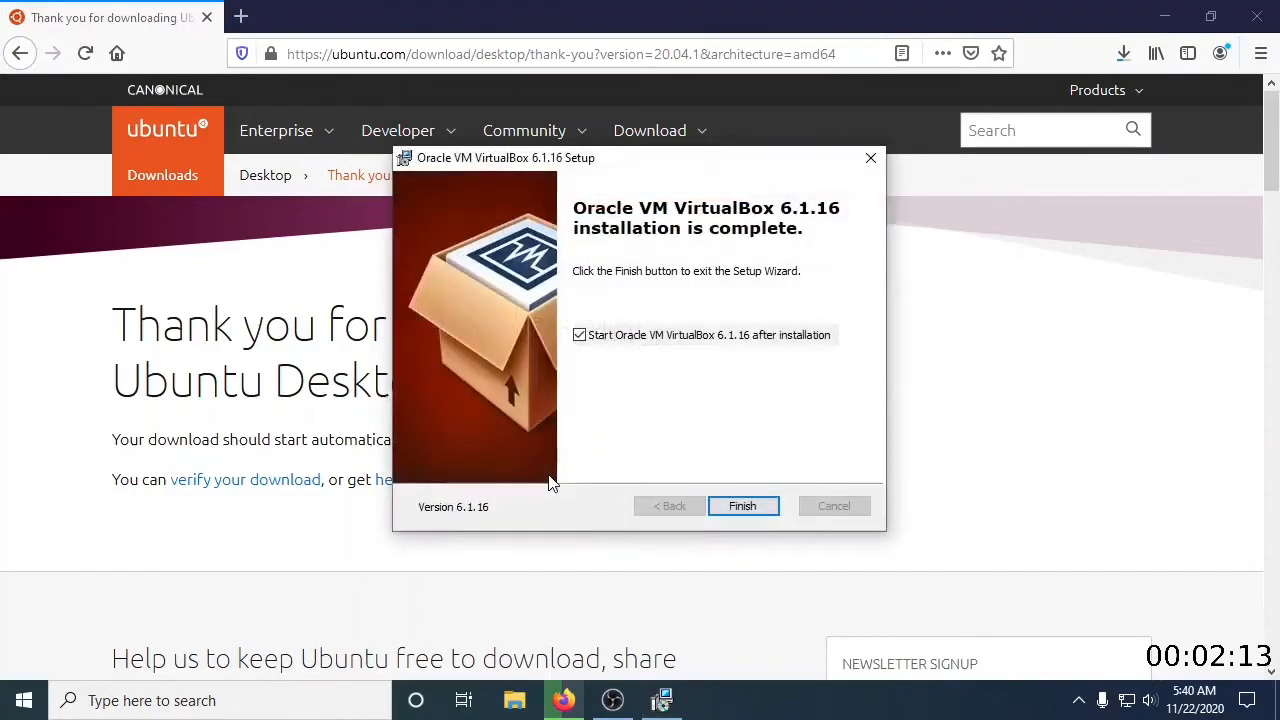
pyautogui.click(626, 342)
pyautogui.click(751, 510)
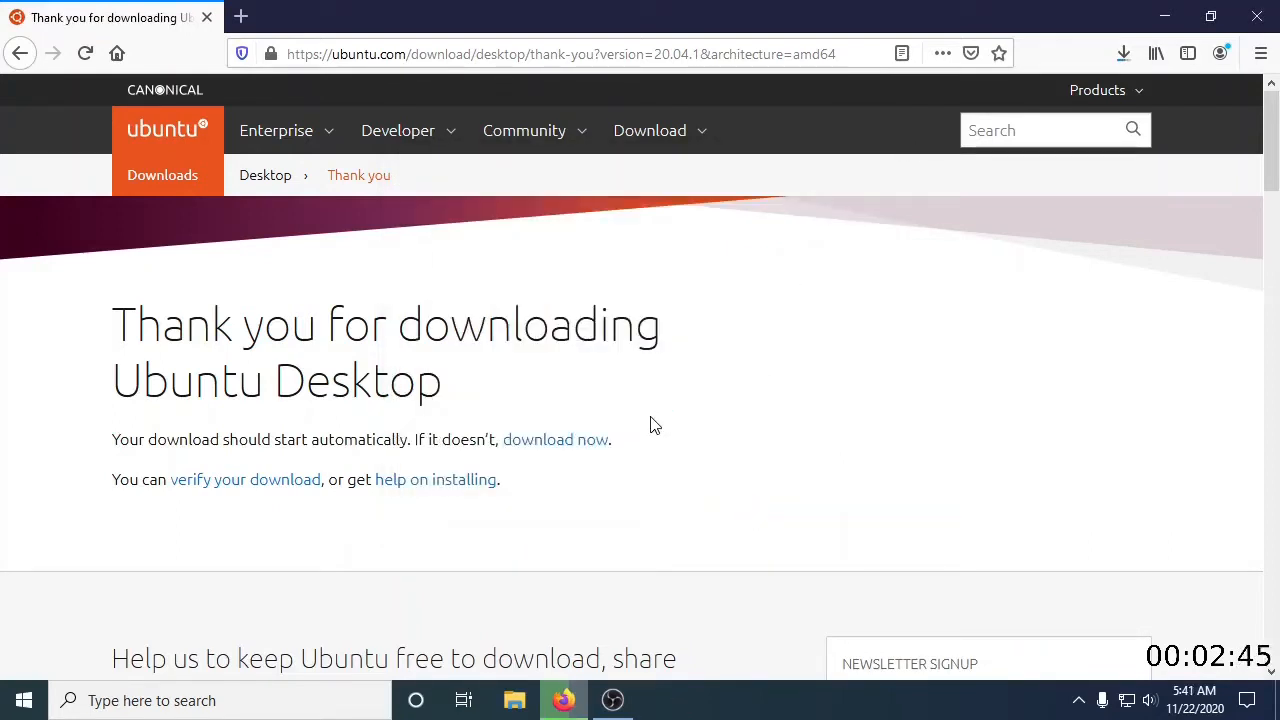
# Check the download progress of ubuntu-20.04.1-desktop-amd64.iso
pyautogui.click(1122, 55)
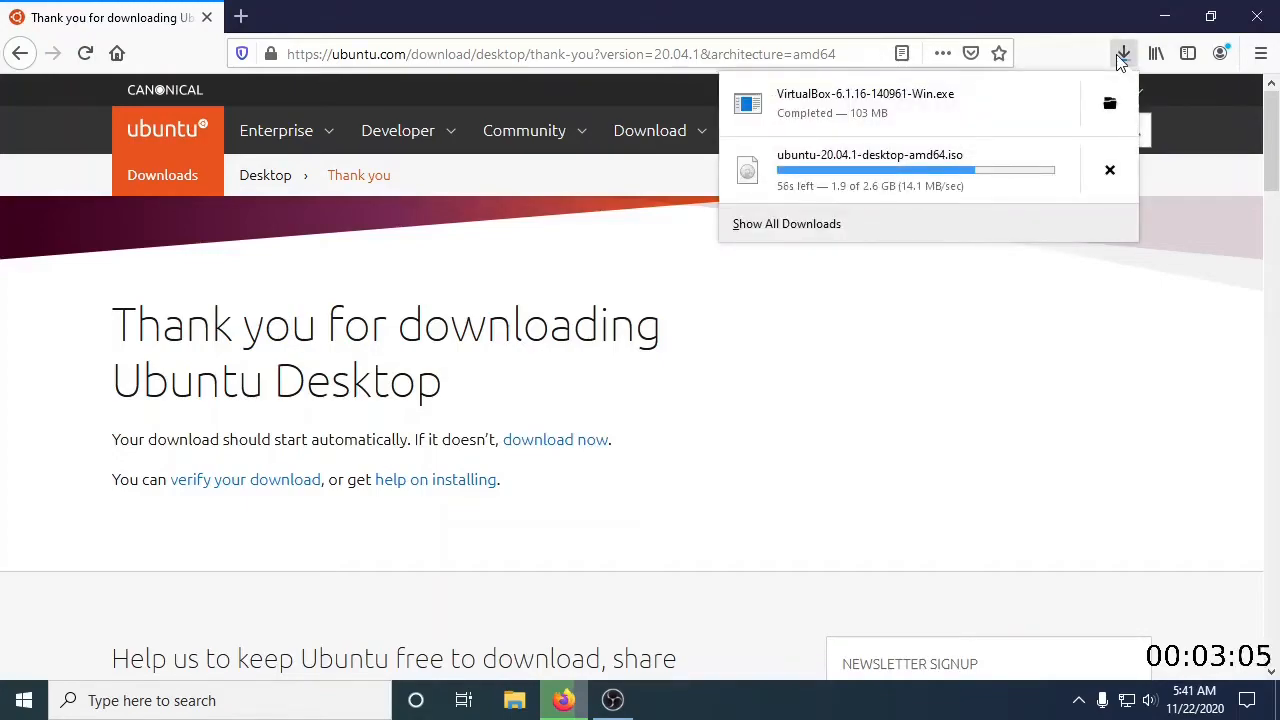
pyautogui.click(660, 552)
pyautogui.scroll(-15, 660, 552)
pyautogui.scroll(15, 661, 552)
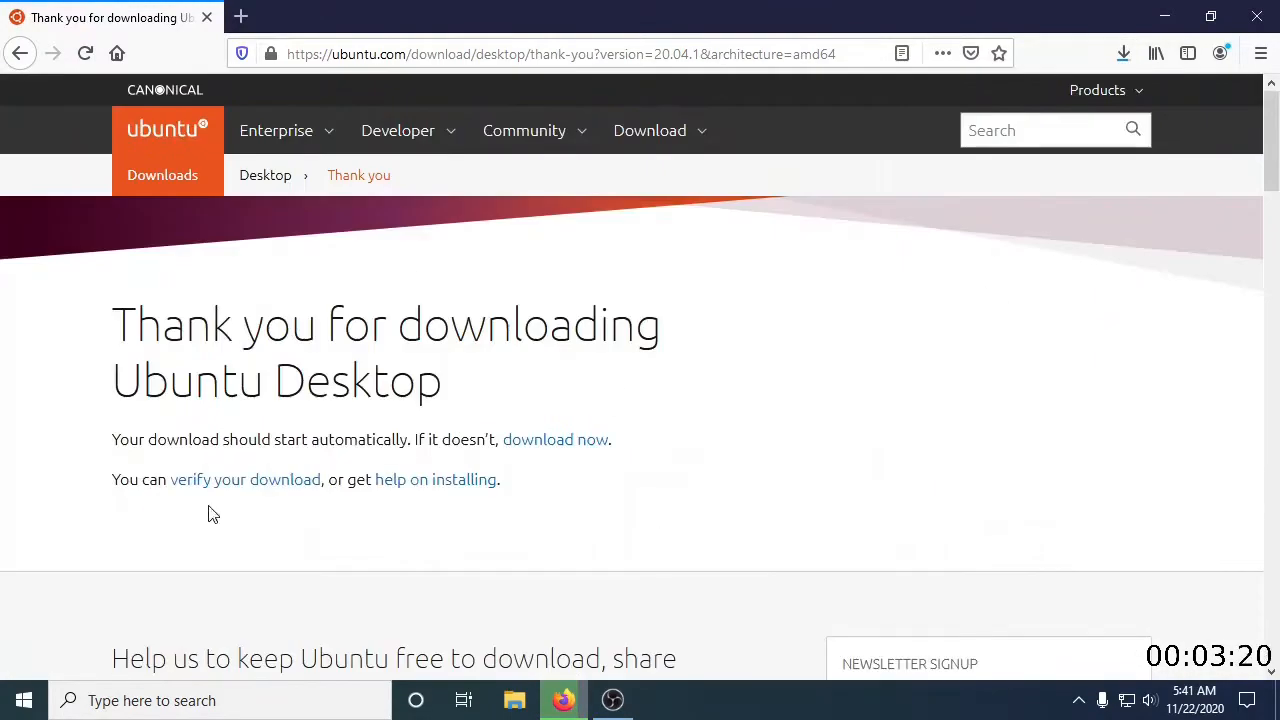
# Show the SHA256 verification instructions on the Ubuntu download page and check whether the ISO has finished downloading
pyautogui.click(238, 484)
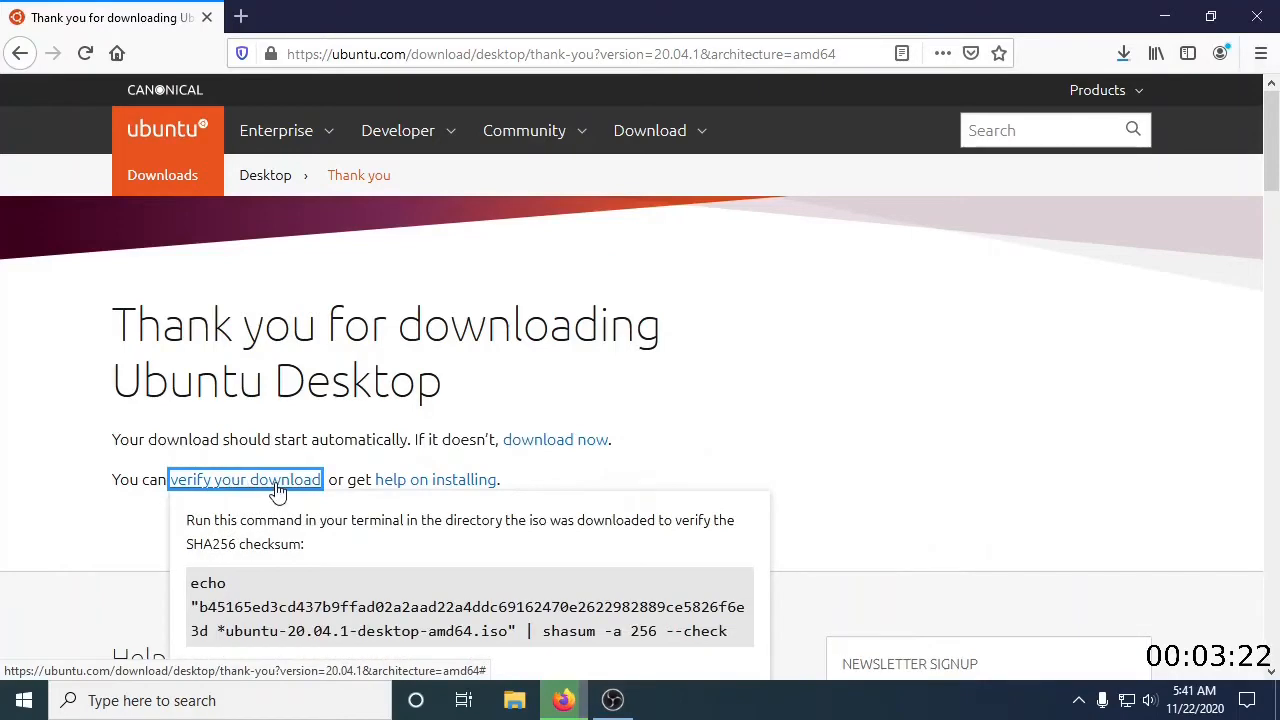
pyautogui.scroll(-3, 380, 514)
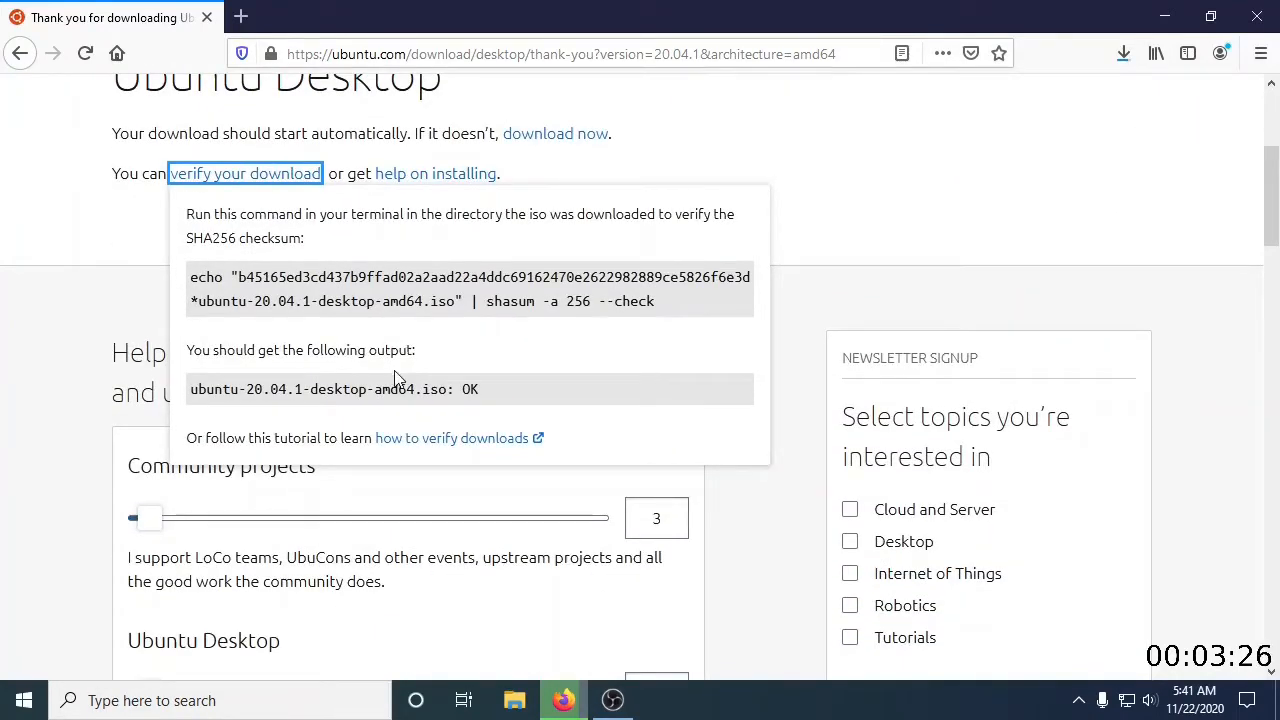
pyautogui.scroll(1, 396, 378)
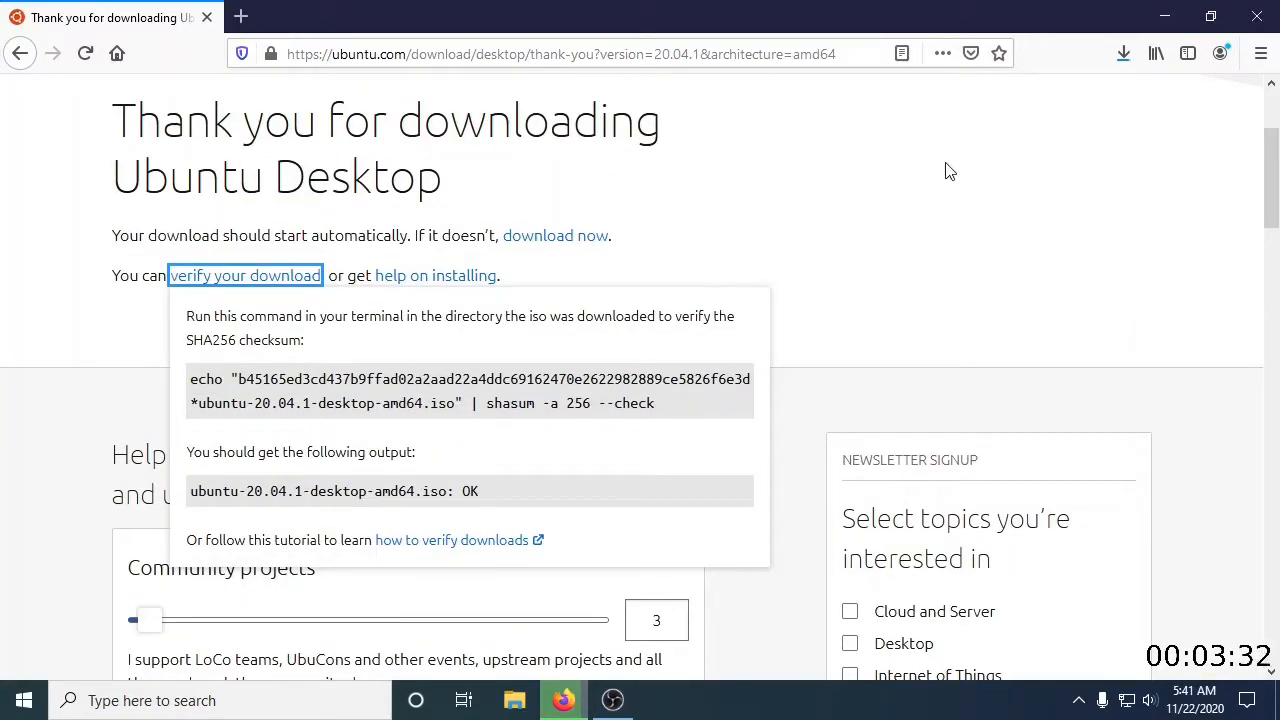
pyautogui.click(1124, 55)
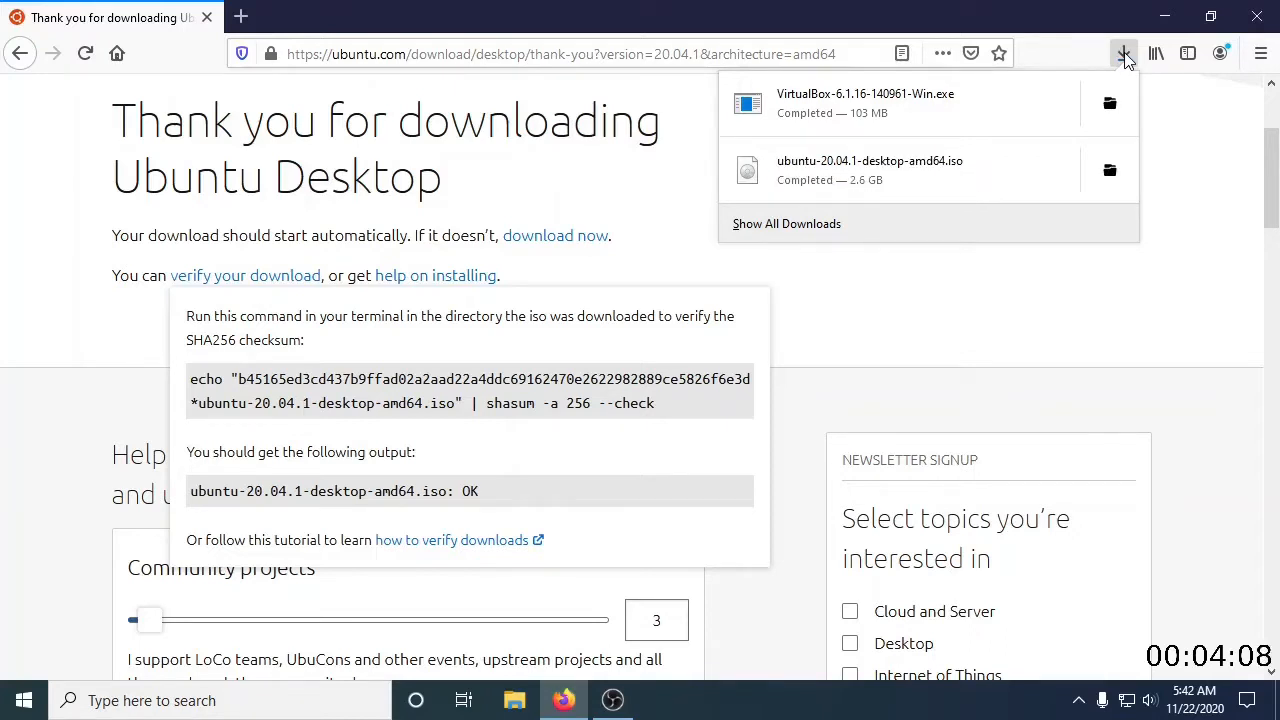
pyautogui.press('Escape')
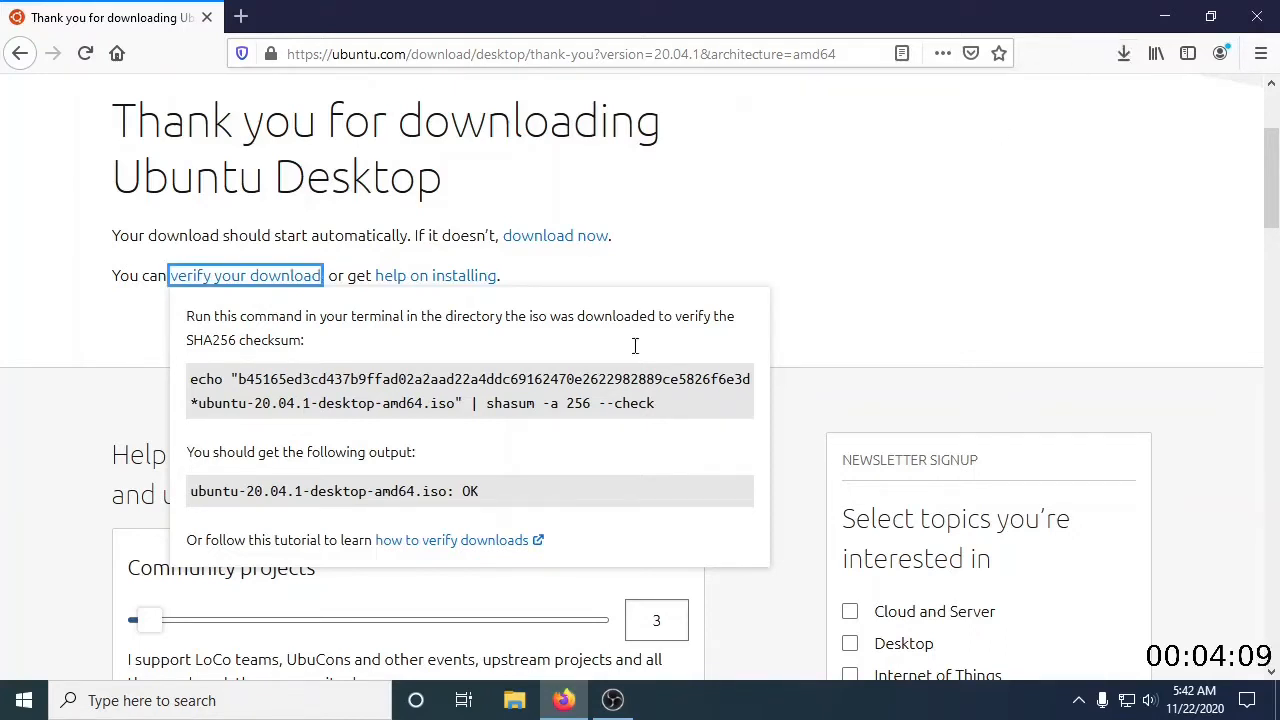
# Open Windows PowerShell and change to the Downloads folder with cd .\Downloads\
pyautogui.click(22, 702)
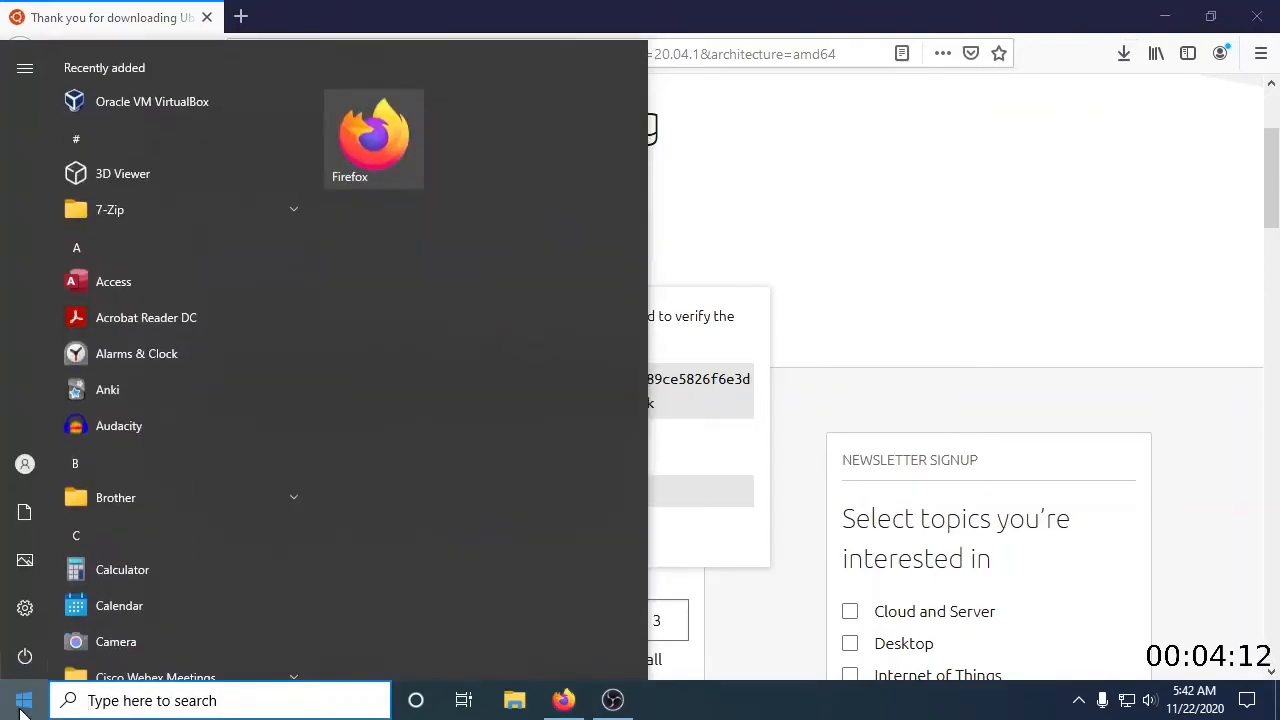
pyautogui.write('powershell')
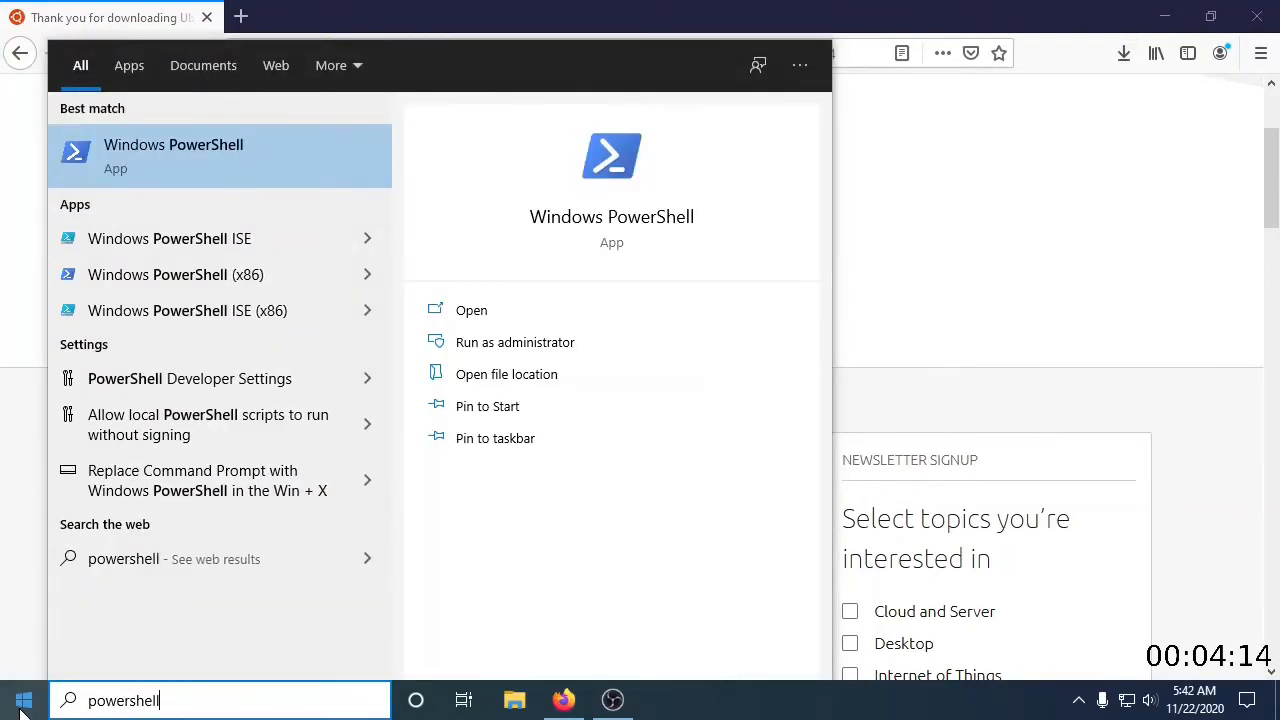
pyautogui.press('Return')
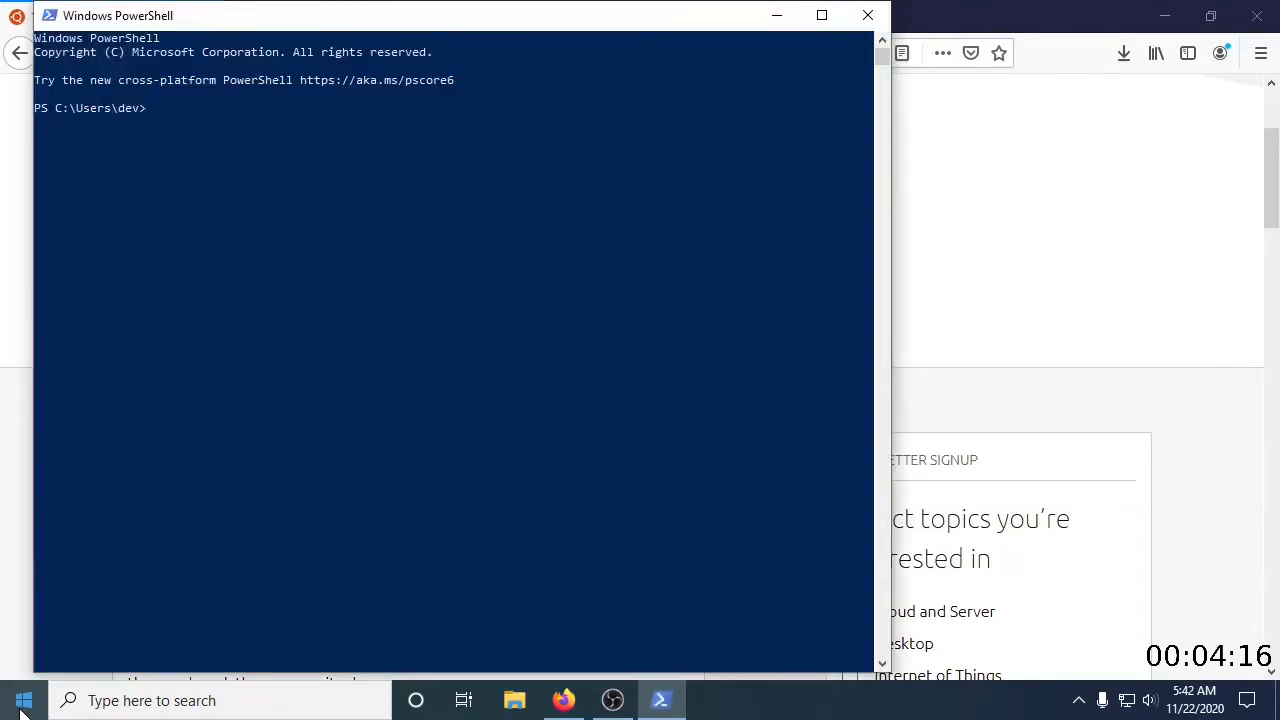
pyautogui.write('cd \\u')
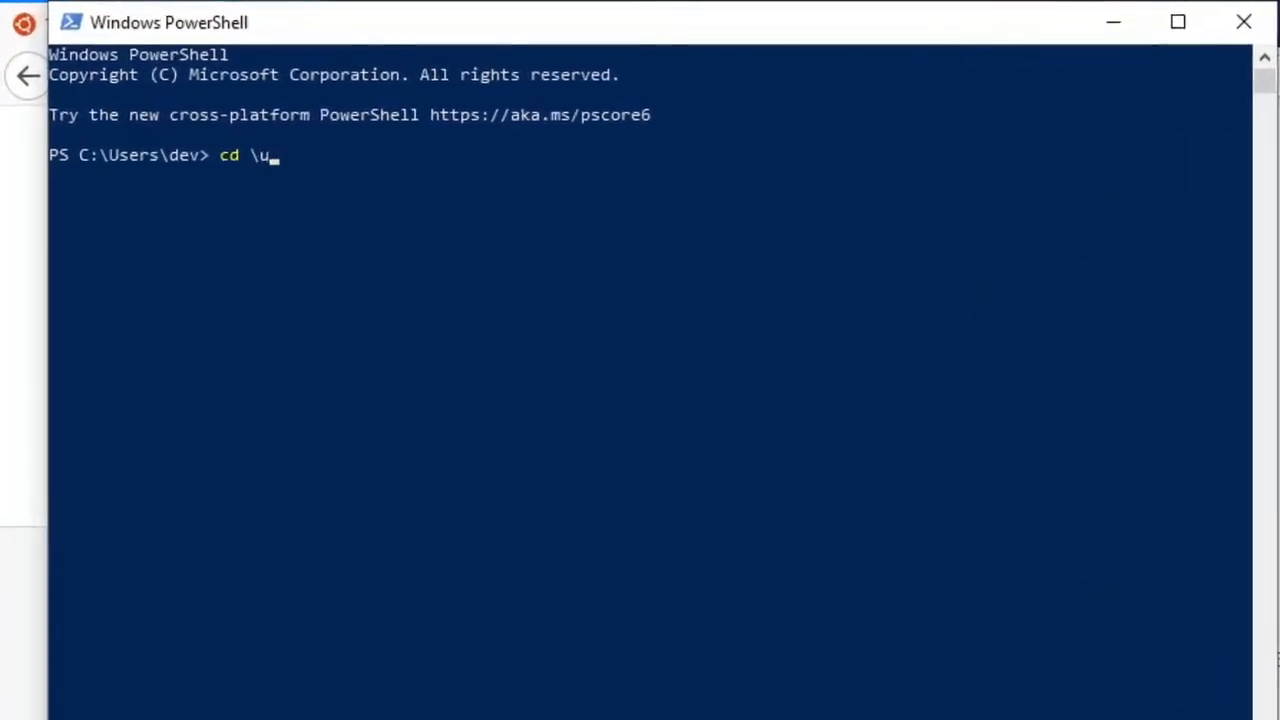
pyautogui.press('BackSpace')
pyautogui.write('Dow')
pyautogui.press('Tab')
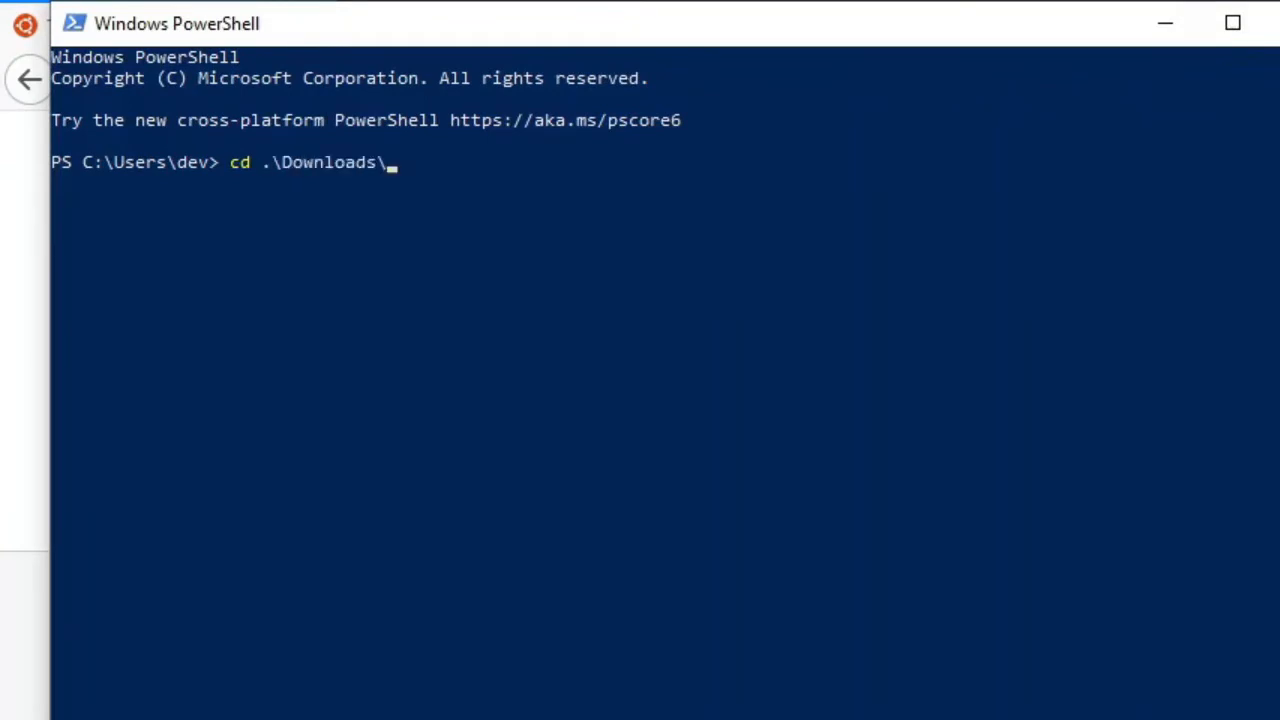
pyautogui.press('Return')
# Run (Get-FileHash '.\ubuntu-20.04.1-desktop-amd64.iso' -A SHA1).hash -eq against the quoted checksum copied from the Ubuntu page
pyautogui.write('(Get-Fie')
pyautogui.press('BackSpace')
pyautogui.write('leHash')
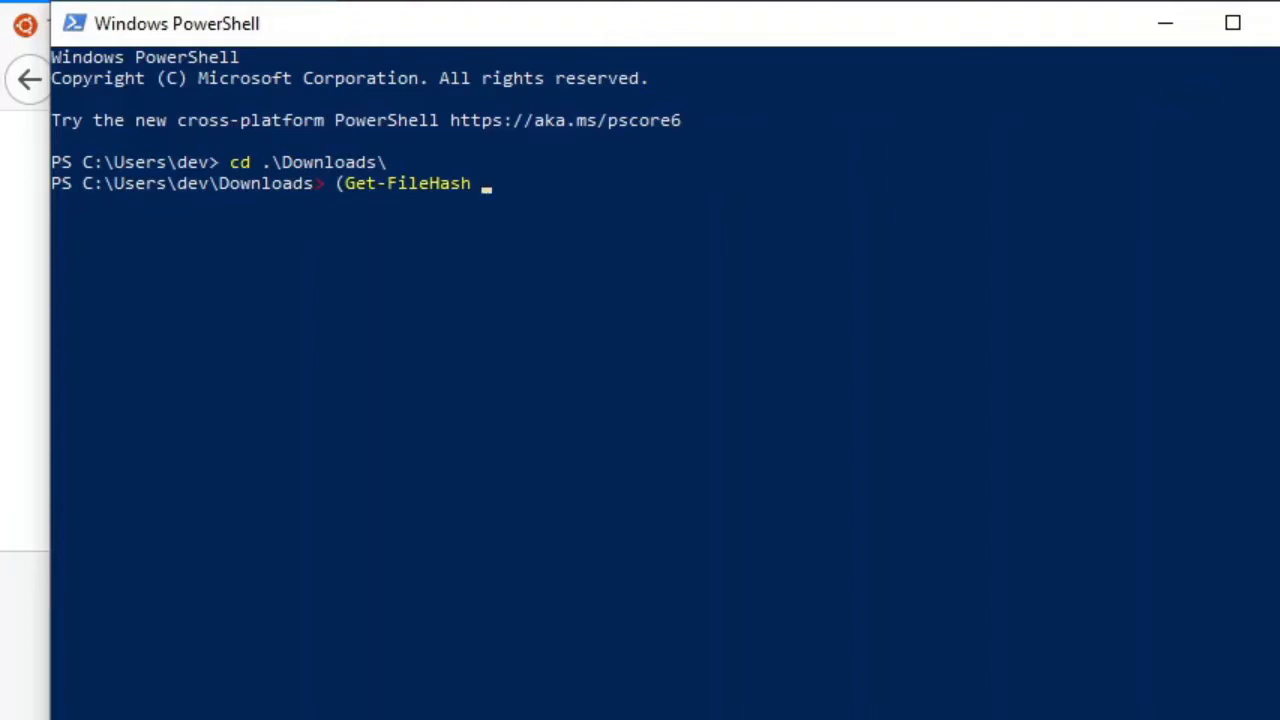
pyautogui.write('.\\')
pyautogui.press('Tab')
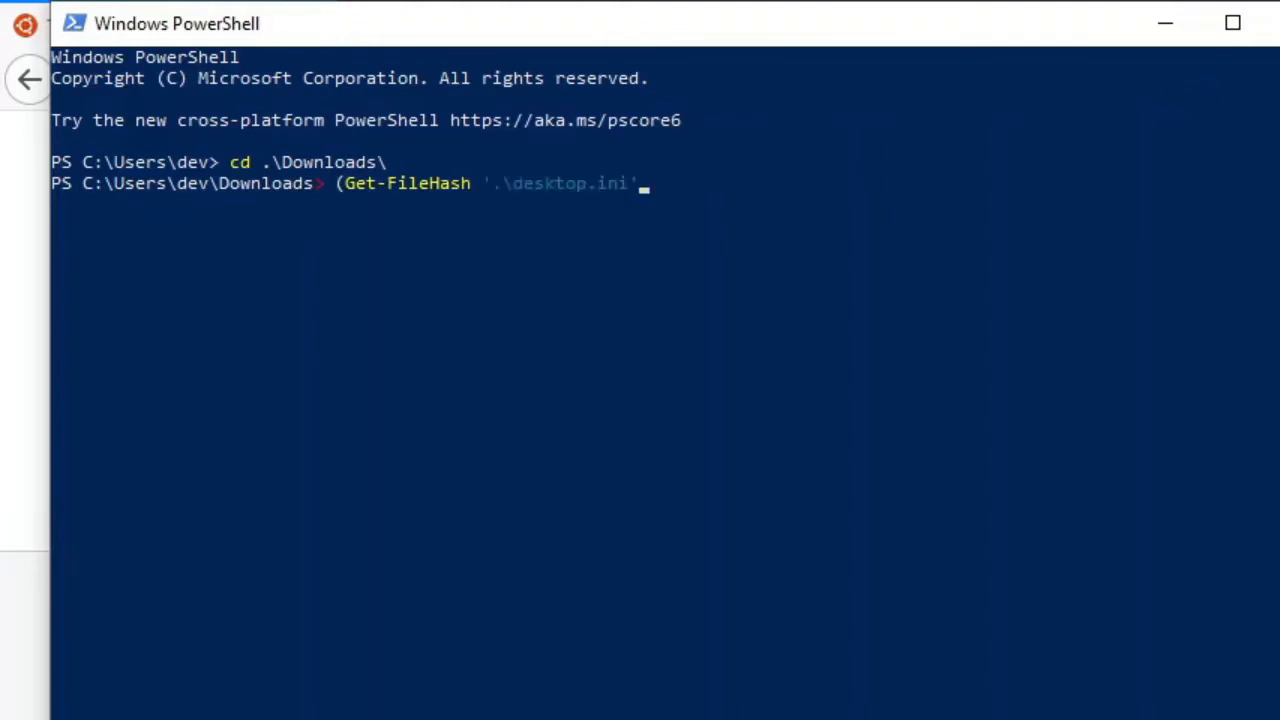
pyautogui.press('Tab')
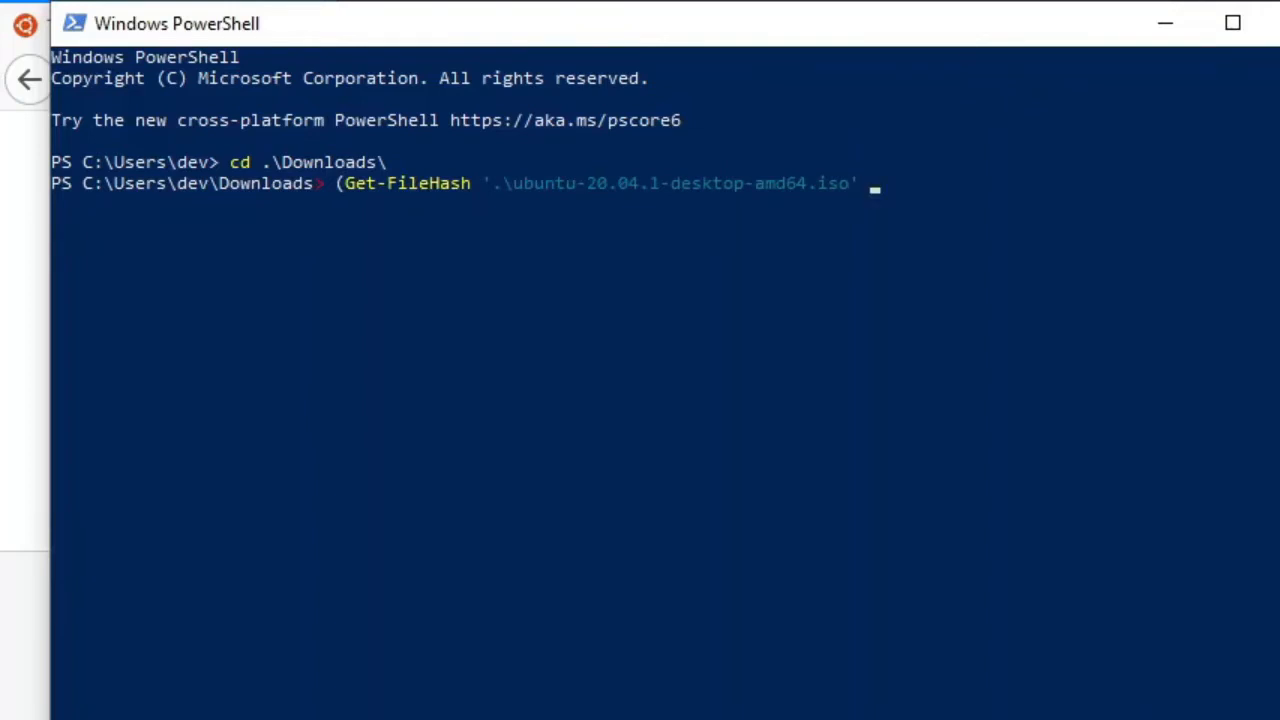
pyautogui.write('-A SHA1).hash -eq')
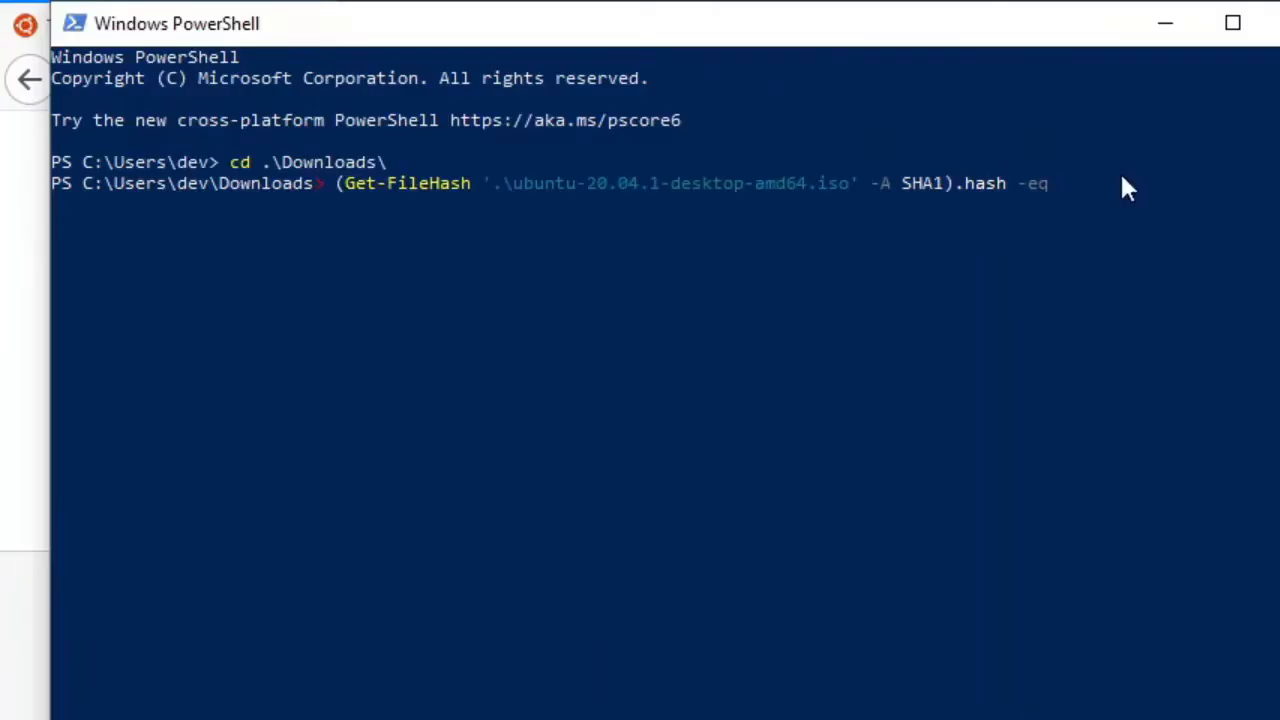
pyautogui.rightClick(1117, 182)
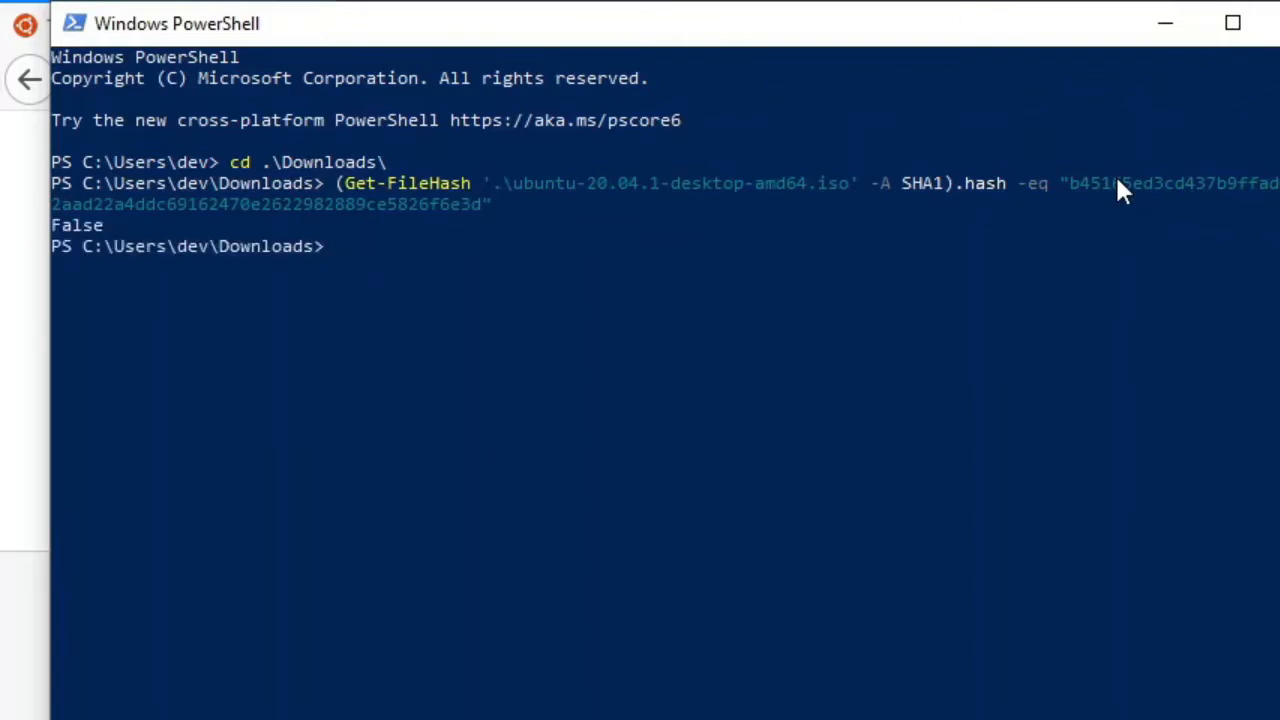
# Review the hash algorithm and checksum given on the Ubuntu verification instructions, and return to PowerShell
pyautogui.hotkey('alt', 'Tab')
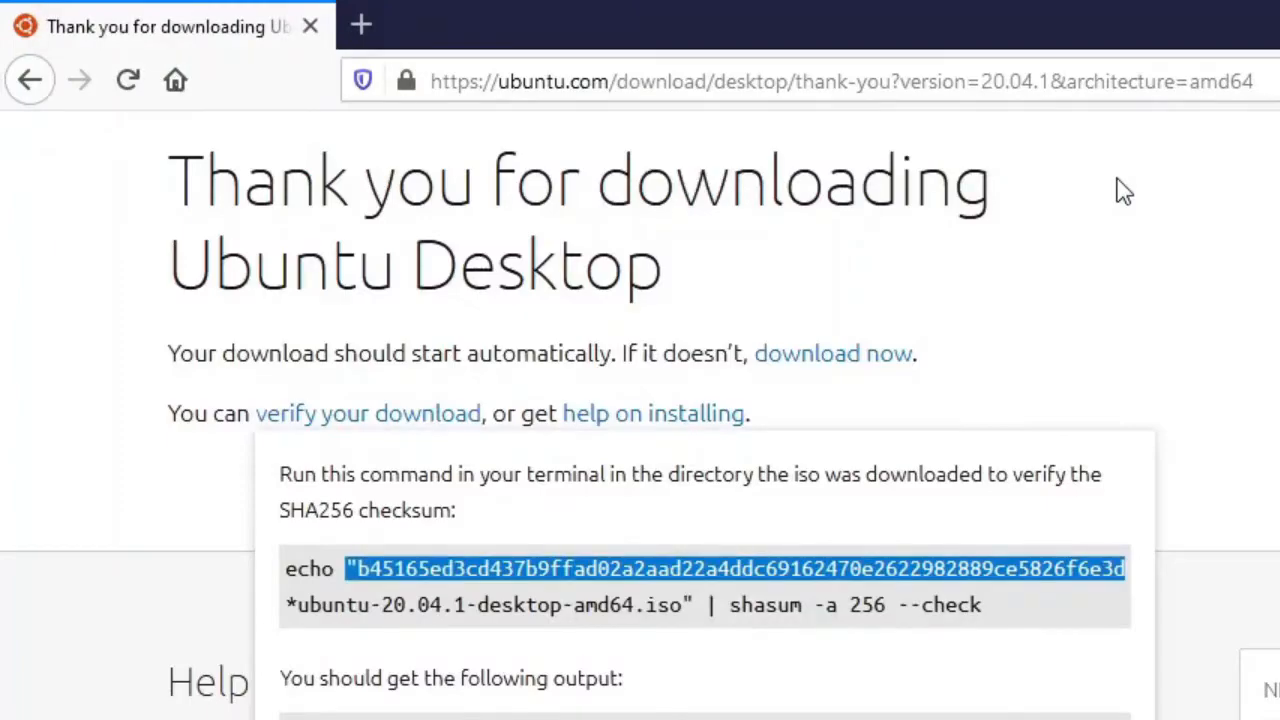
pyautogui.hotkey('alt', 'Tab')
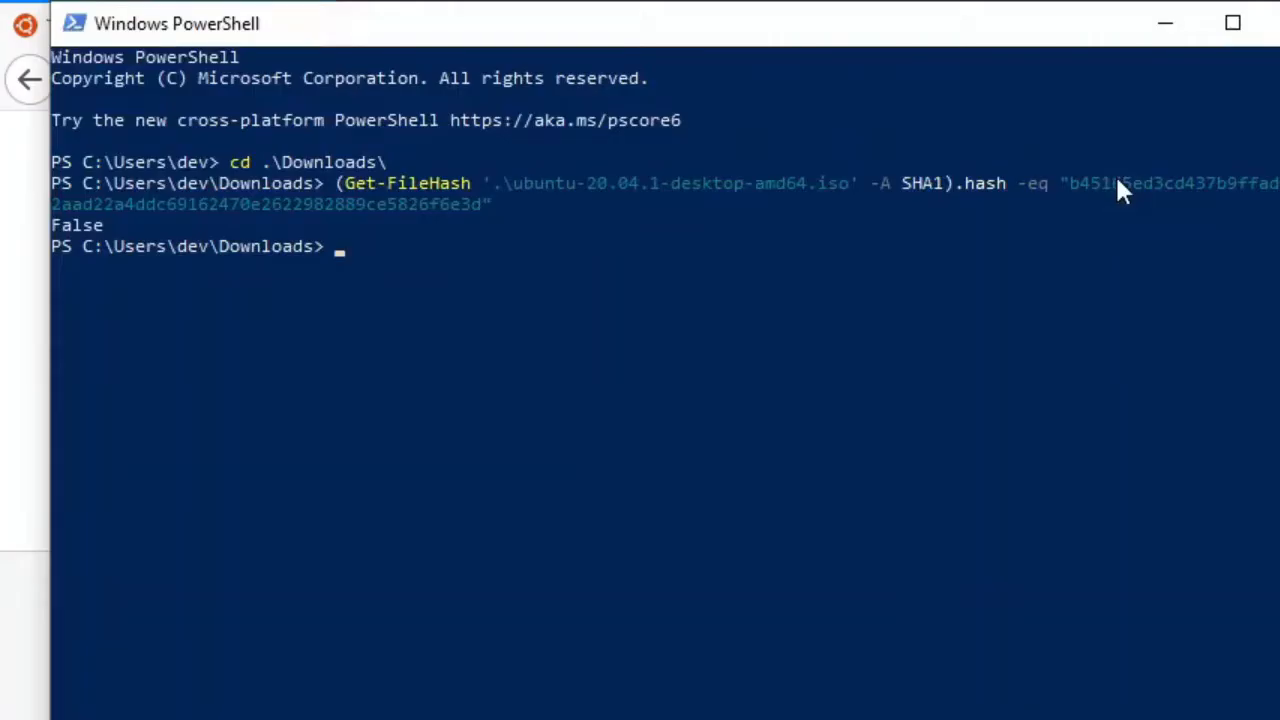
# Rerun the Get-FileHash comparison on the Ubuntu ISO with the algorithm changed to SHA256
pyautogui.press('Up')
pyautogui.press('Left')
pyautogui.press('Left')
pyautogui.press('Left')
pyautogui.press('Left')
pyautogui.press('Left')
pyautogui.press('Left')
pyautogui.press('Left')
pyautogui.press('Left')
pyautogui.press('Left')
pyautogui.press('Left')
pyautogui.press('Left')
pyautogui.press('Left')
pyautogui.press('Left')
pyautogui.press('Left')
pyautogui.press('Left')
pyautogui.press('Left')
pyautogui.press('Left')
pyautogui.press('Left')
pyautogui.press('Left')
pyautogui.press('Left')
pyautogui.press('Left')
pyautogui.press('Left')
pyautogui.press('Left')
pyautogui.press('Left')
pyautogui.press('Left')
pyautogui.press('Left')
pyautogui.press('Left')
pyautogui.press('Left')
pyautogui.press('Left')
pyautogui.press('Left')
pyautogui.press('Left')
pyautogui.press('Left')
pyautogui.press('Left')
pyautogui.press('Left')
pyautogui.press('Left')
pyautogui.press('BackSpace')
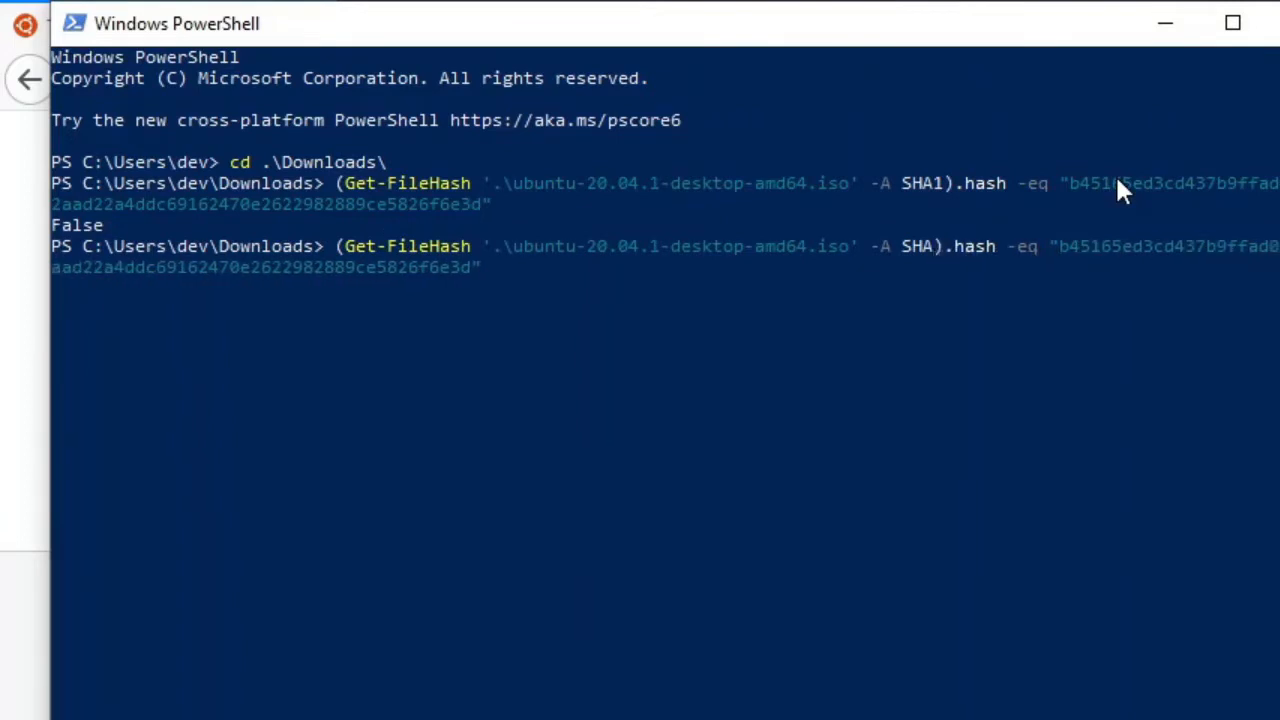
pyautogui.write('256')
pyautogui.press('Return')
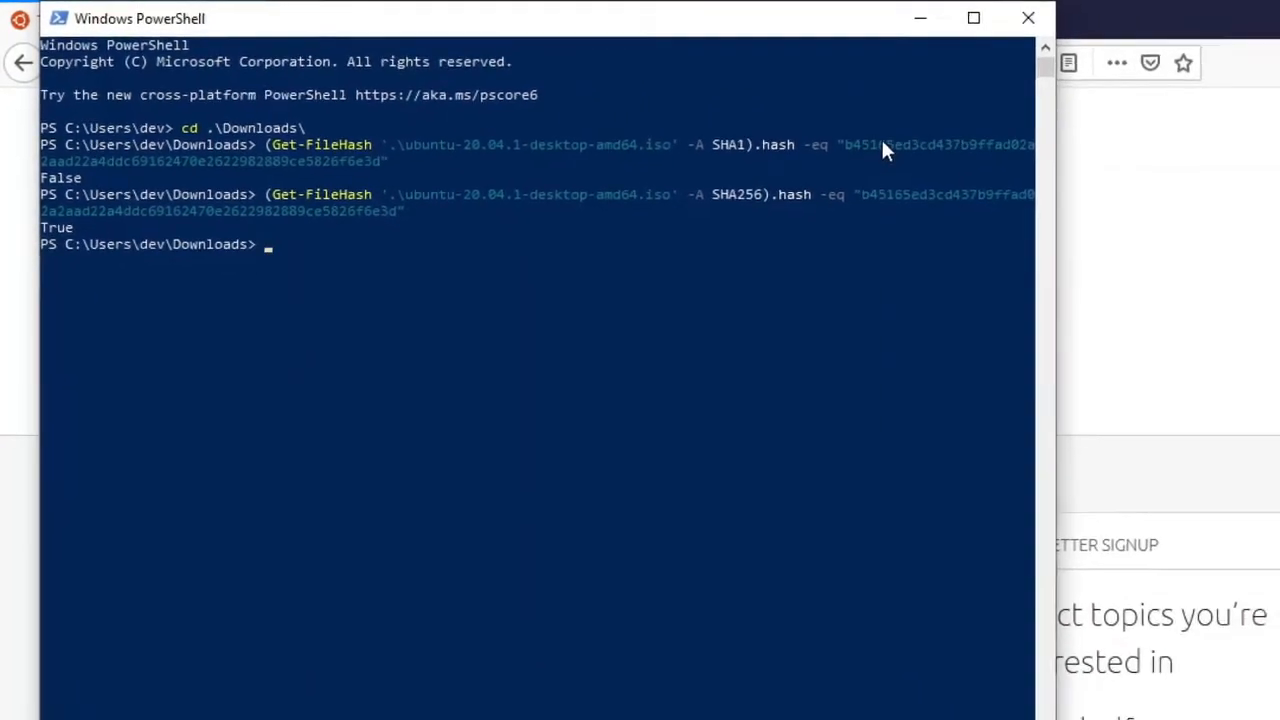
# Return to Firefox, close the verification instructions, and review the releases and system requirements on the Ubuntu Desktop download page
pyautogui.hotkey('alt', 'Tab')
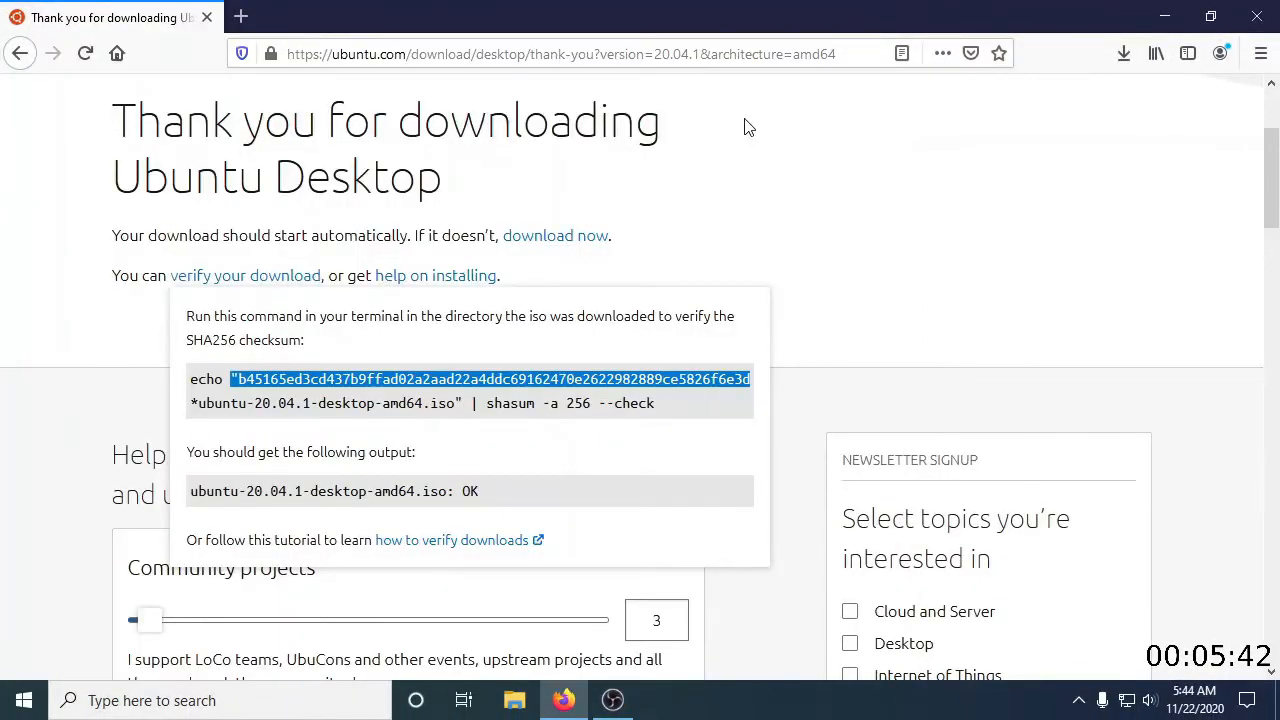
pyautogui.click(763, 142)
pyautogui.scroll(3, 251, 517)
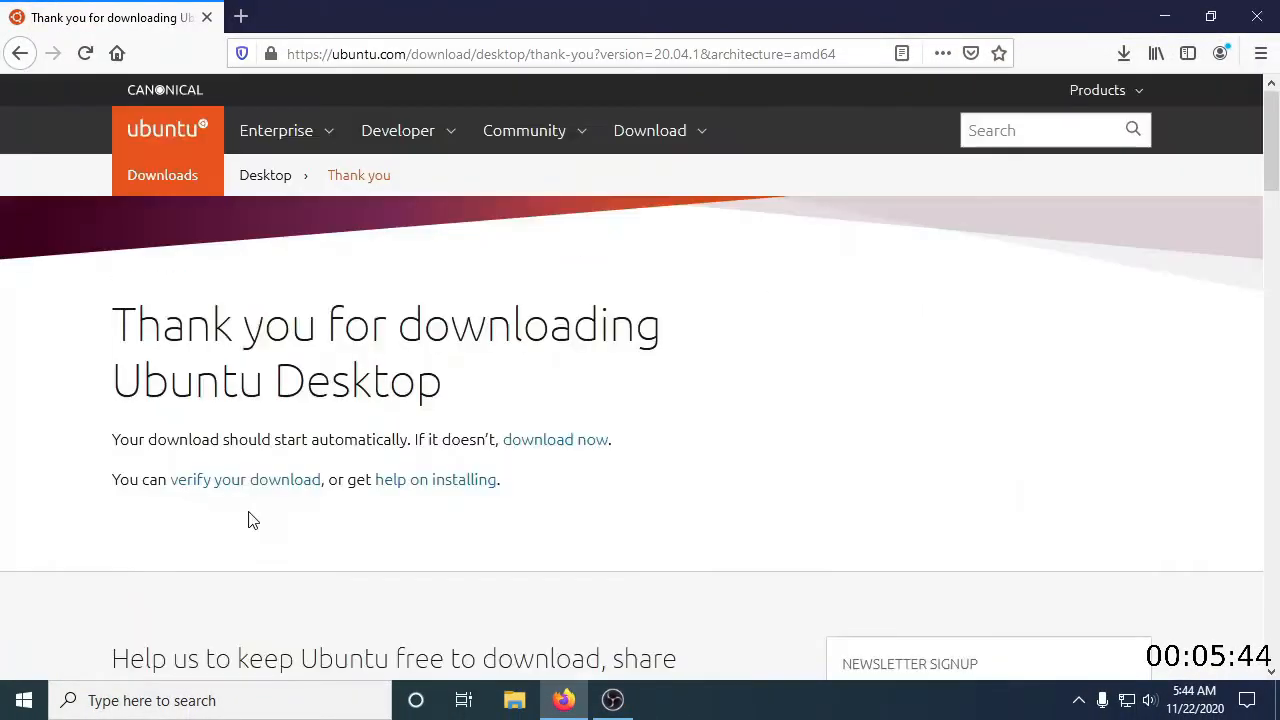
pyautogui.click(280, 170)
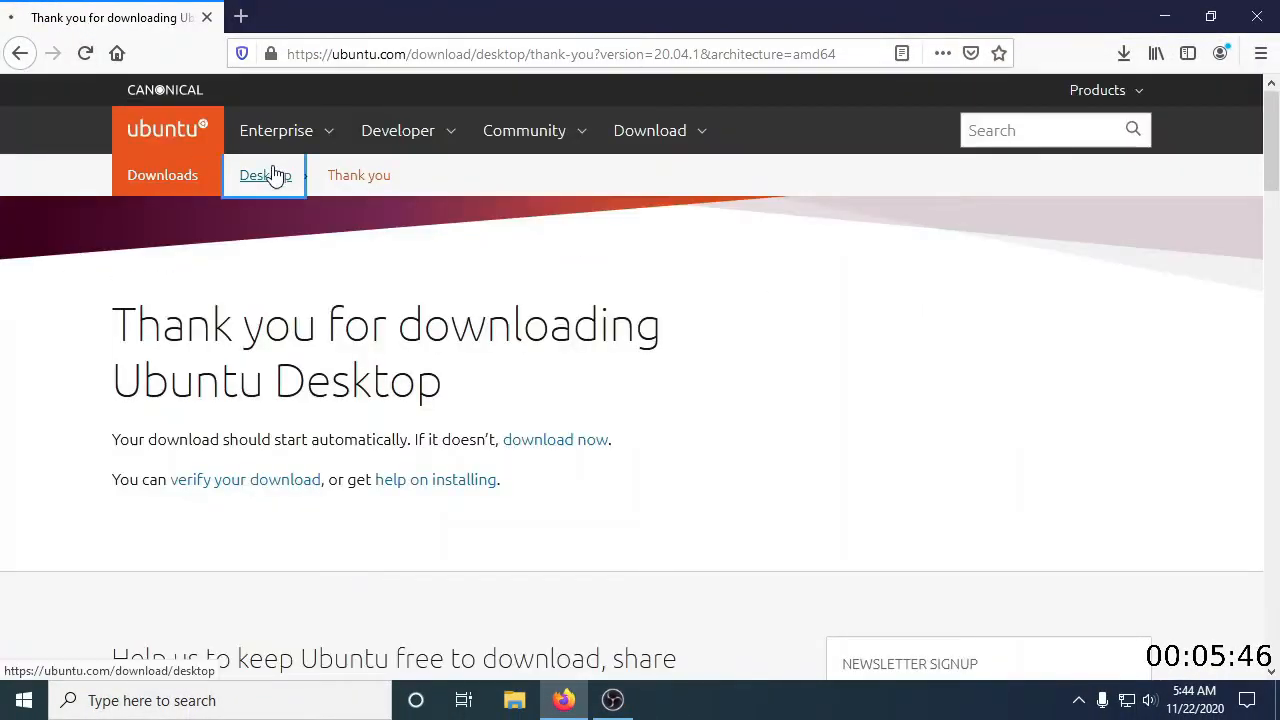
pyautogui.scroll(-2, 340, 380)
pyautogui.scroll(-3, 337, 433)
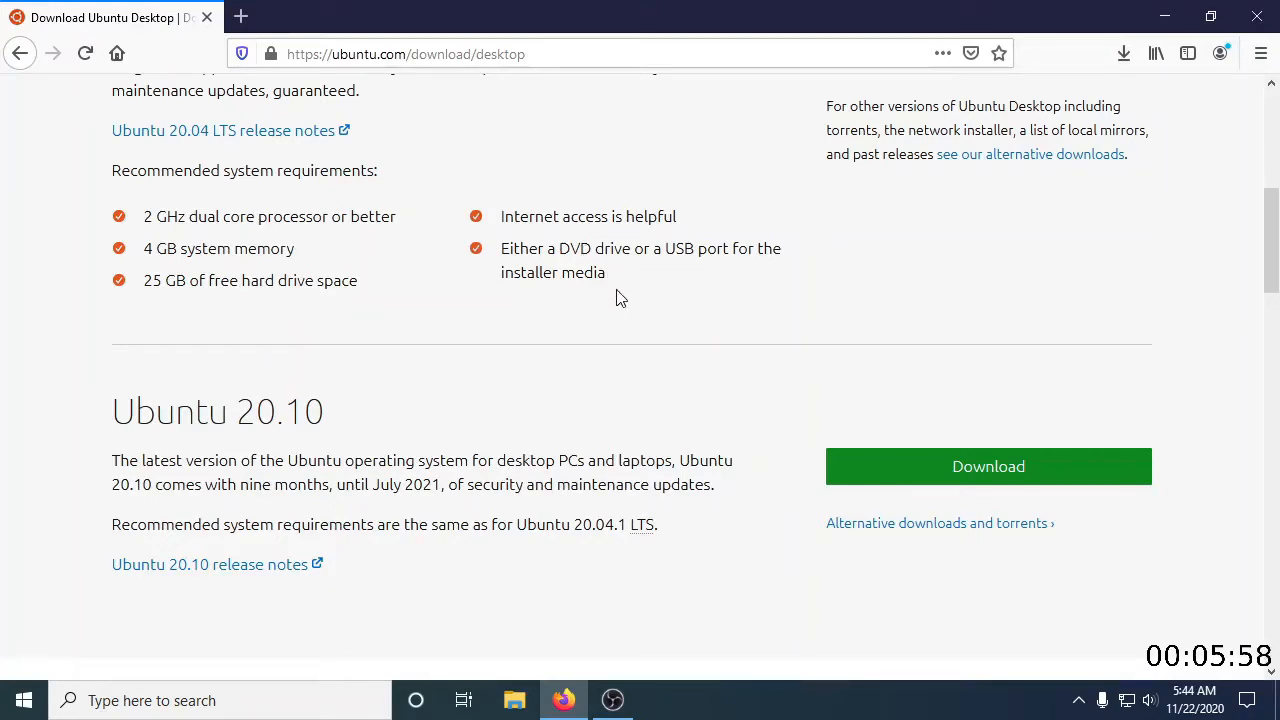
pyautogui.scroll(1, 617, 297)
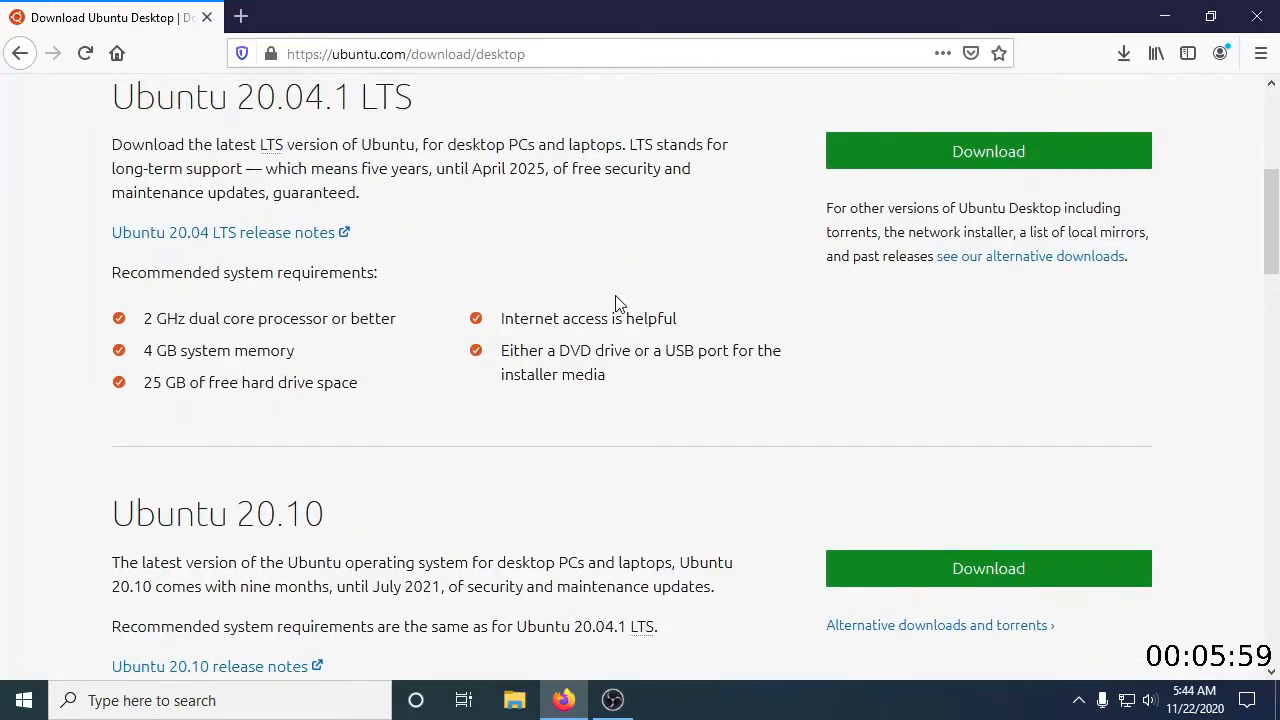
# Open Ubuntu's alternative downloads page and examine the network installer, BitTorrent, mirror and past release options
pyautogui.click(997, 260)
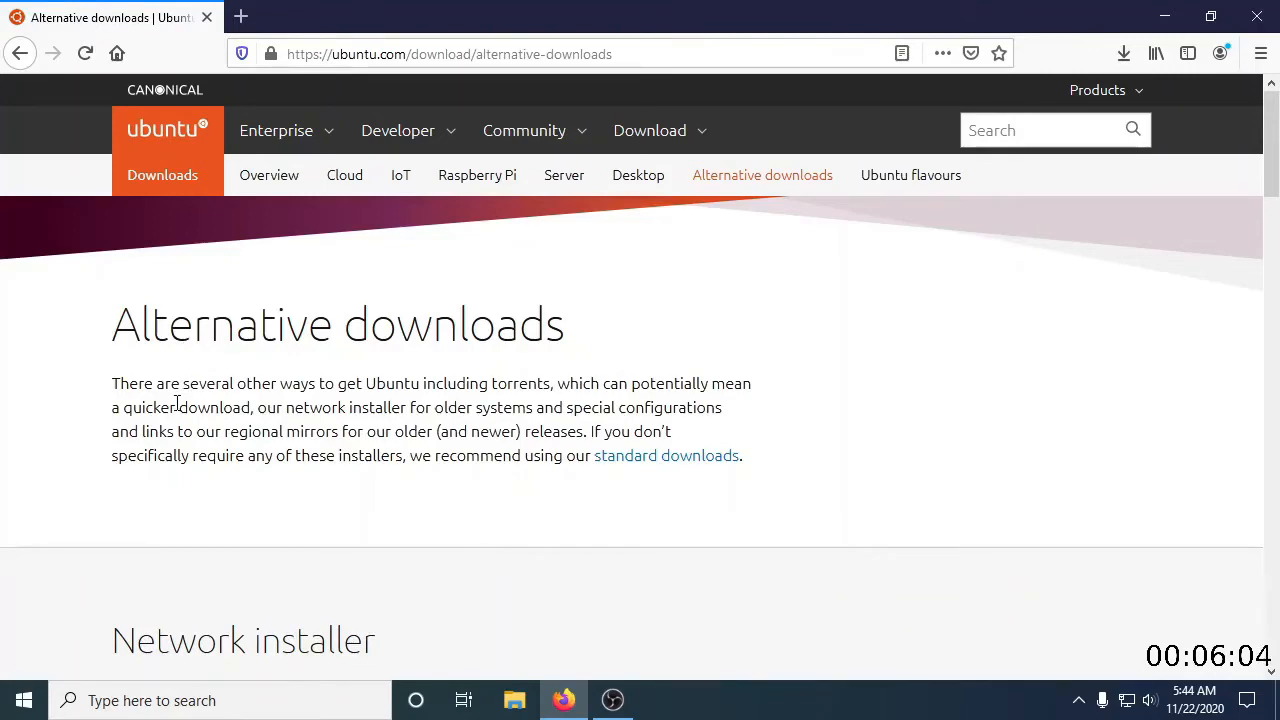
pyautogui.scroll(-2, 178, 404)
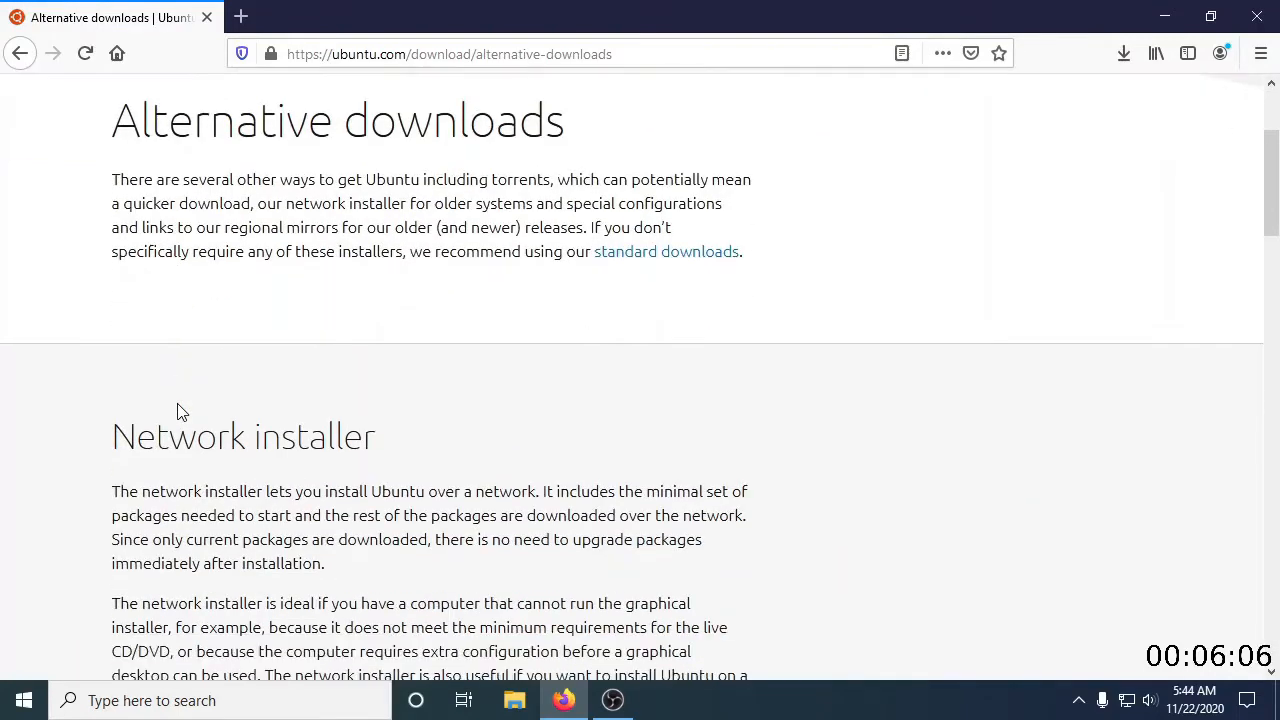
pyautogui.scroll(-6, 178, 411)
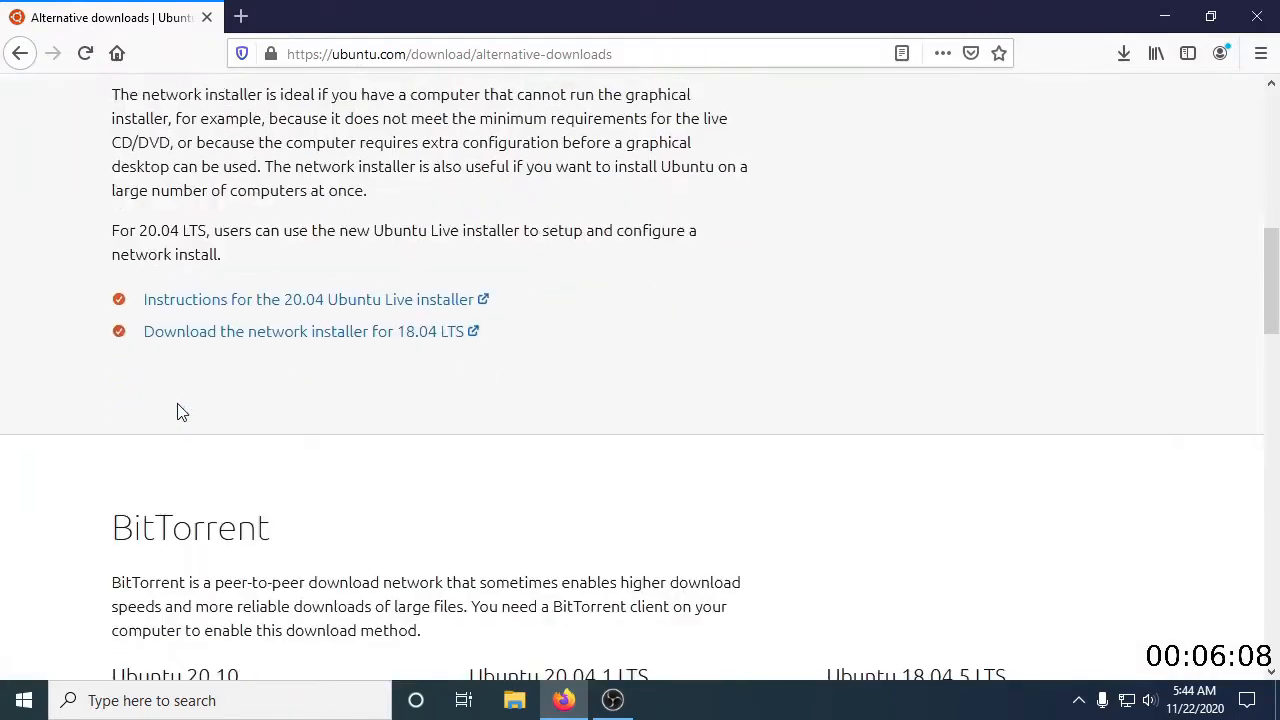
pyautogui.scroll(-3, 178, 411)
pyautogui.scroll(-1, 178, 411)
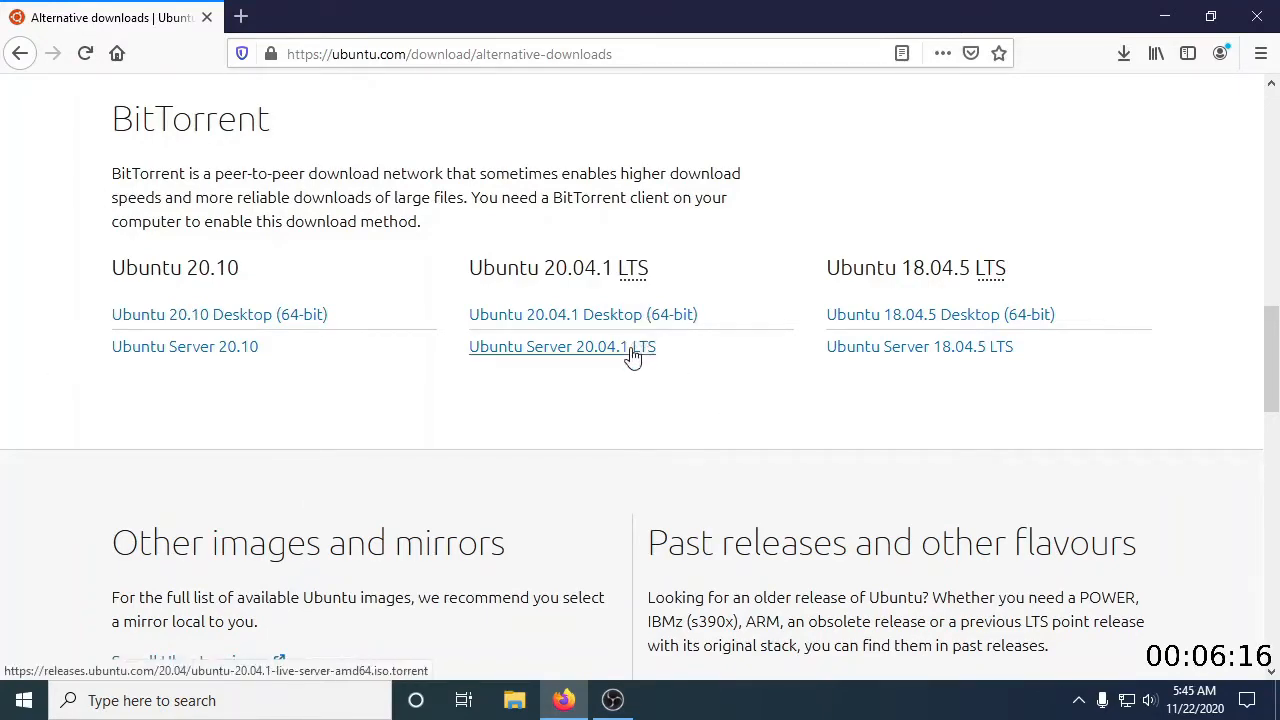
pyautogui.scroll(-6, 625, 420)
pyautogui.scroll(6, 623, 420)
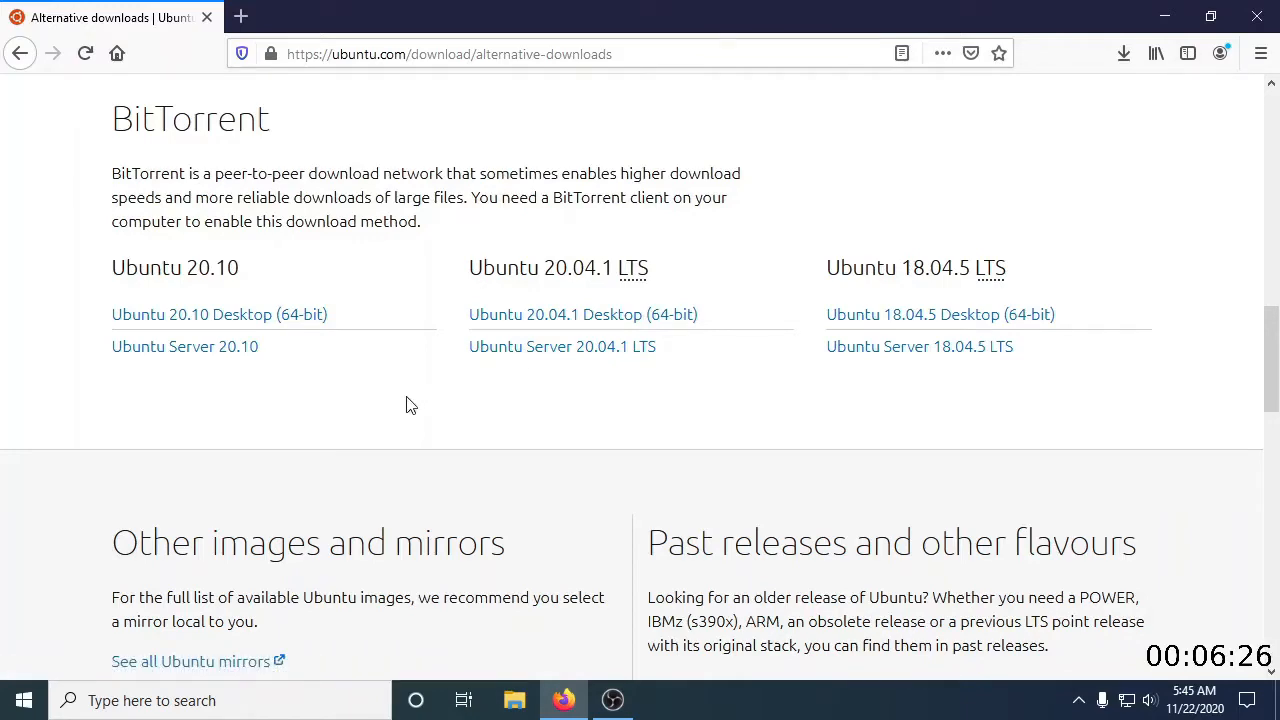
pyautogui.scroll(10, 400, 401)
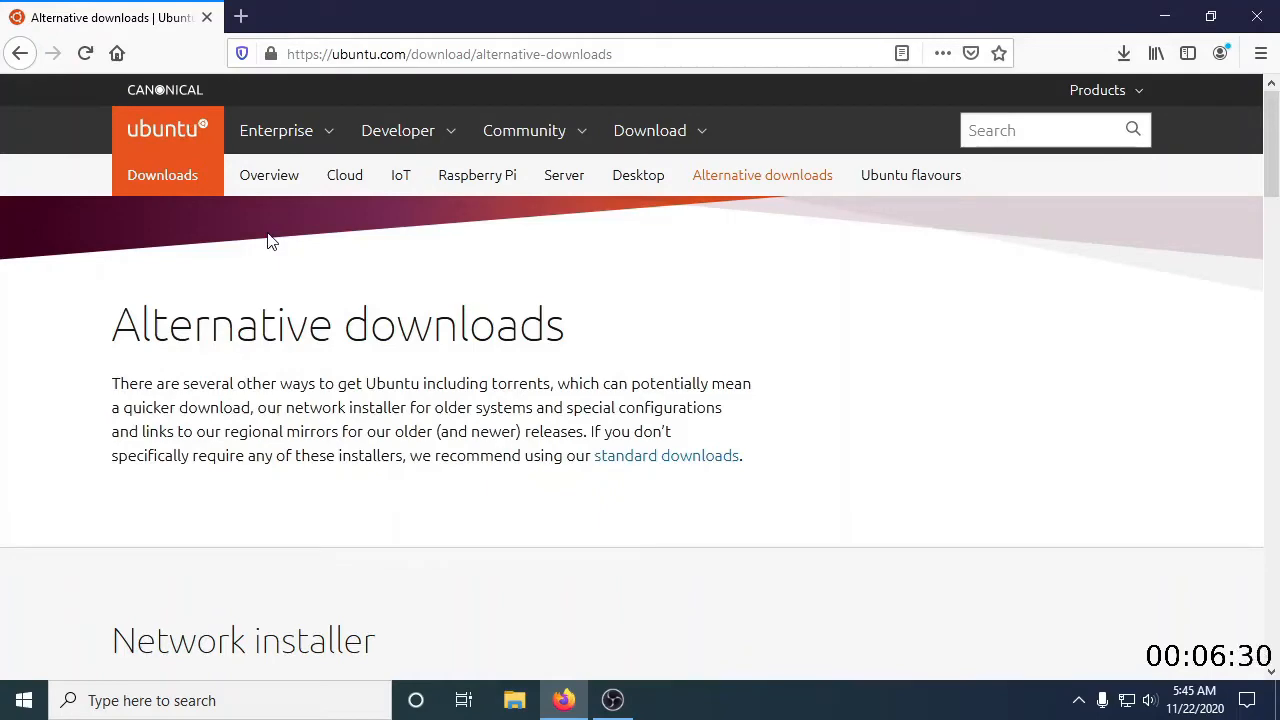
# Close the browser and launch Oracle VM VirtualBox in a maximized window
pyautogui.click(1259, 14)
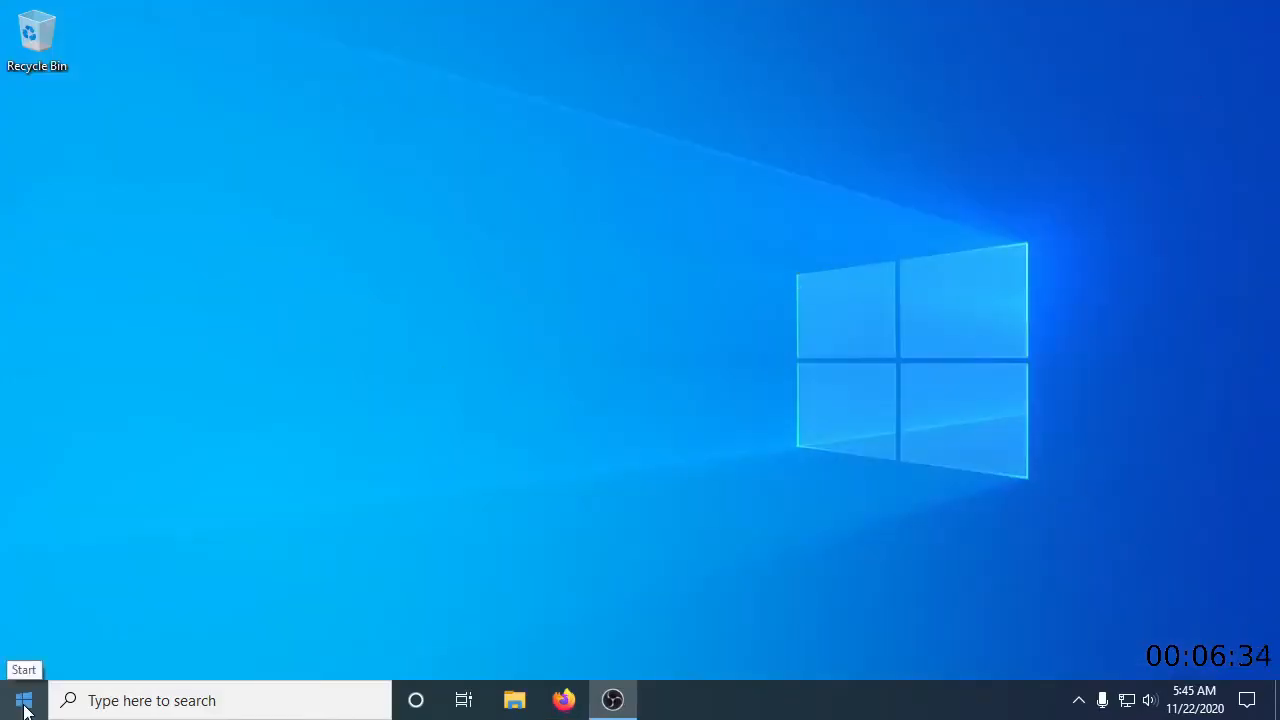
pyautogui.click(24, 704)
pyautogui.scroll(-5, 228, 572)
pyautogui.scroll(-10, 226, 564)
pyautogui.scroll(-1, 184, 583)
pyautogui.click(169, 323)
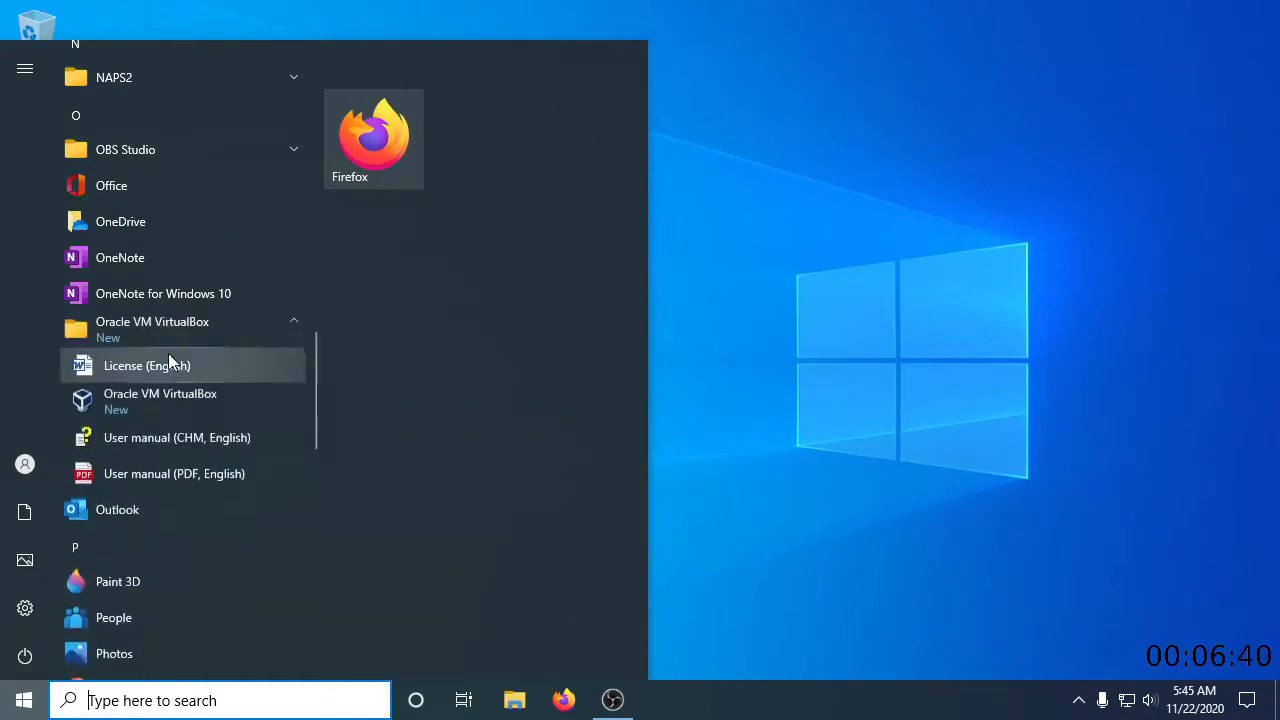
pyautogui.click(178, 398)
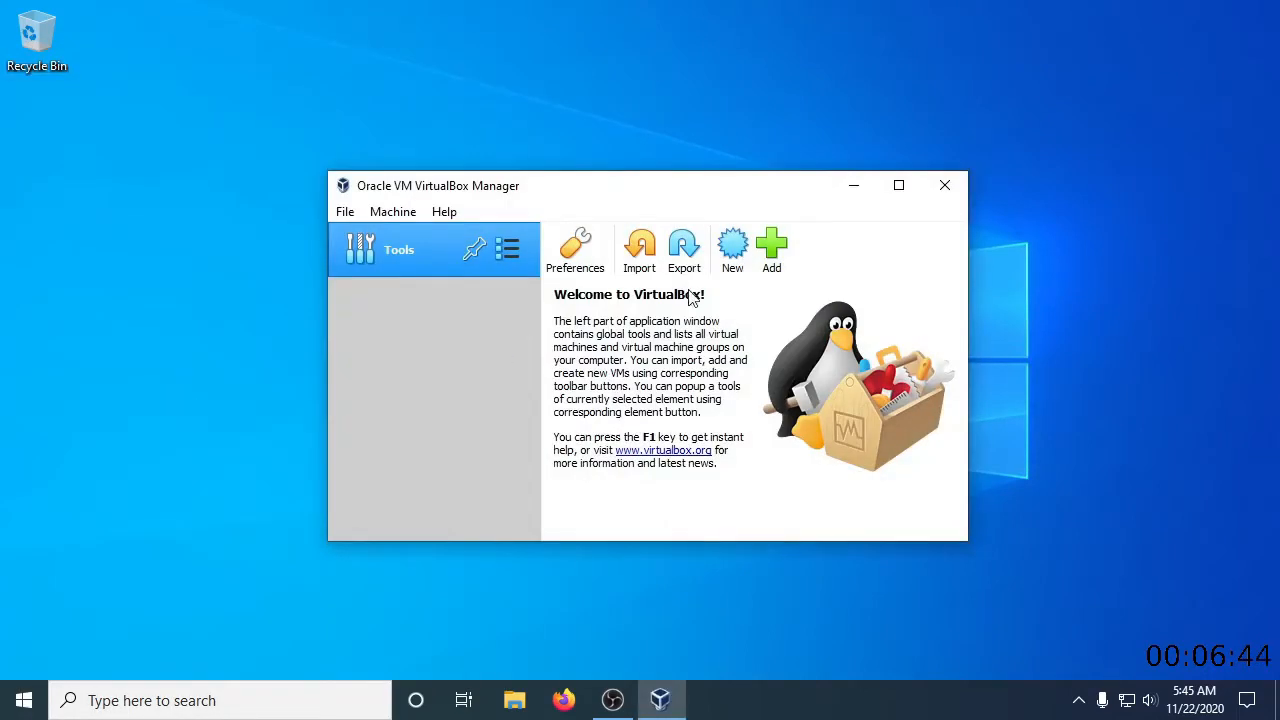
pyautogui.click(898, 185)
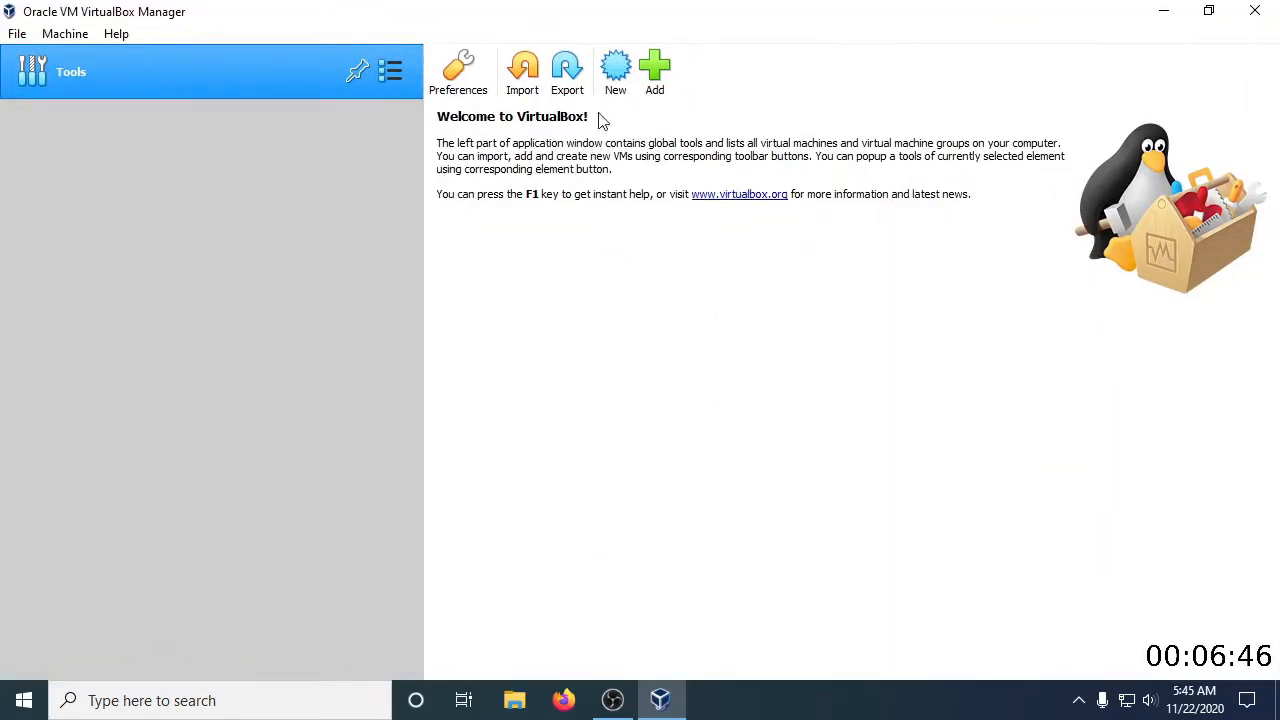
# Begin a new Linux Ubuntu (64-bit) virtual machine named Ubuntu Dev Base with 4096 MB of memory
pyautogui.click(615, 87)
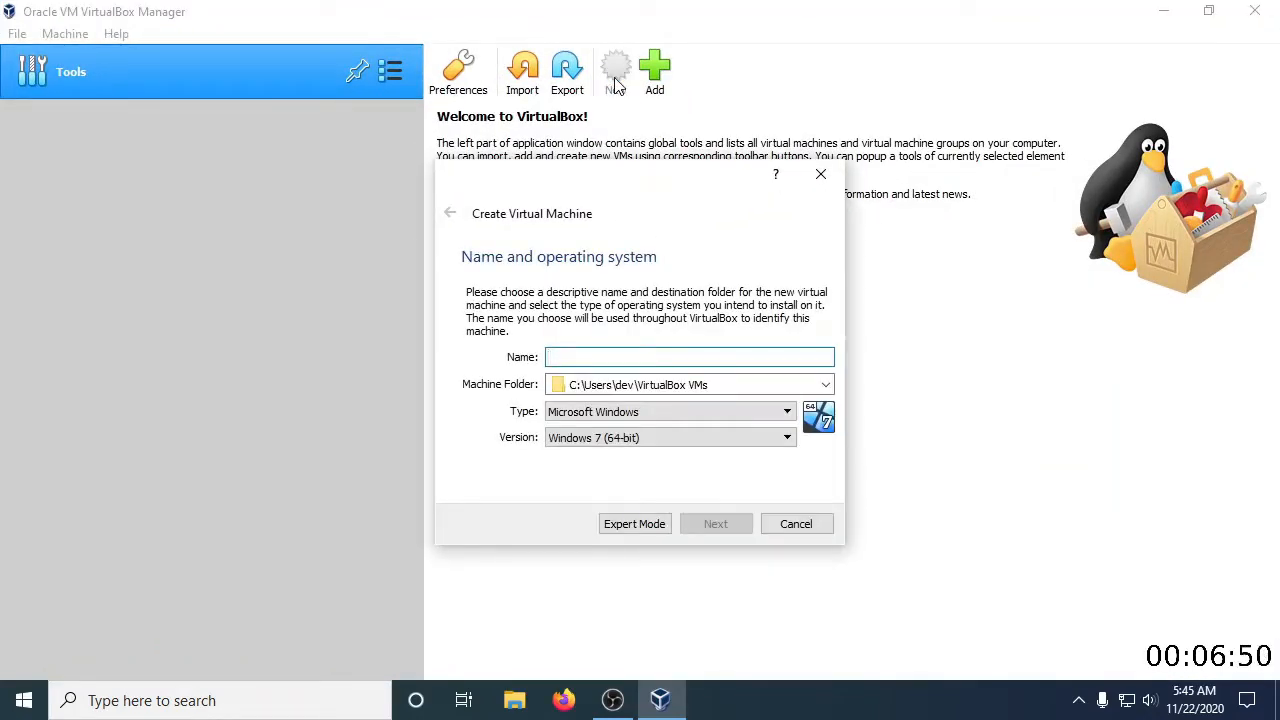
pyautogui.write('Ubuntu Dev Base')
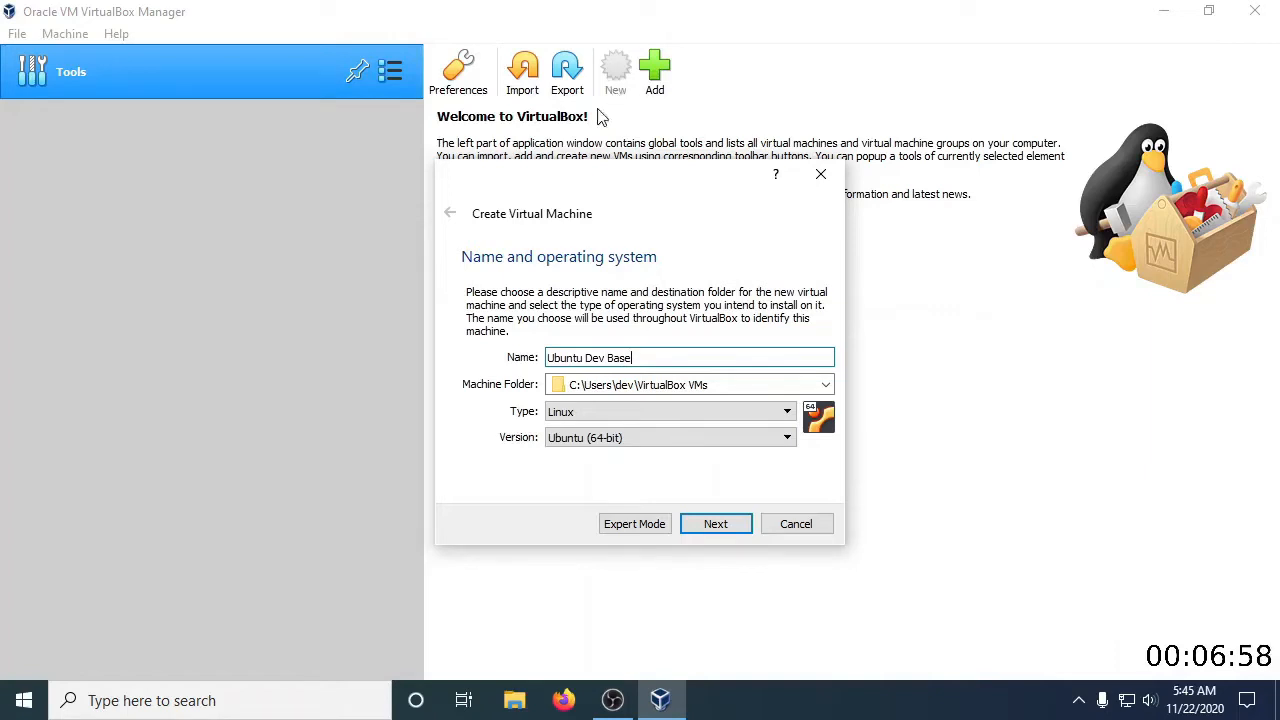
pyautogui.click(729, 532)
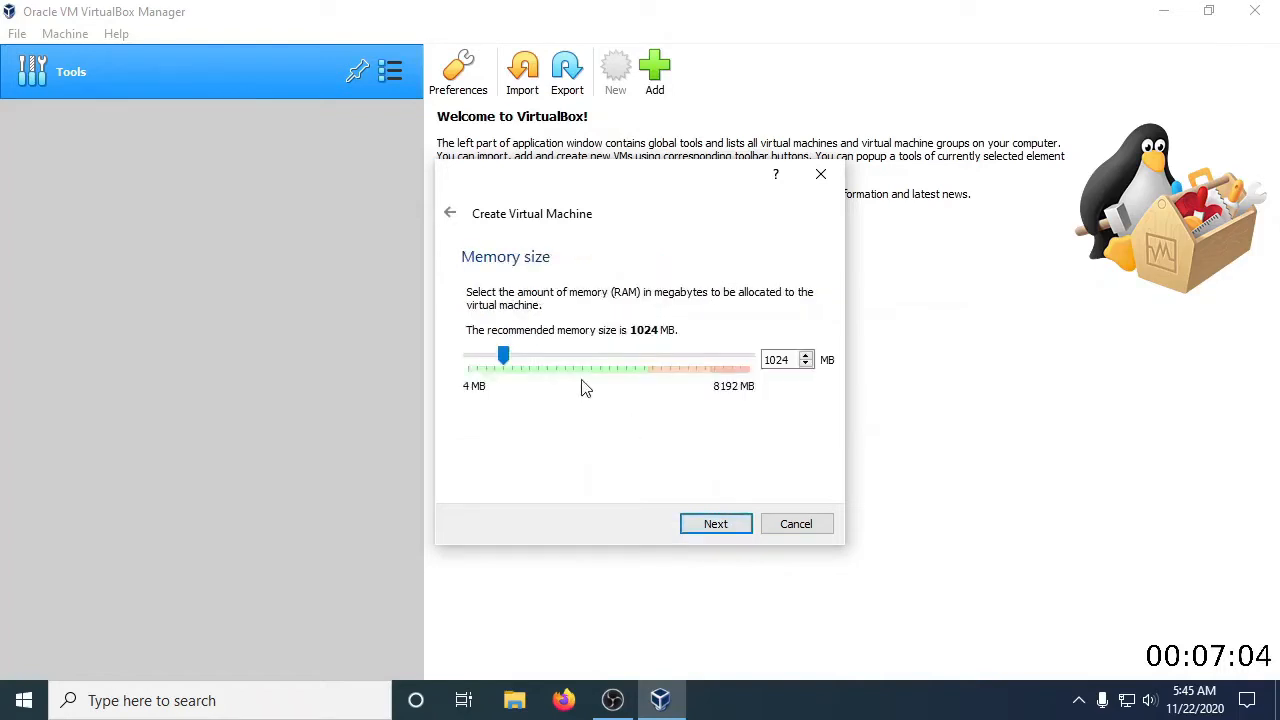
pyautogui.moveTo(523, 355); pyautogui.dragTo(612, 361)
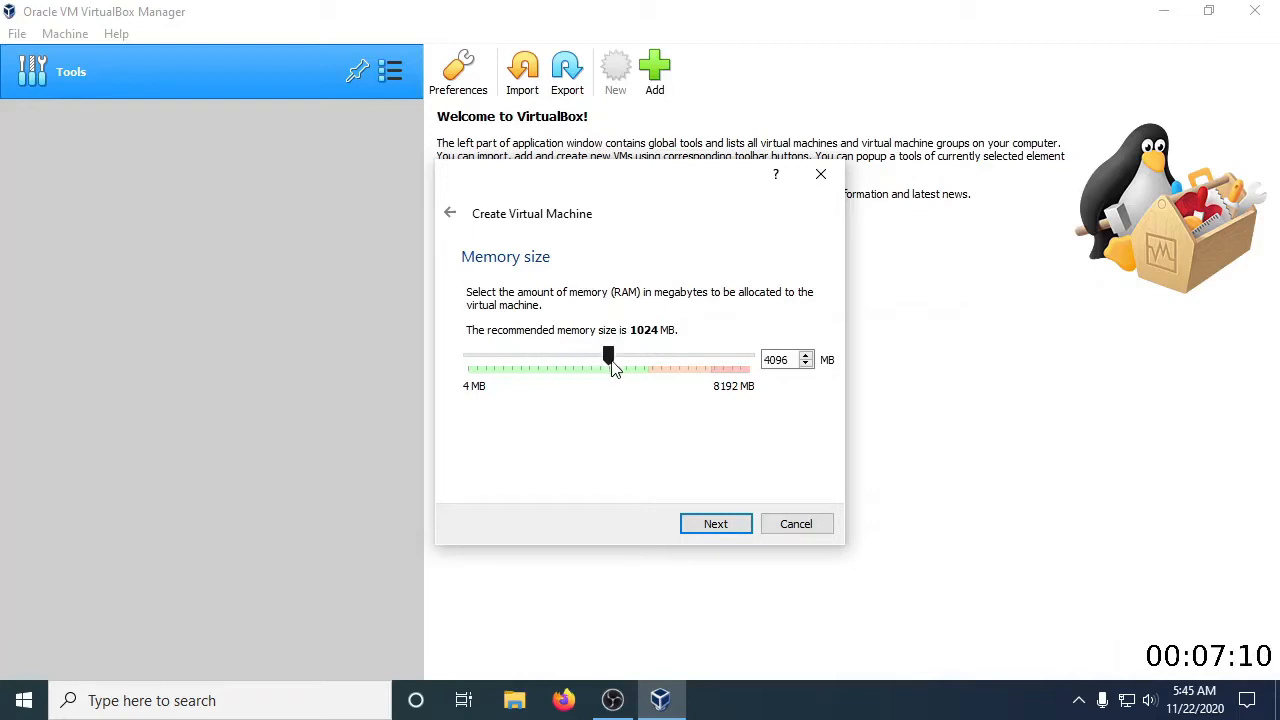
pyautogui.click(740, 527)
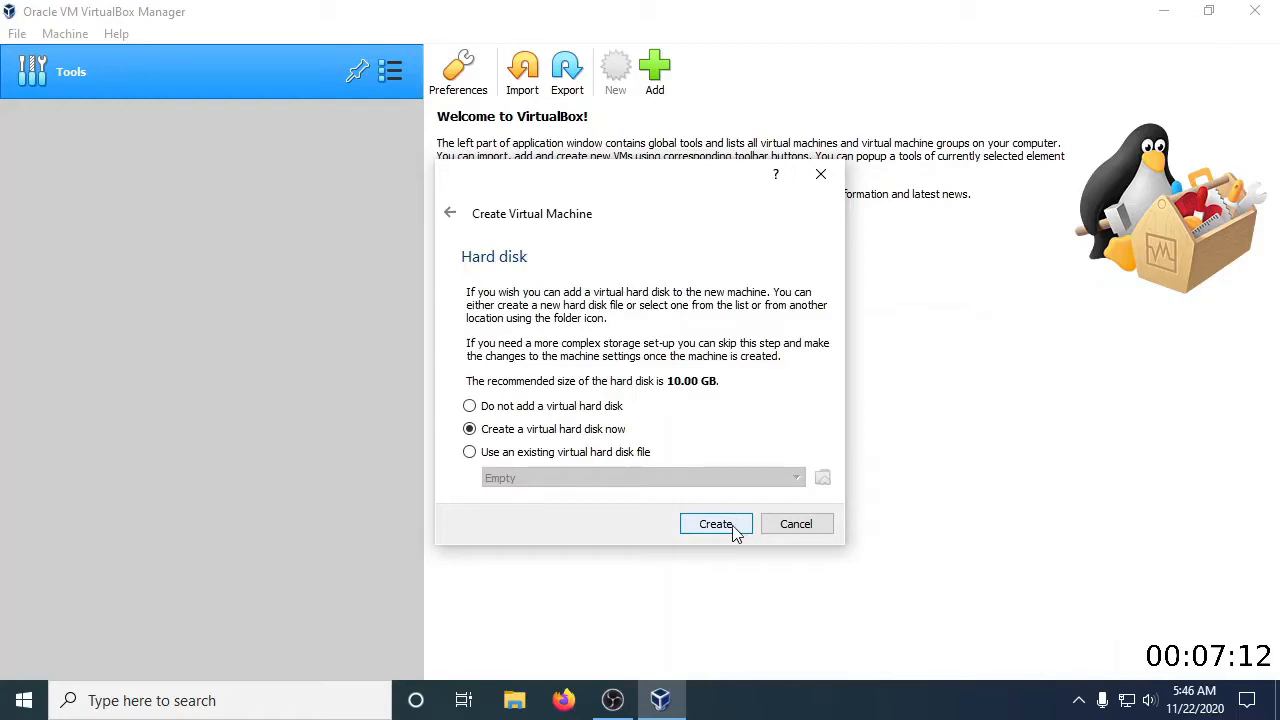
# Create a dynamically allocated 10.00 GB VDI virtual hard disk for the machine, keeping the suggested file location
pyautogui.click(723, 531)
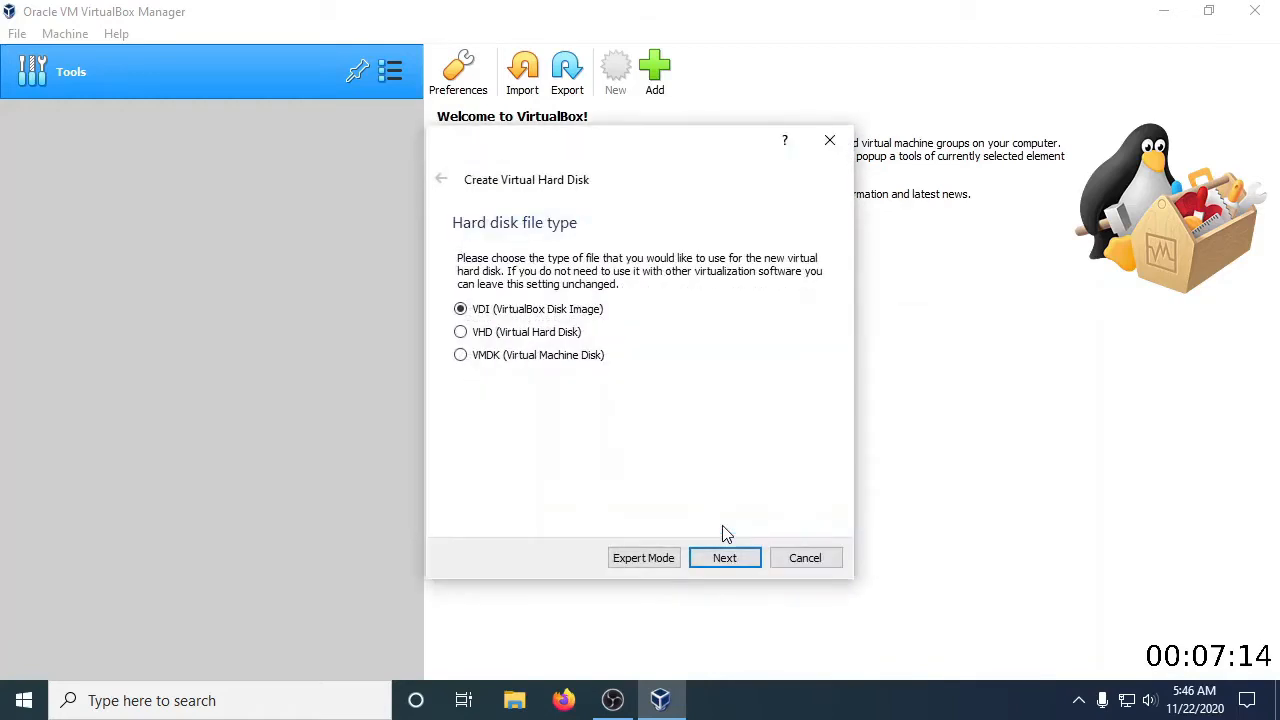
pyautogui.click(724, 558)
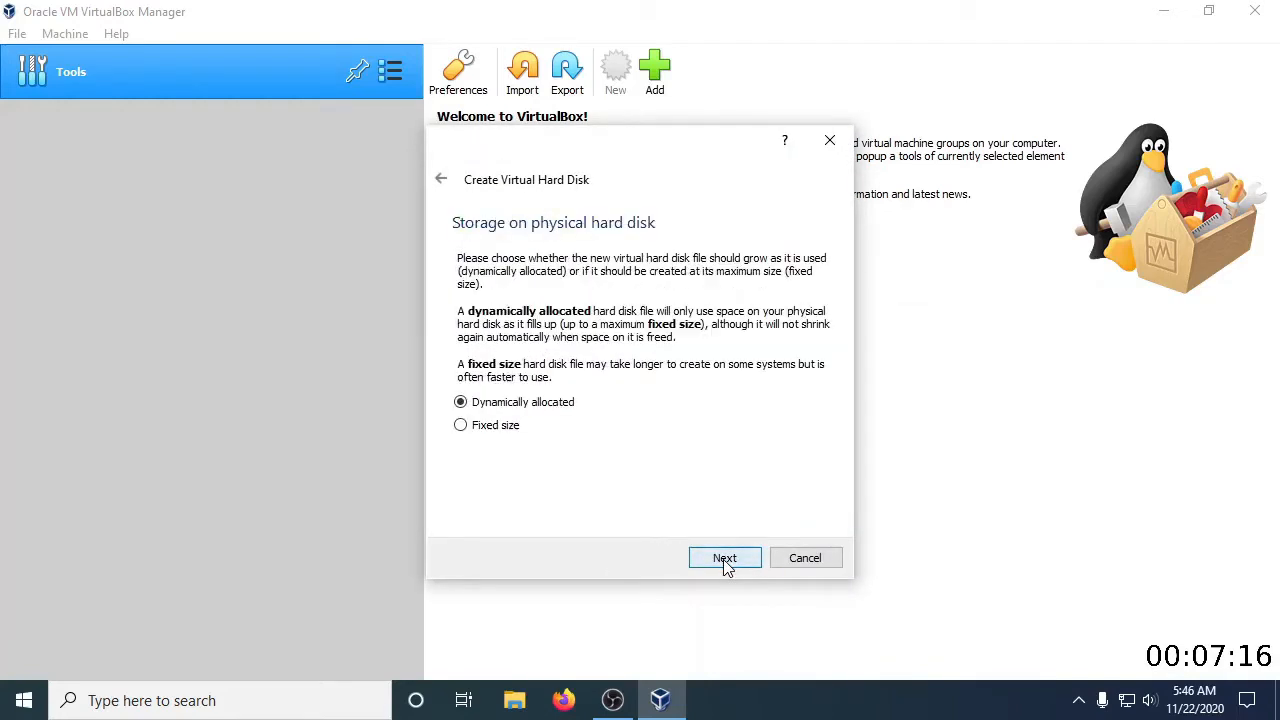
pyautogui.click(738, 563)
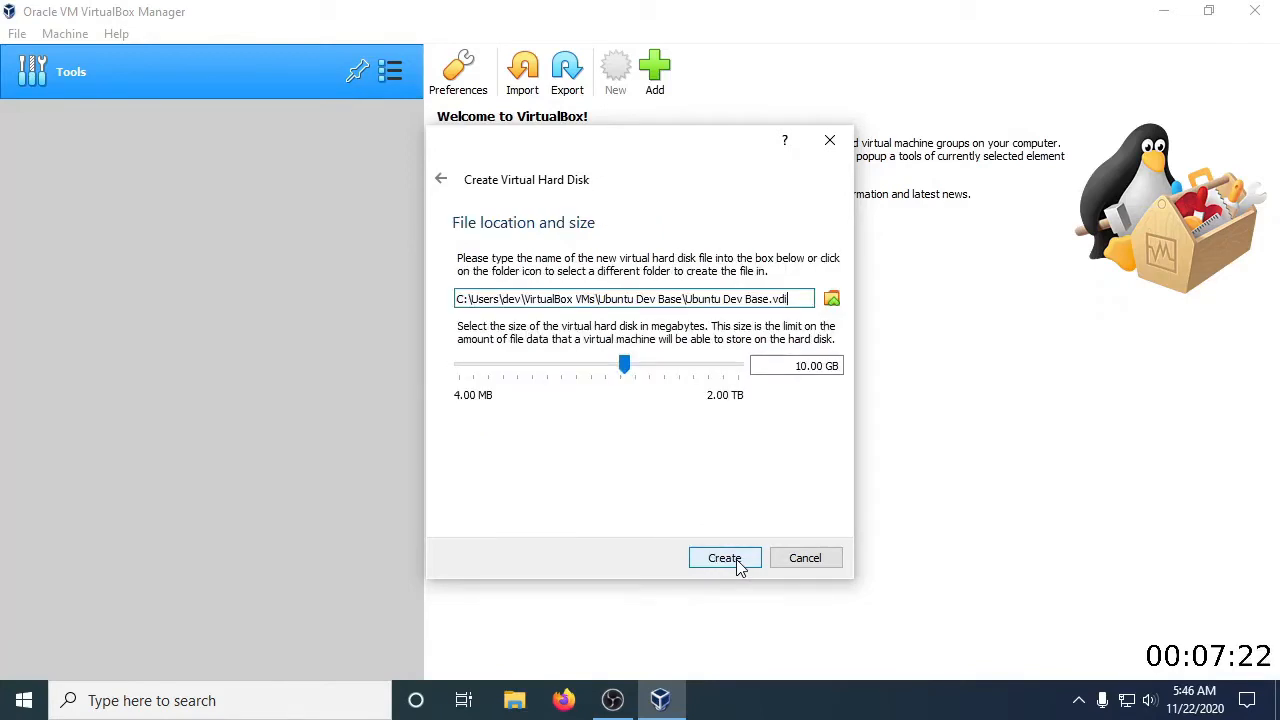
pyautogui.click(738, 563)
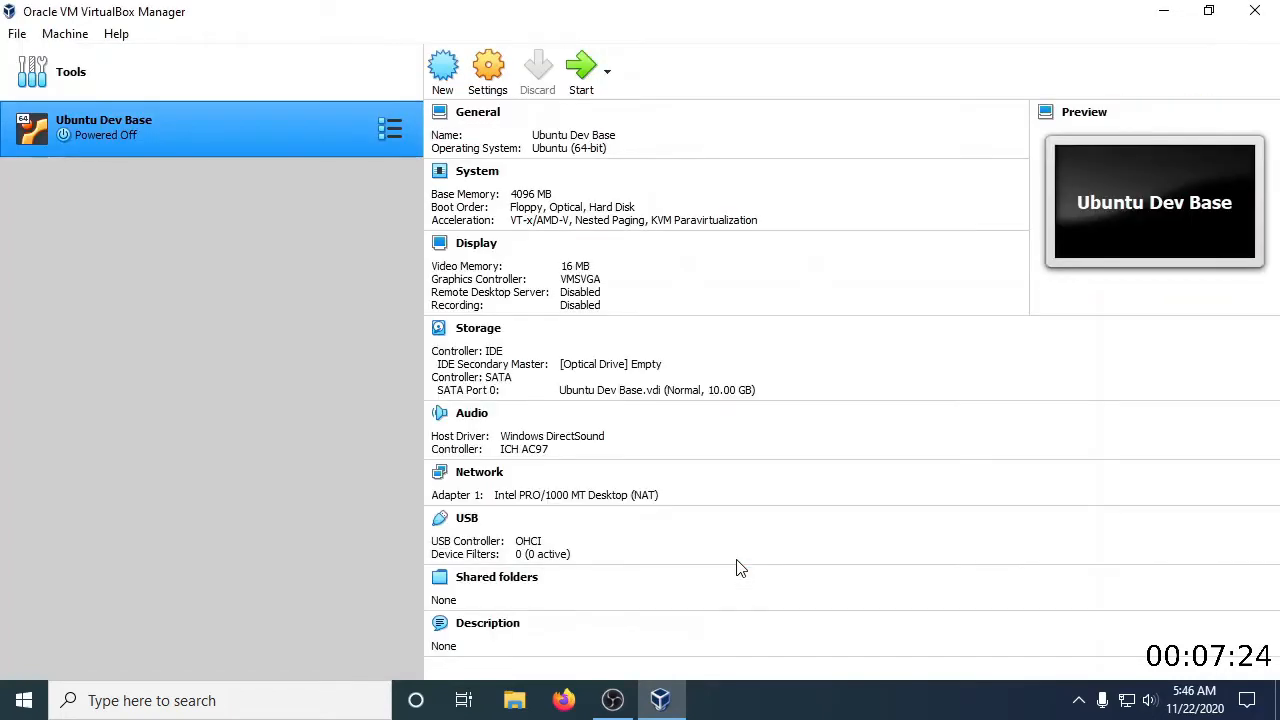
# Open the settings of the Ubuntu Dev Base machine and set its processor count to 2
pyautogui.rightClick(181, 132)
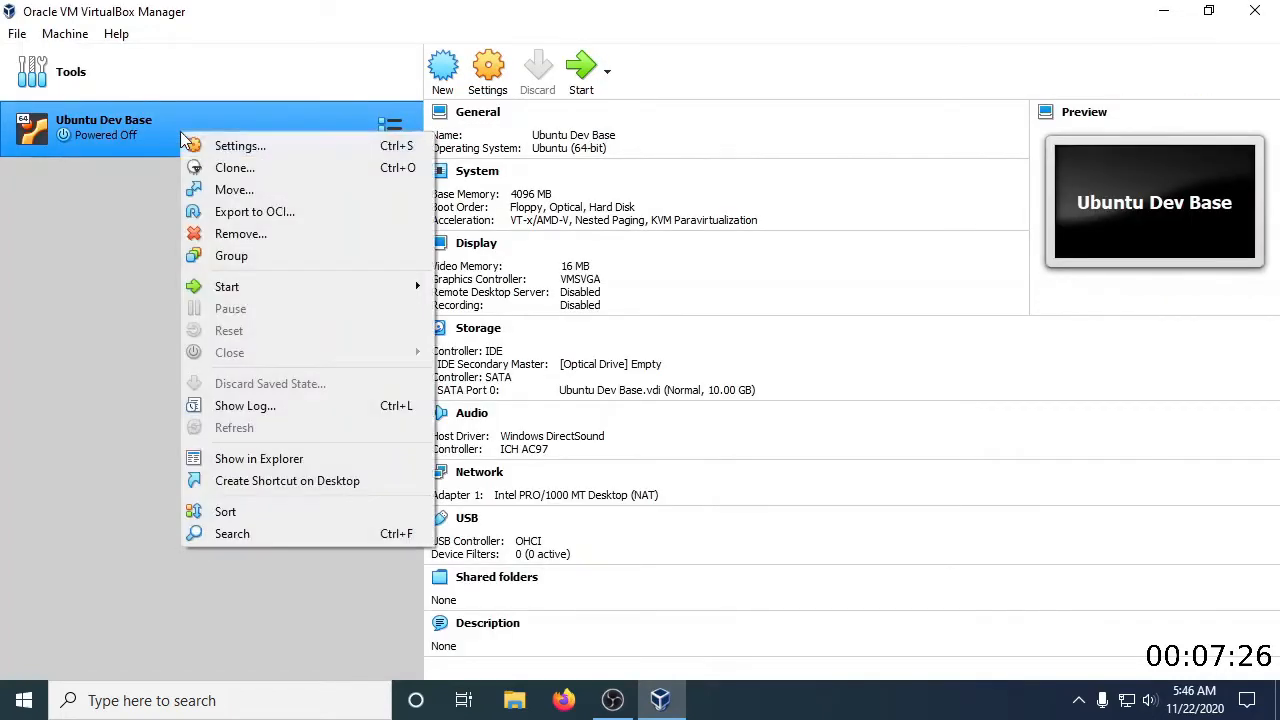
pyautogui.click(197, 145)
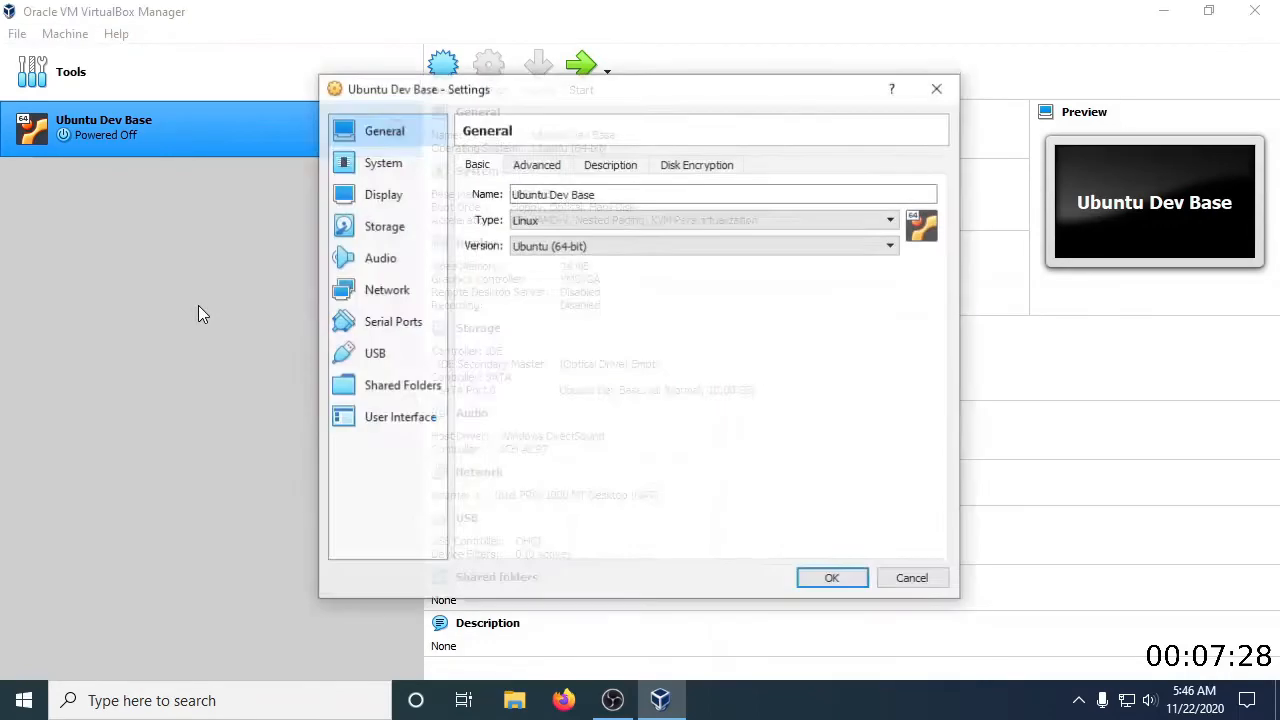
pyautogui.click(400, 161)
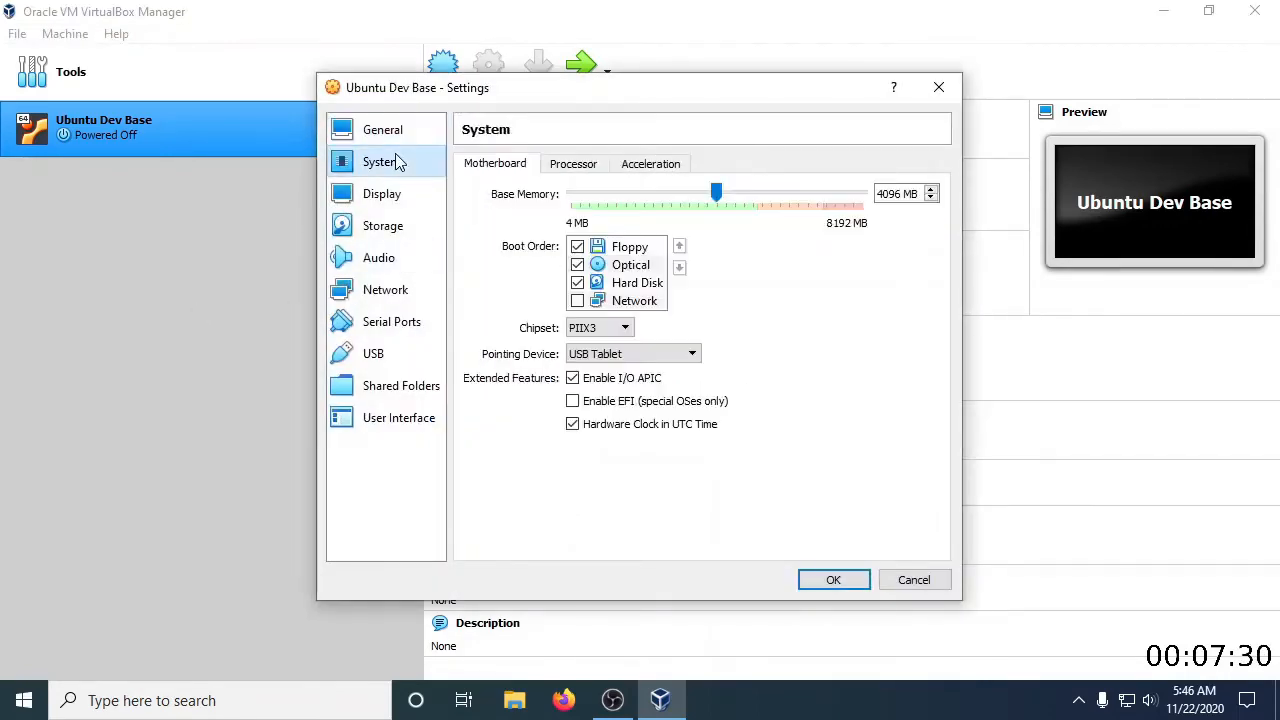
pyautogui.click(577, 168)
pyautogui.click(614, 193)
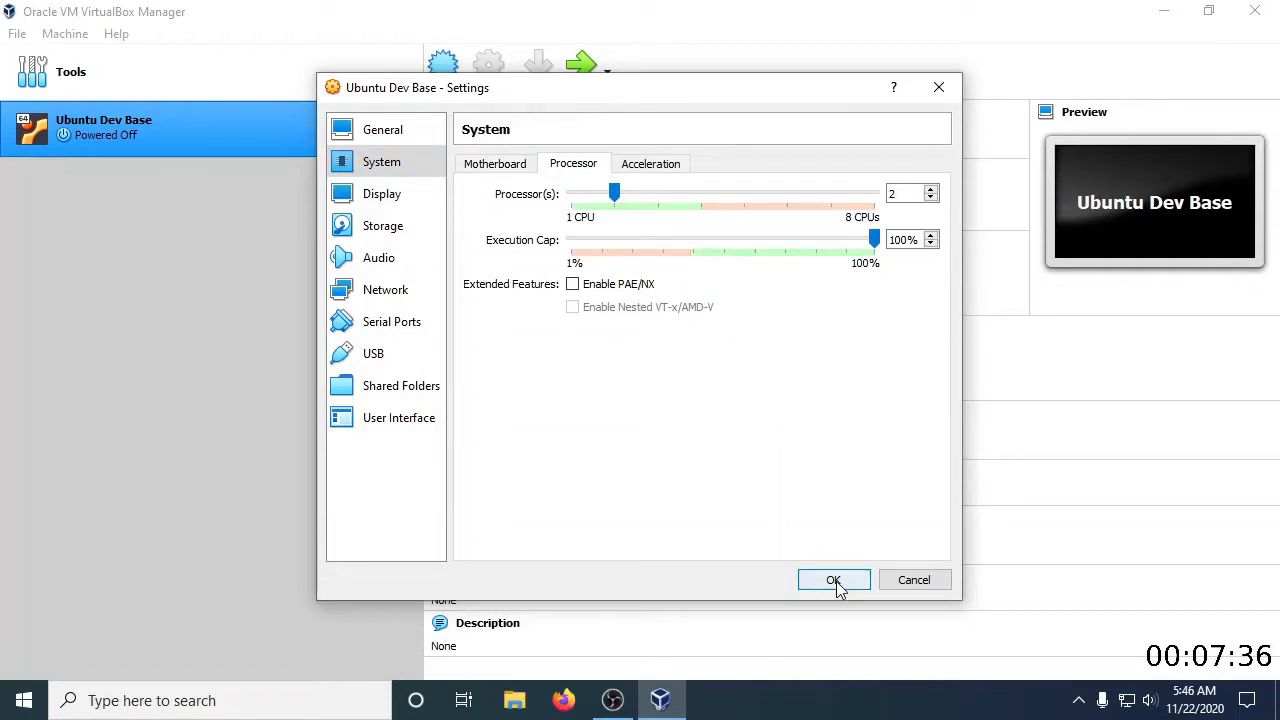
# Start adding a shared folder to the machine and browse to VirtualBox VMs\Ubuntu Dev Base for its path
pyautogui.click(395, 398)
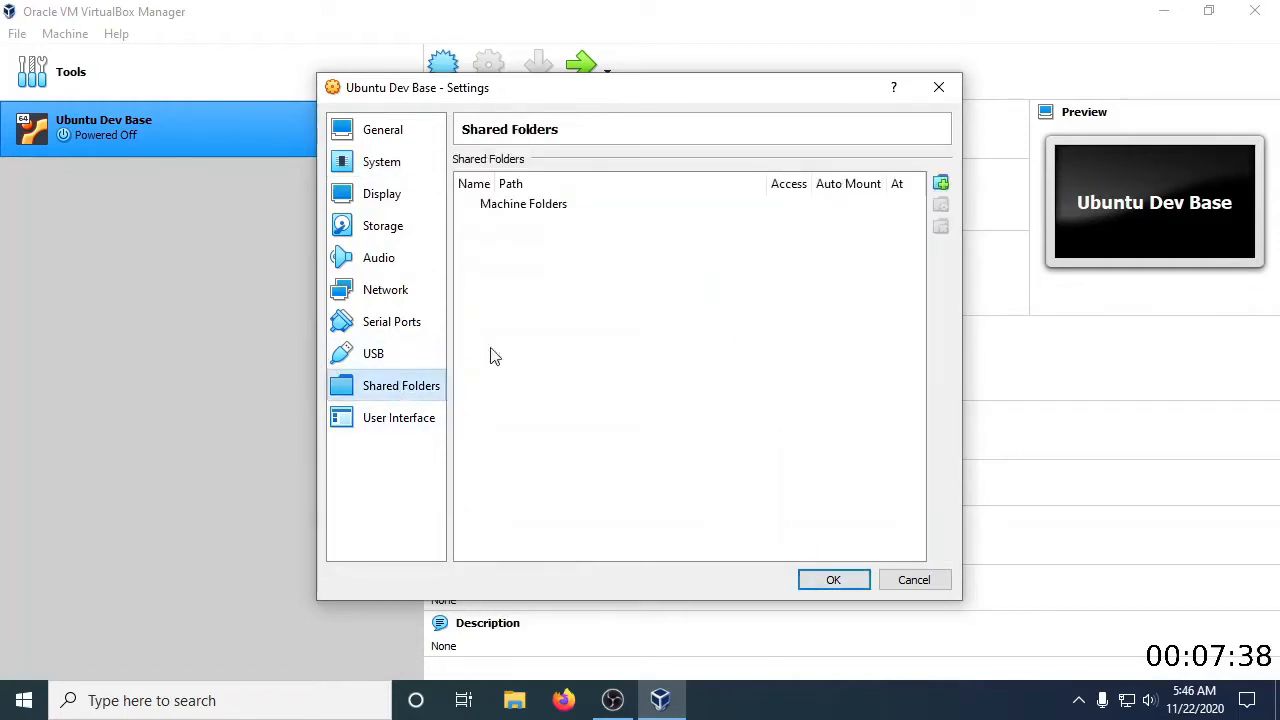
pyautogui.click(940, 182)
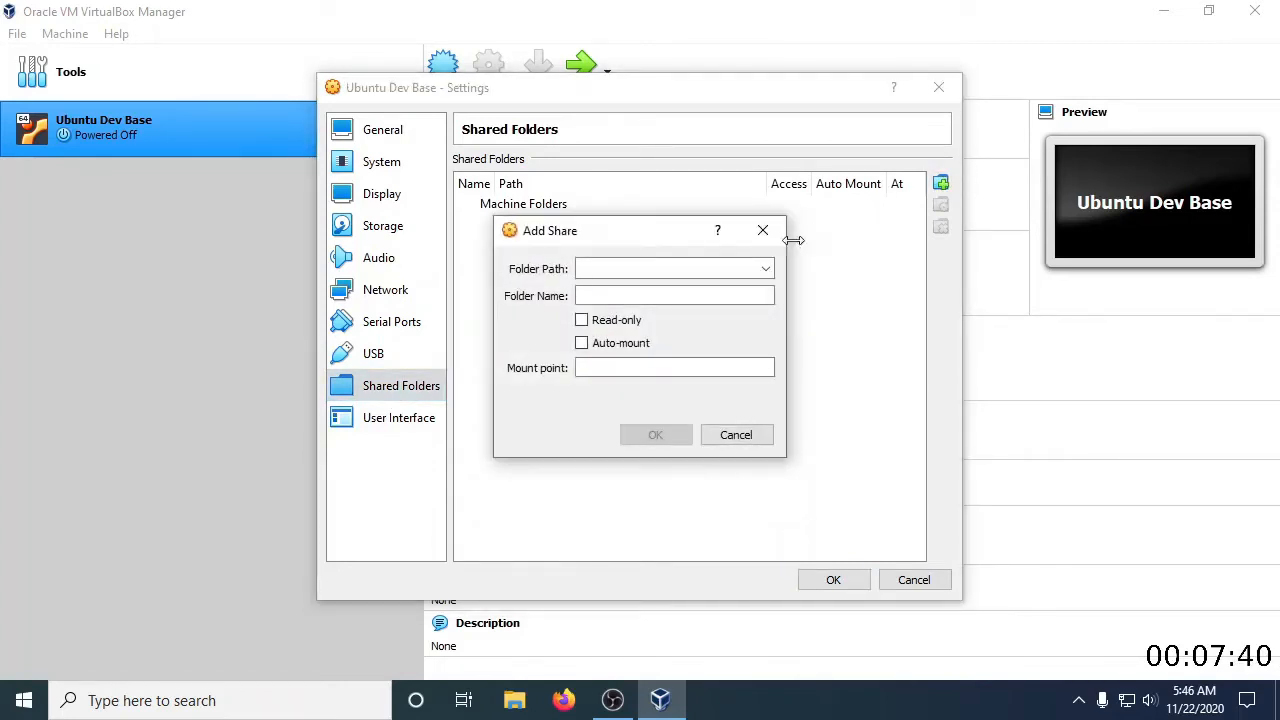
pyautogui.click(766, 268)
pyautogui.click(701, 303)
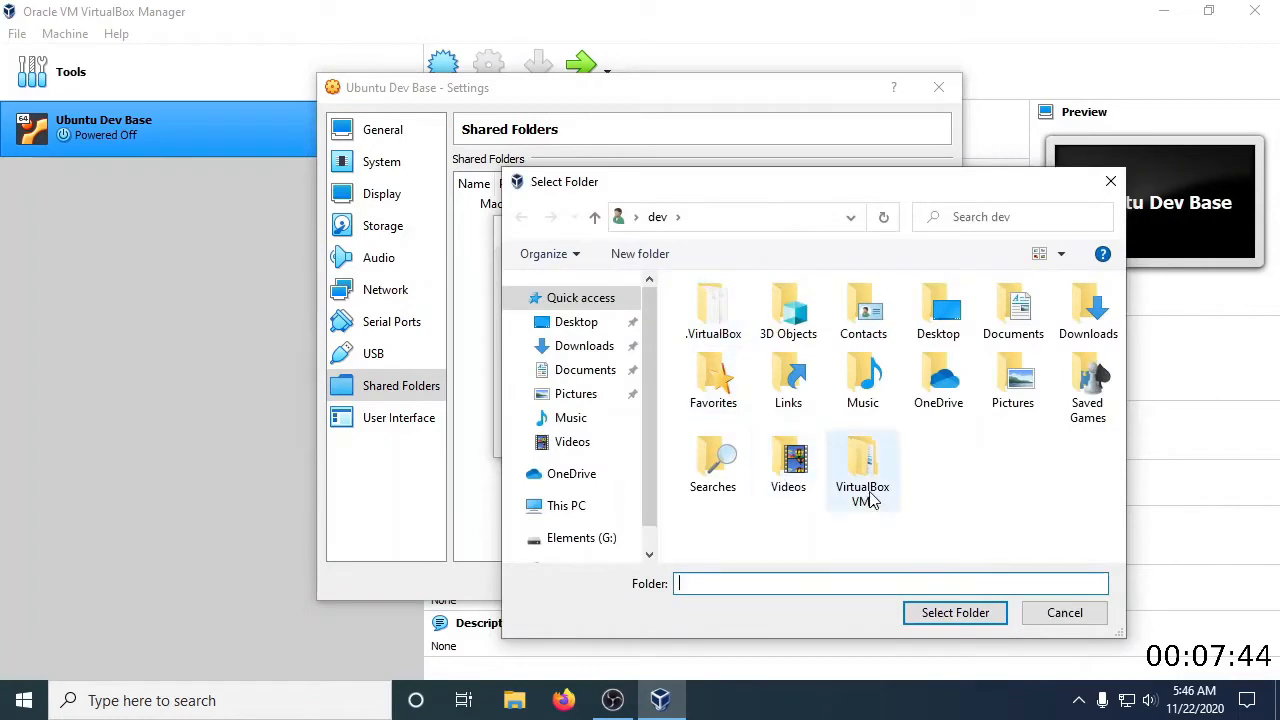
pyautogui.doubleClick(868, 497)
pyautogui.doubleClick(762, 322)
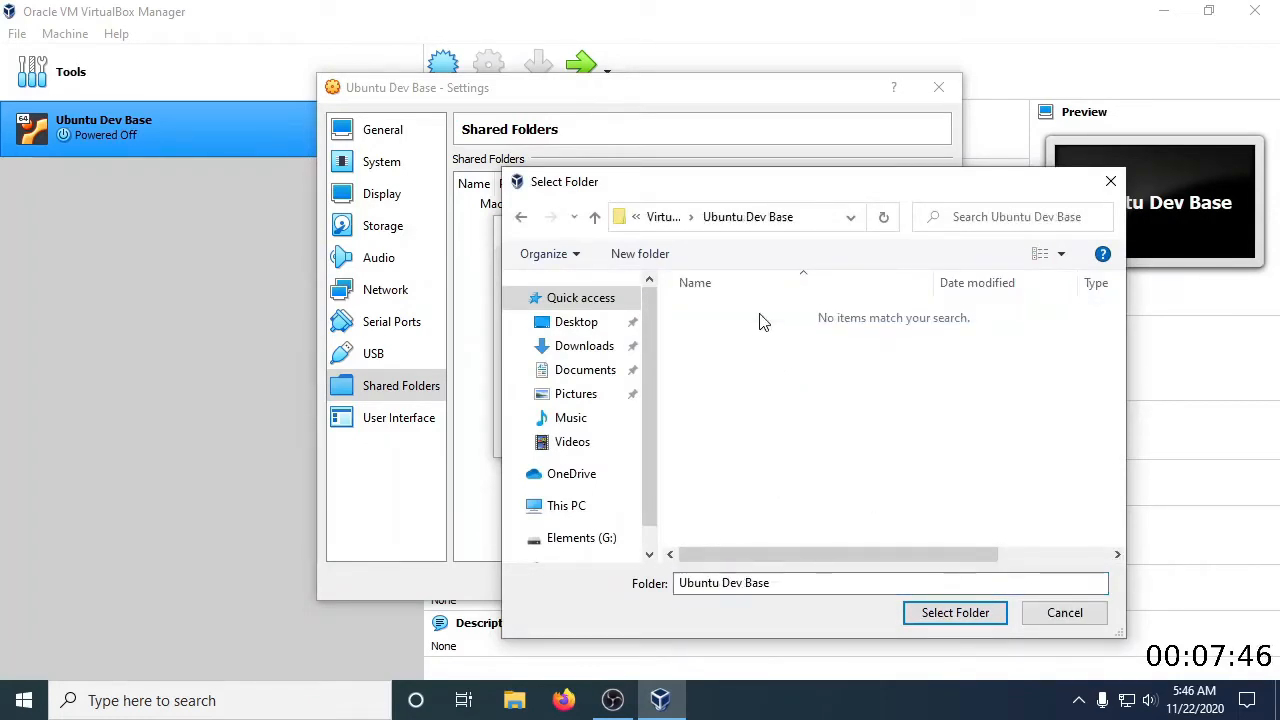
# Create a folder named Shared inside Ubuntu Dev Base and select it as the share's folder path
pyautogui.rightClick(708, 430)
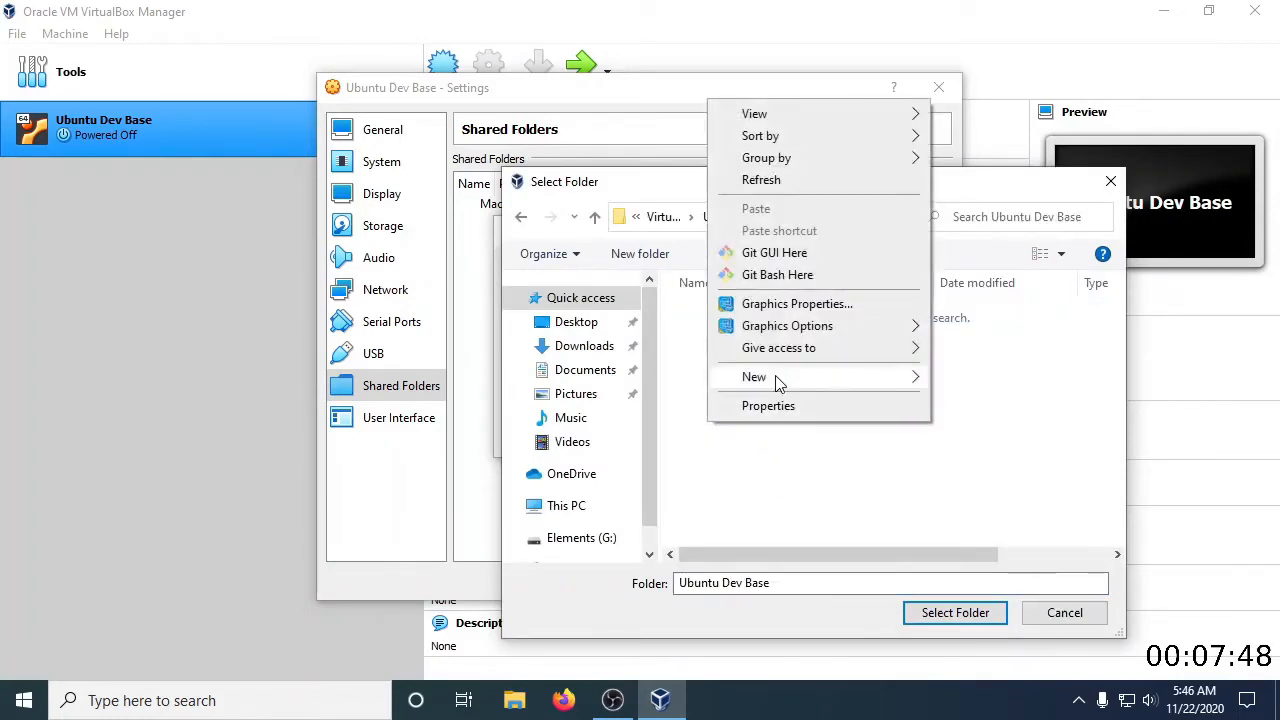
pyautogui.moveTo(818, 378)
pyautogui.click(948, 380)
pyautogui.write('Shared')
pyautogui.press('Return')
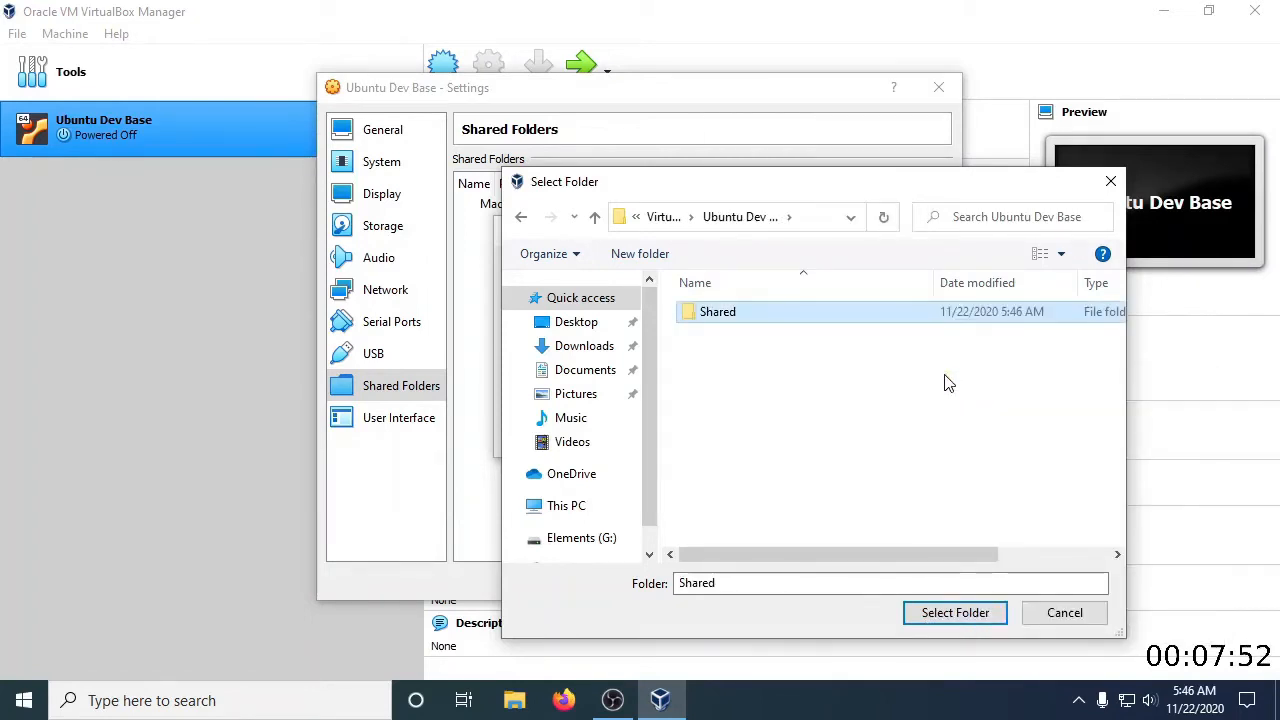
pyautogui.click(924, 618)
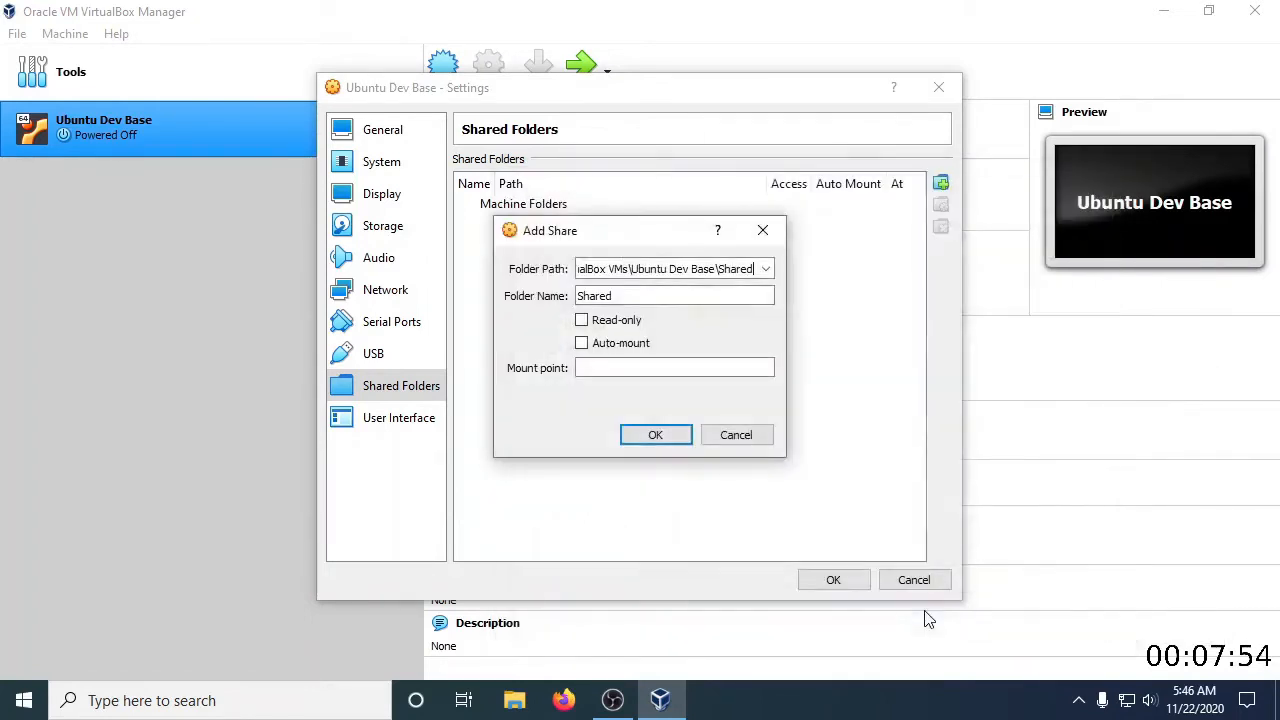
# Enable auto-mount for the share with the mount point shared, and save the machine's settings
pyautogui.click(581, 343)
pyautogui.click(613, 367)
pyautogui.write('shared')
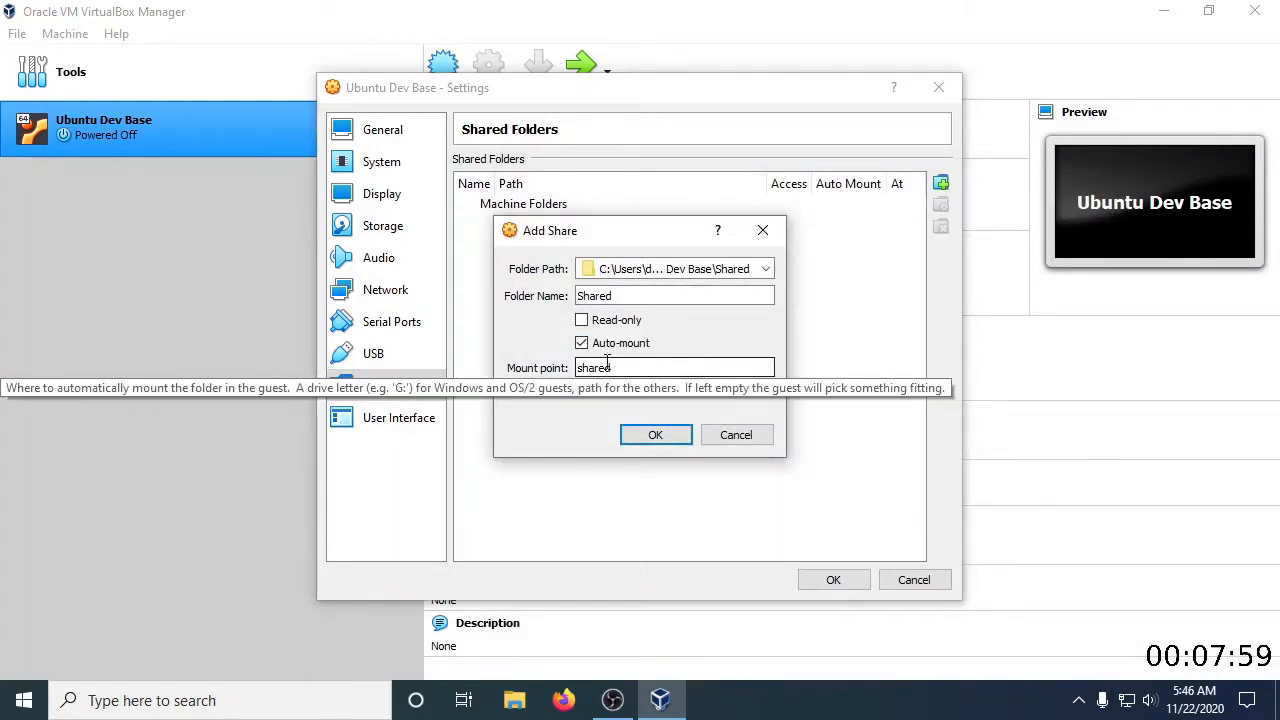
pyautogui.click(666, 436)
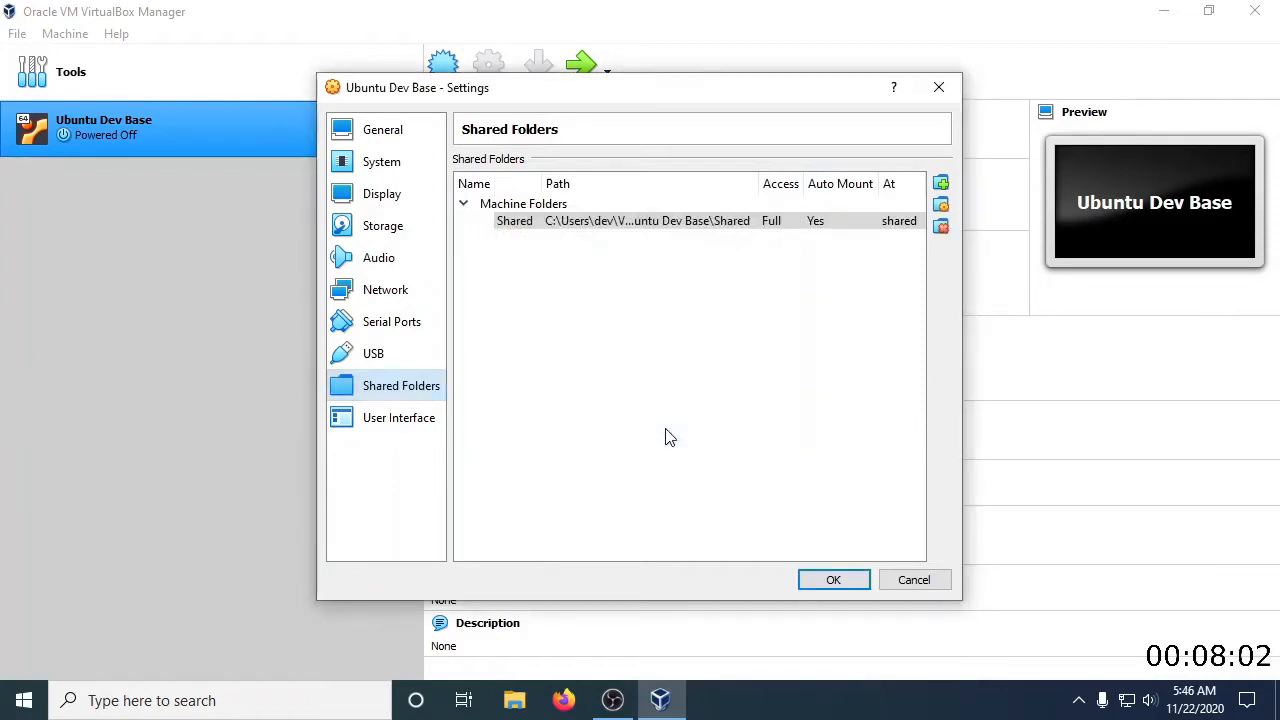
pyautogui.click(838, 580)
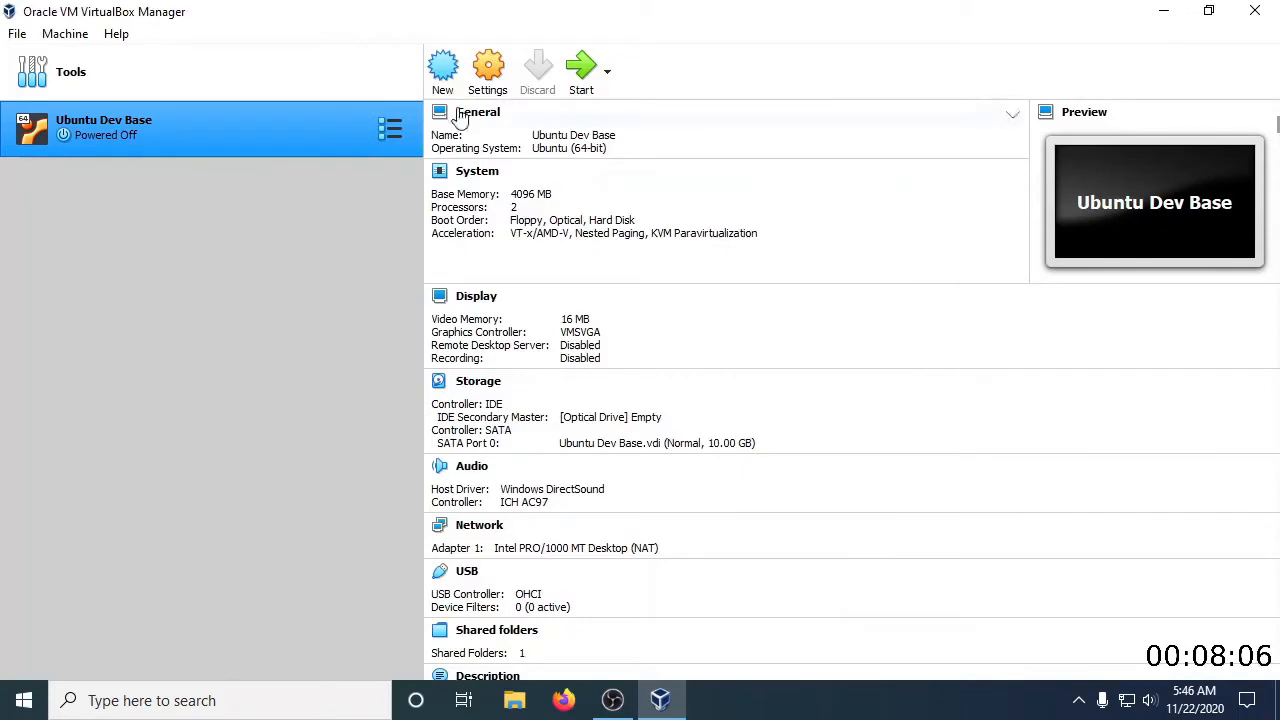
# Start the Ubuntu Dev Base machine with ubuntu-20.04.1-desktop-amd64.iso from the Downloads folder as its start-up disk
pyautogui.click(583, 70)
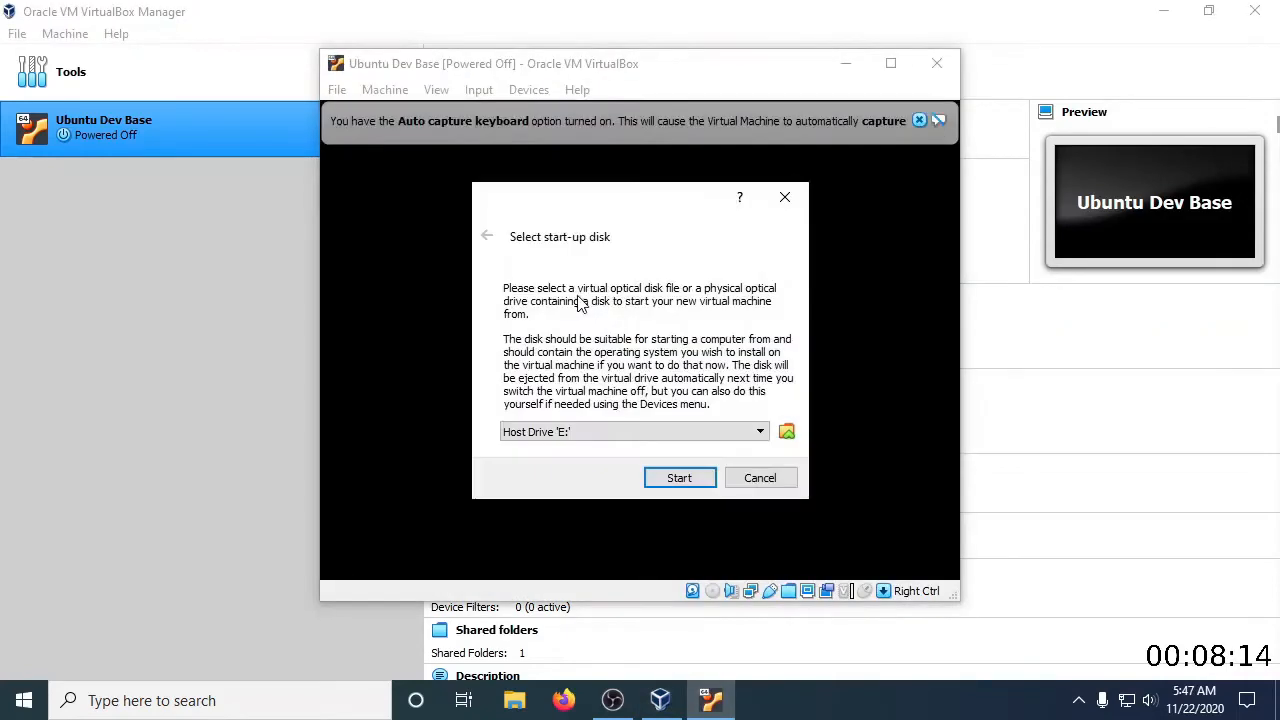
pyautogui.click(787, 431)
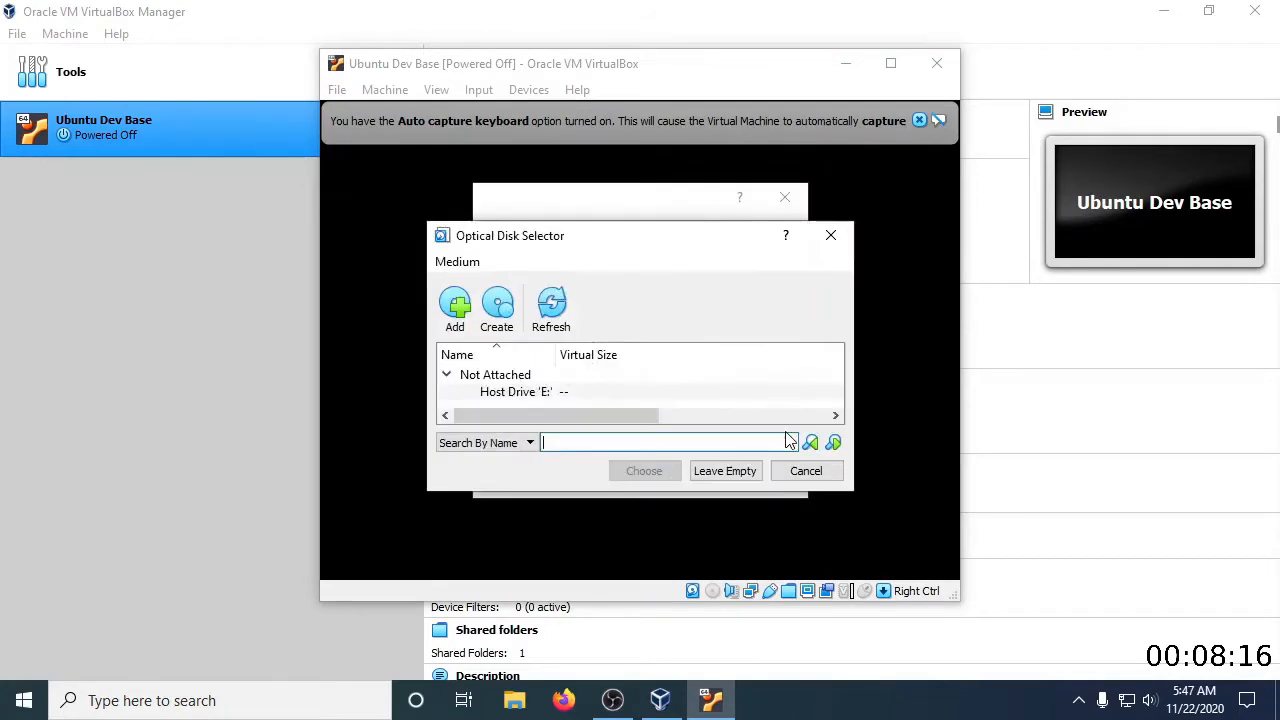
pyautogui.click(456, 310)
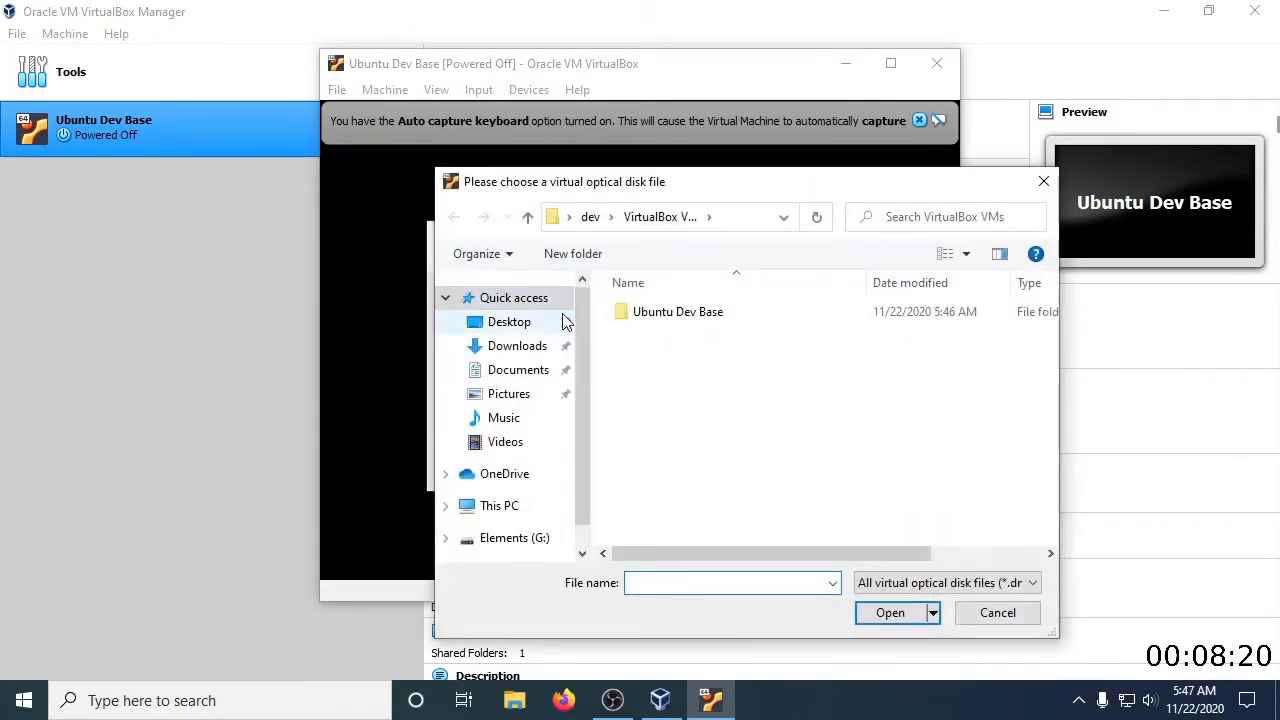
pyautogui.click(530, 360)
pyautogui.click(679, 343)
pyautogui.doubleClick(679, 343)
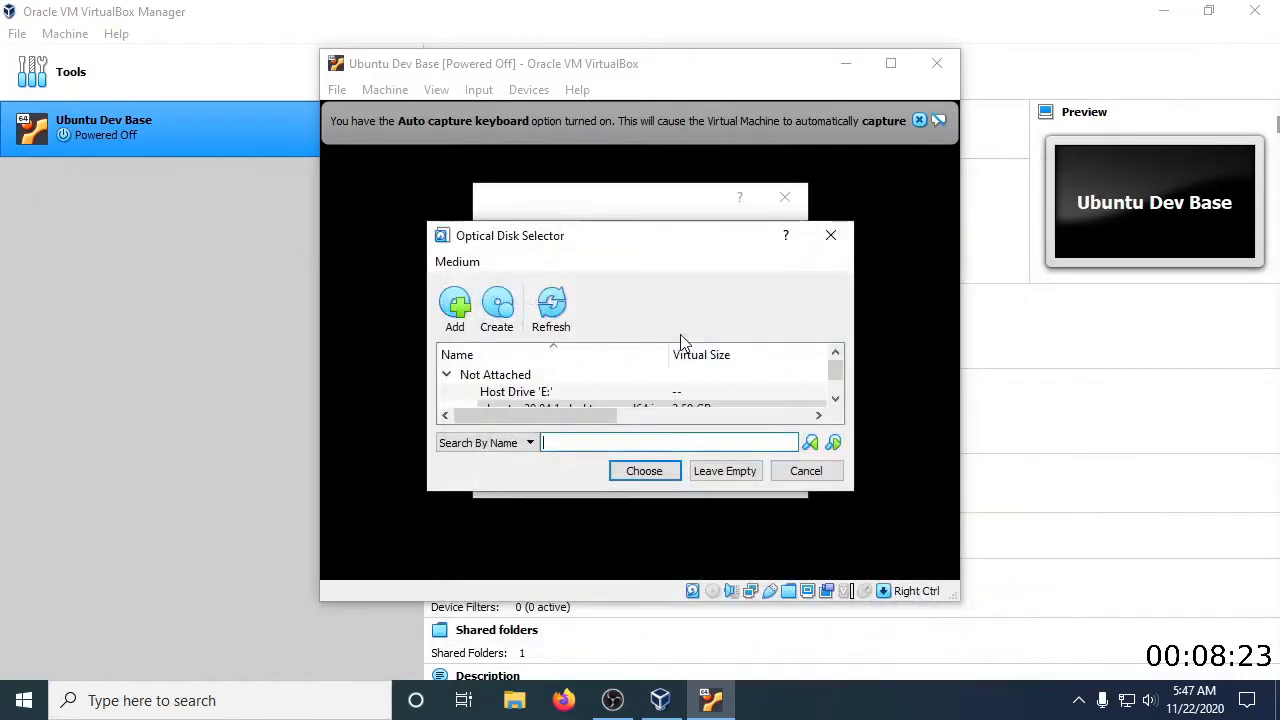
pyautogui.click(645, 475)
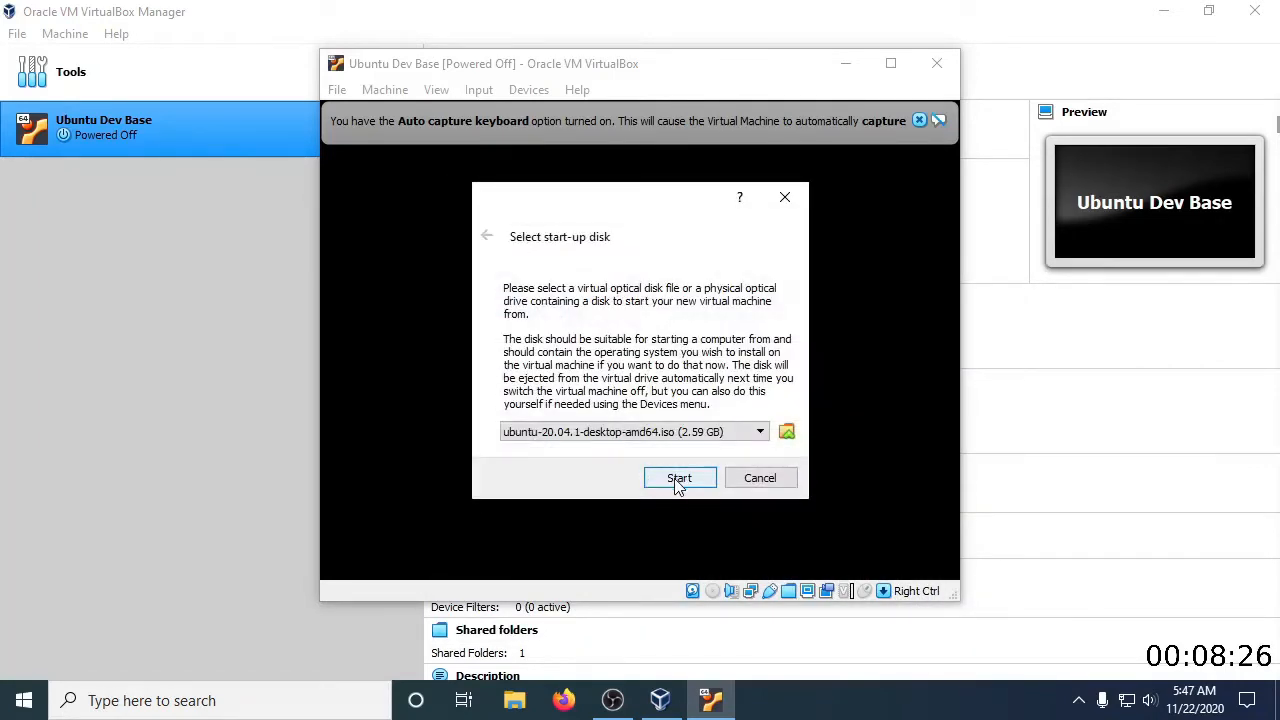
pyautogui.click(676, 479)
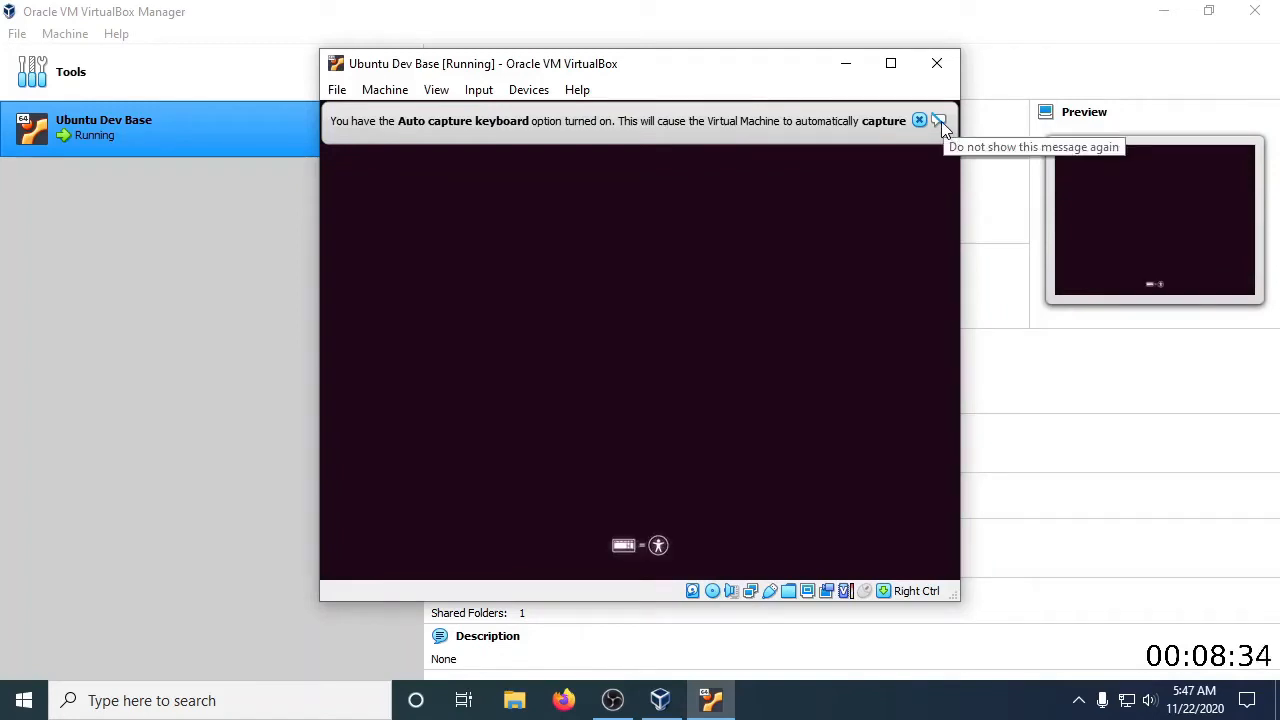
# Dismiss the keyboard capture and mouse integration notices for good, and reposition the virtual machine window
pyautogui.click(940, 121)
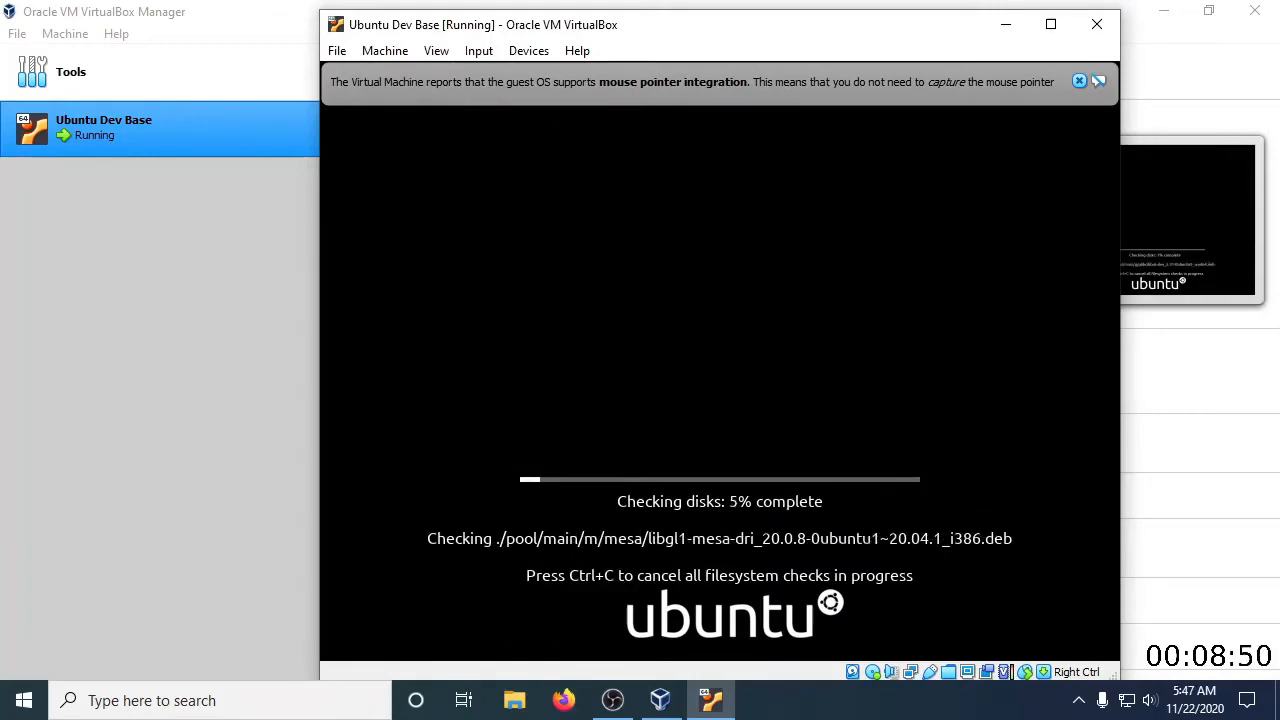
pyautogui.click(1099, 80)
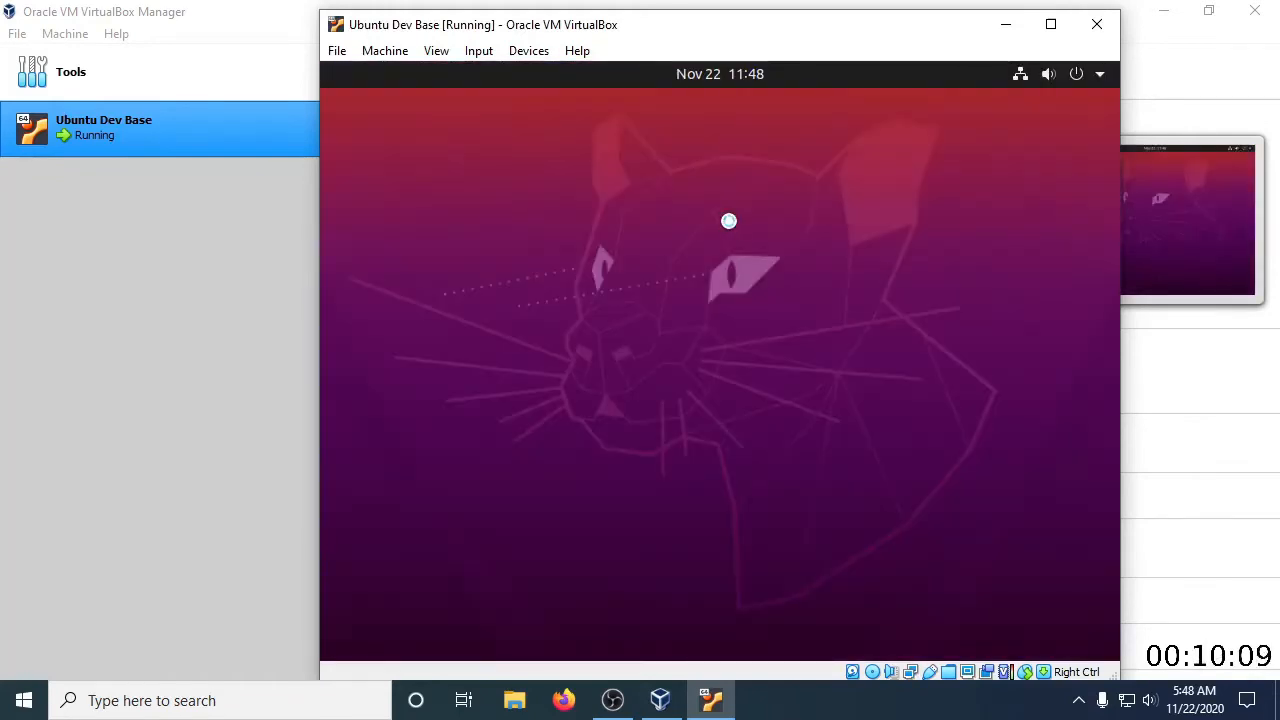
pyautogui.moveTo(693, 32); pyautogui.dragTo(627, 29)
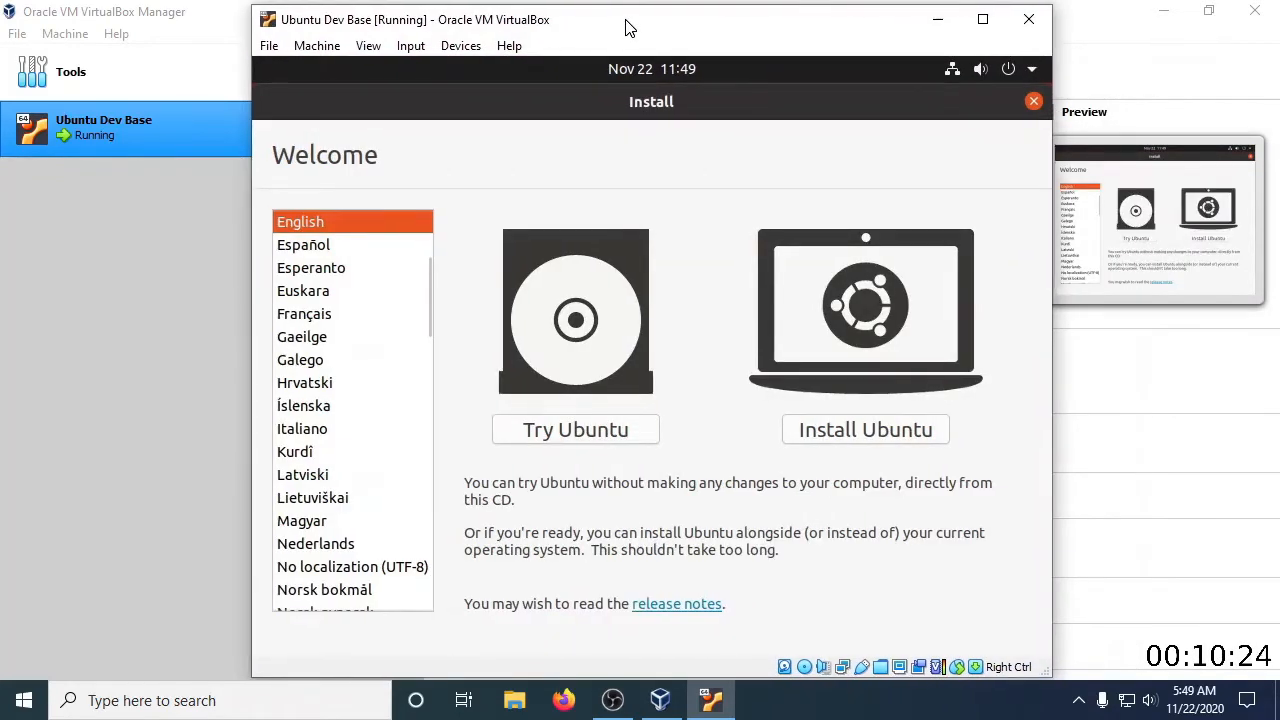
# Begin installing Ubuntu in English with the English (US) keyboard layout and a minimal installation that downloads updates
pyautogui.click(906, 429)
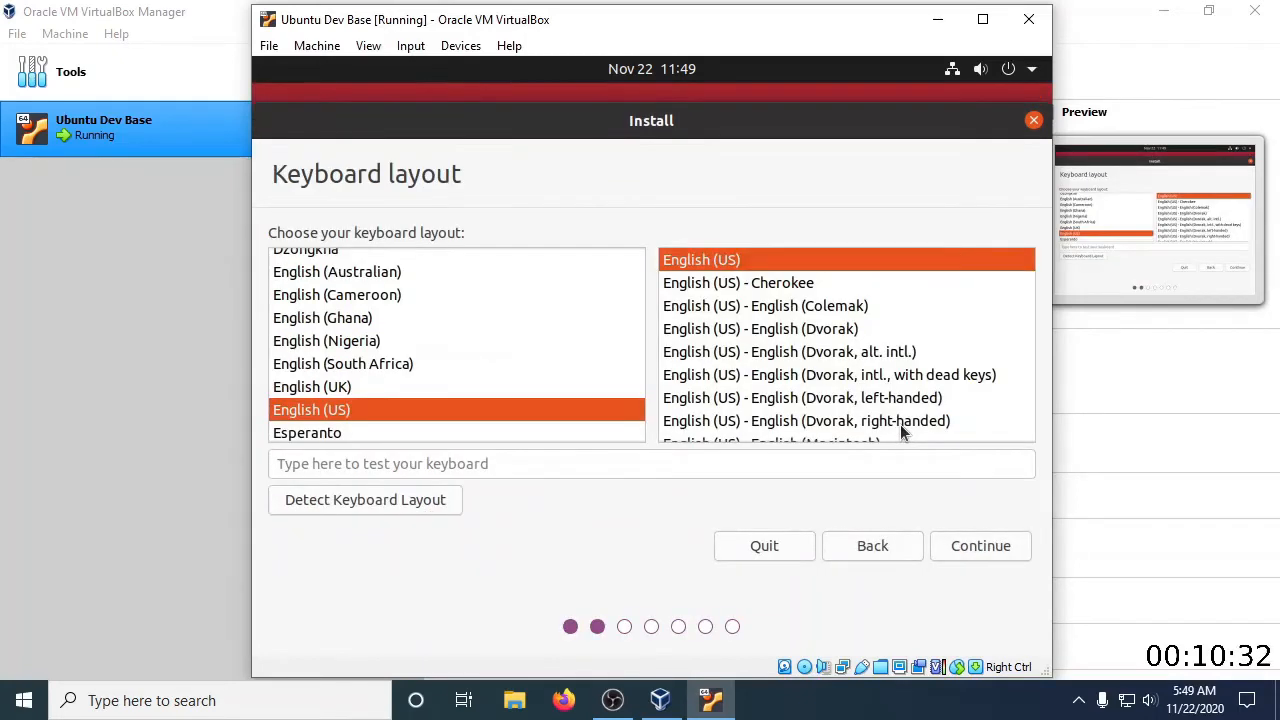
pyautogui.click(984, 547)
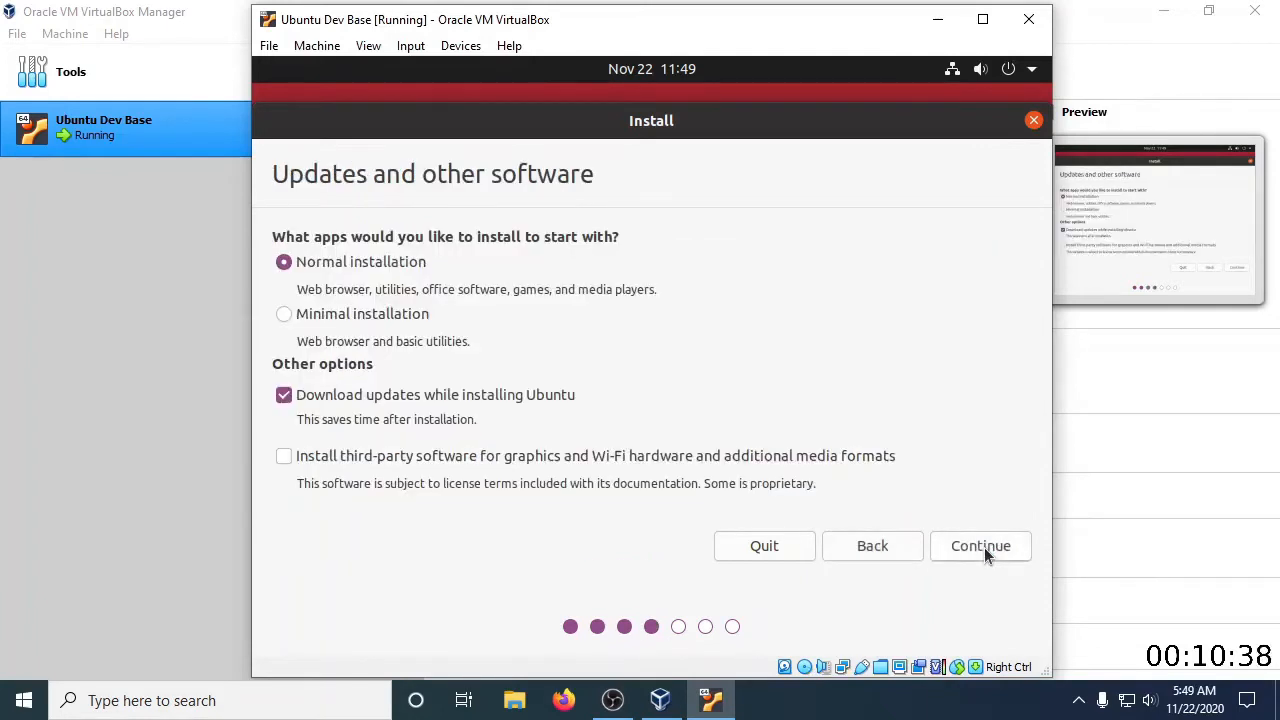
pyautogui.click(284, 315)
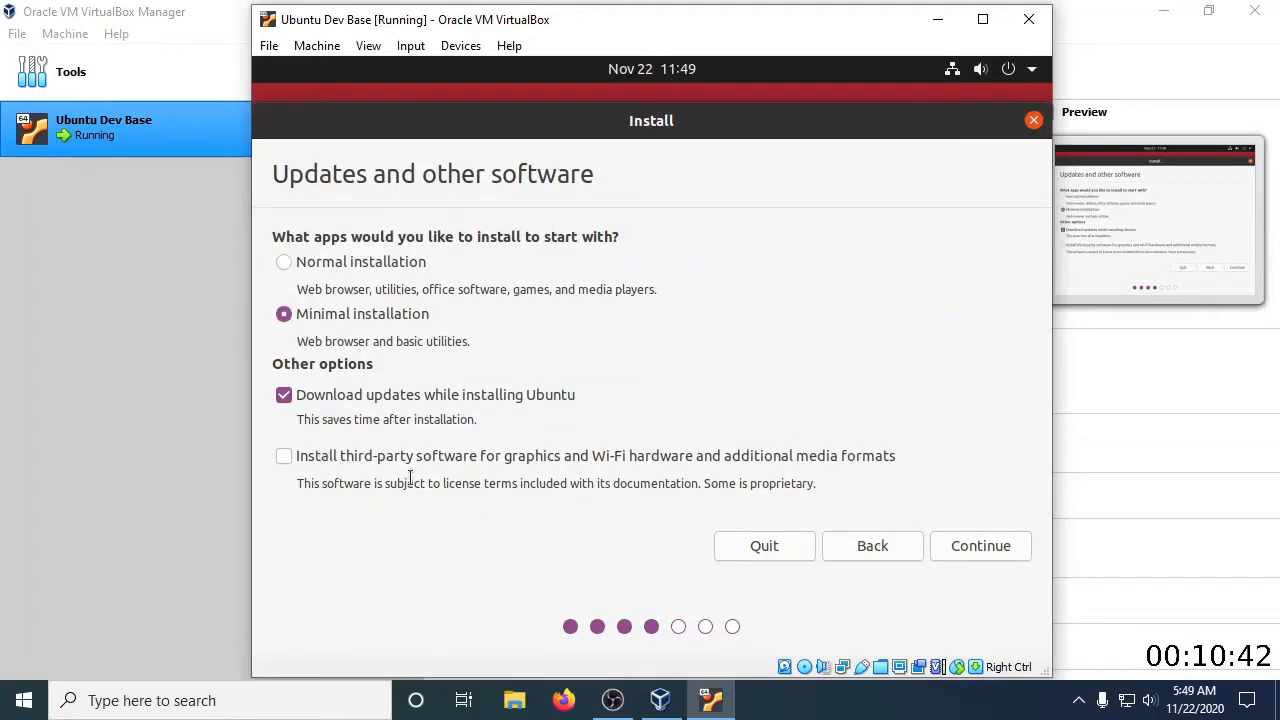
pyautogui.click(982, 548)
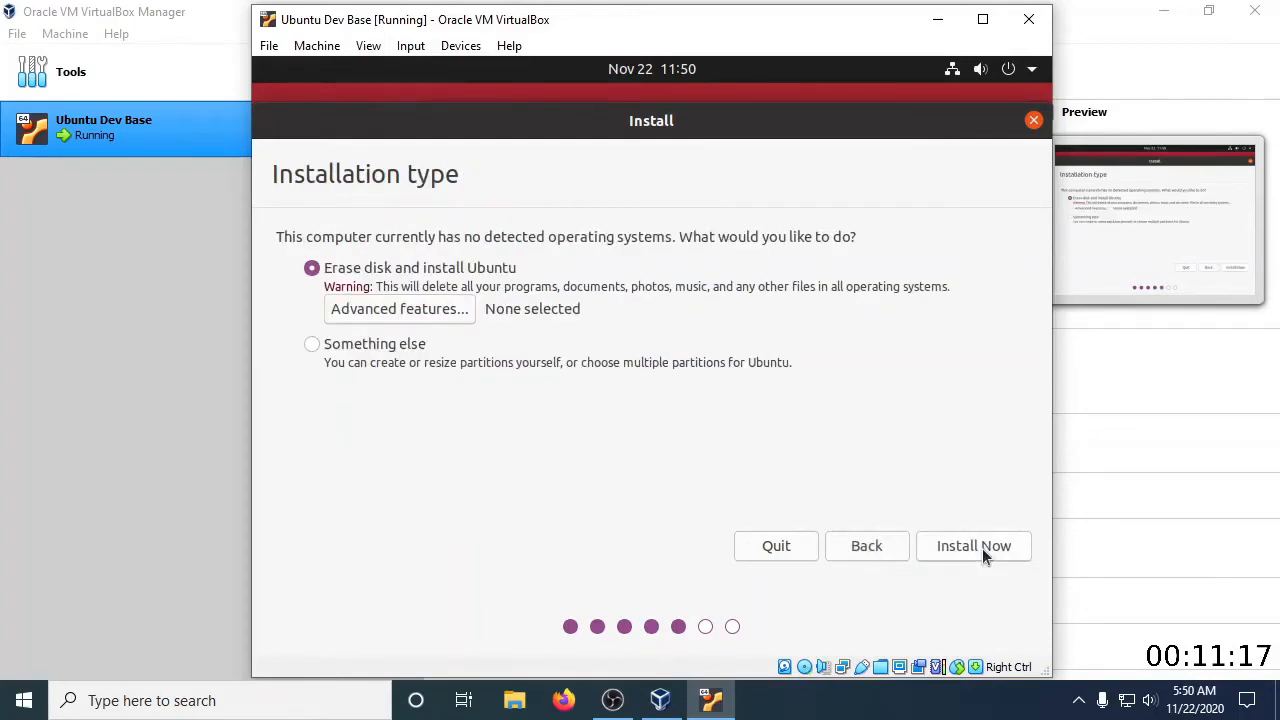
# Install Ubuntu by erasing the virtual disk, write the changes, and set the location to Chicago
pyautogui.click(982, 548)
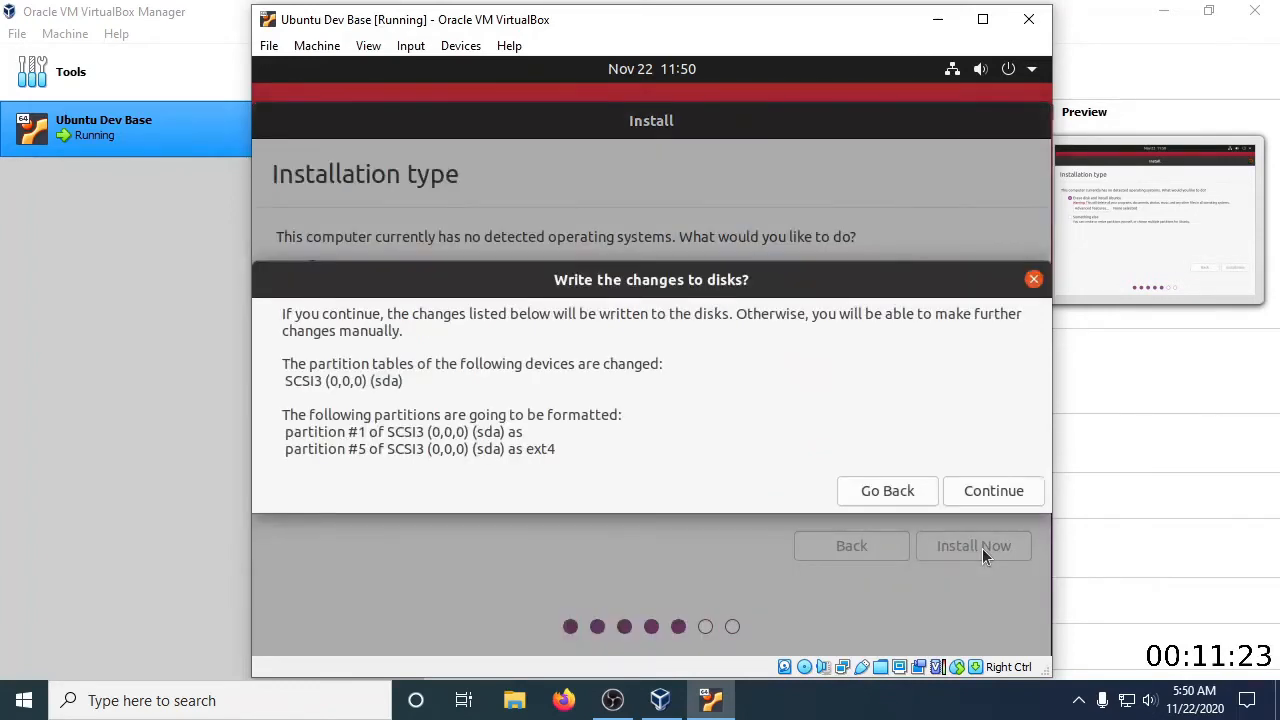
pyautogui.click(1006, 488)
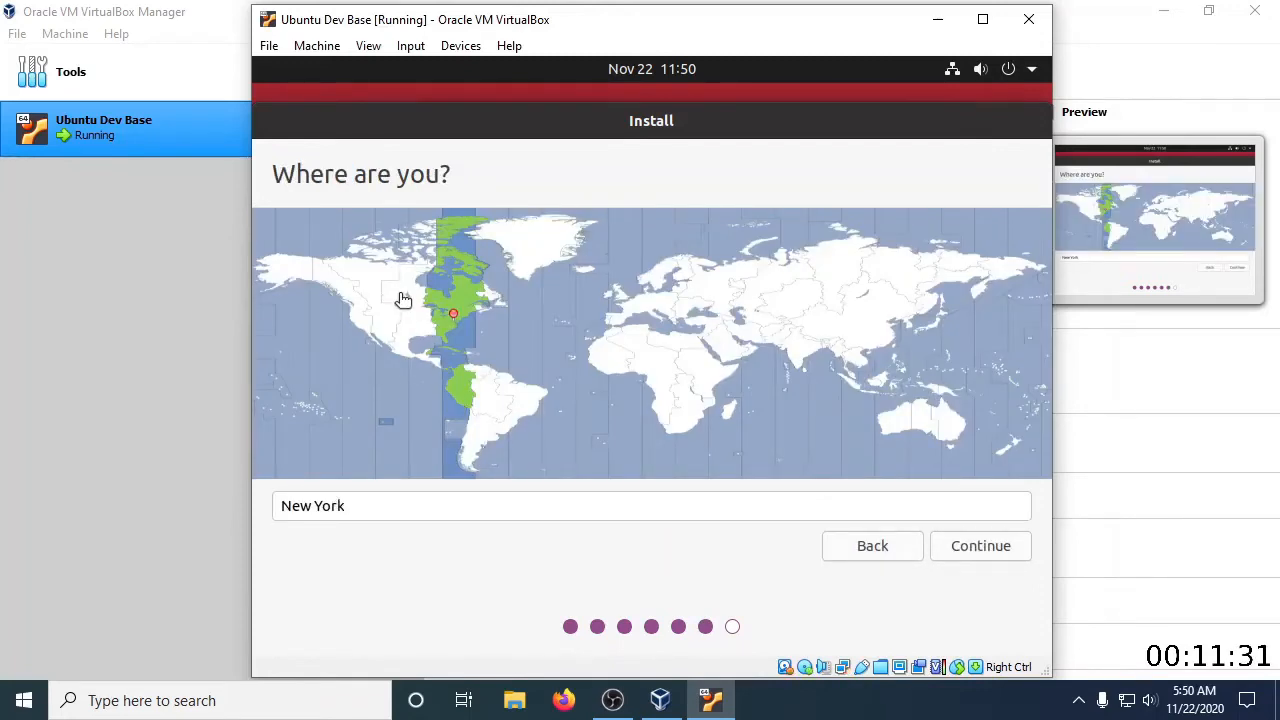
pyautogui.click(414, 309)
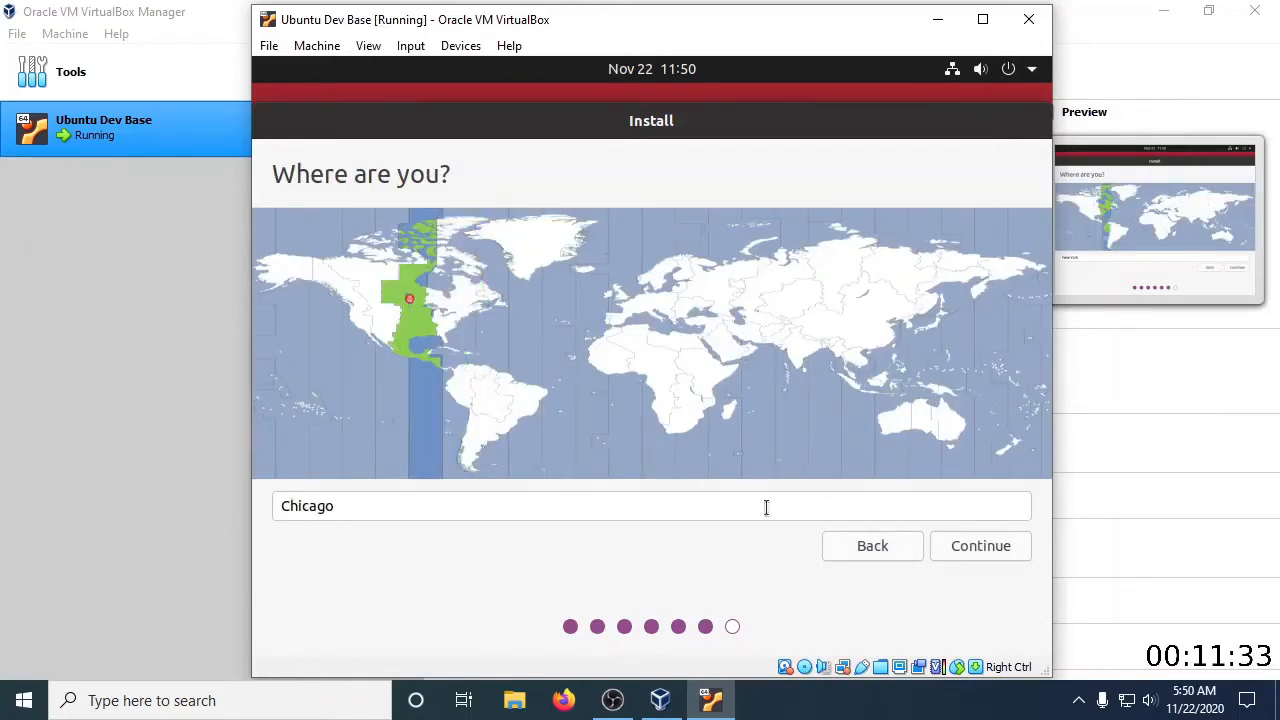
pyautogui.click(977, 552)
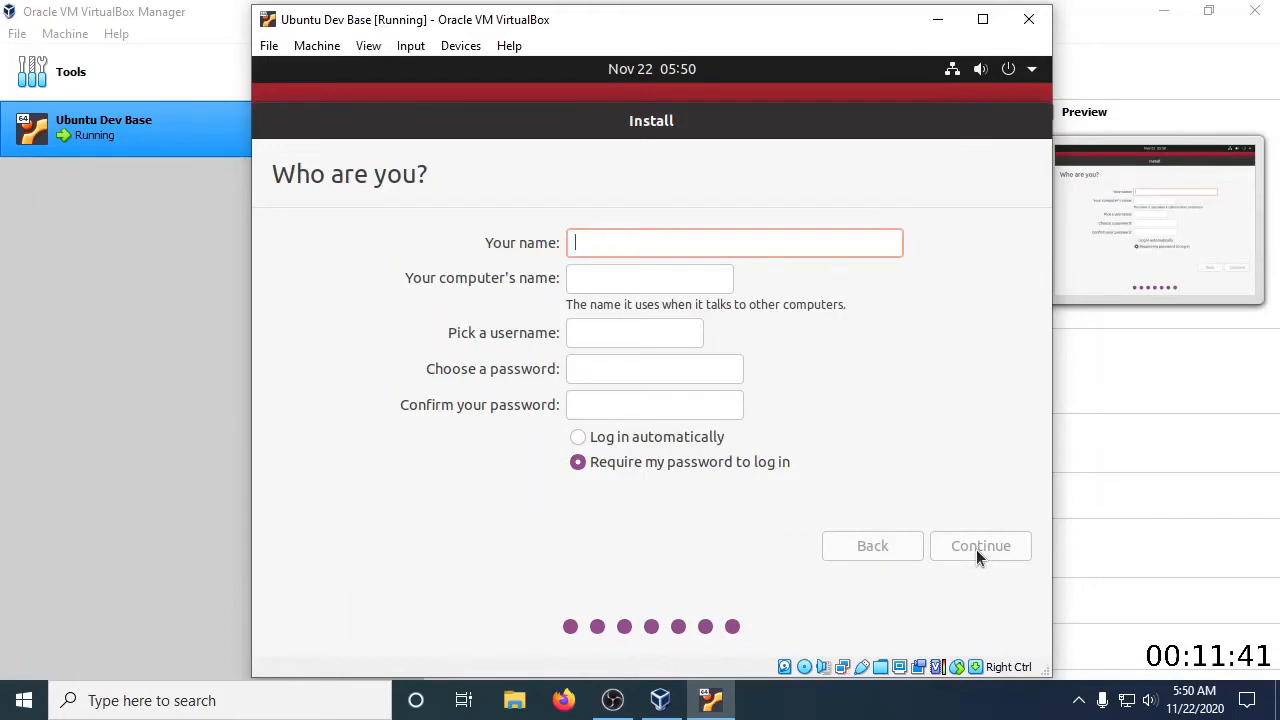
# Set the account's name to dev, keep the suggested computer name and username, enter and confirm the account password, and continue the installation
pyautogui.write('dev')
pyautogui.press('Tab')
pyautogui.press('Tab')
pyautogui.press('Tab')
pyautogui.write('dev')
pyautogui.press('Tab')
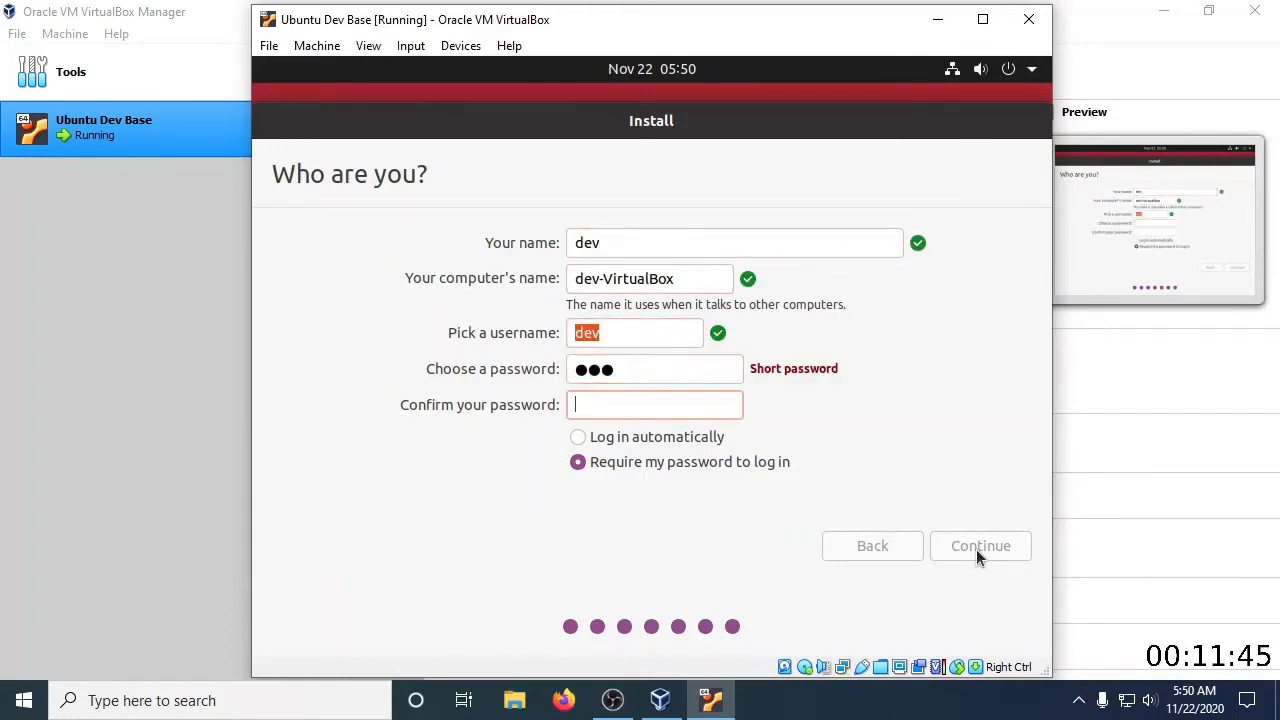
pyautogui.write('dev')
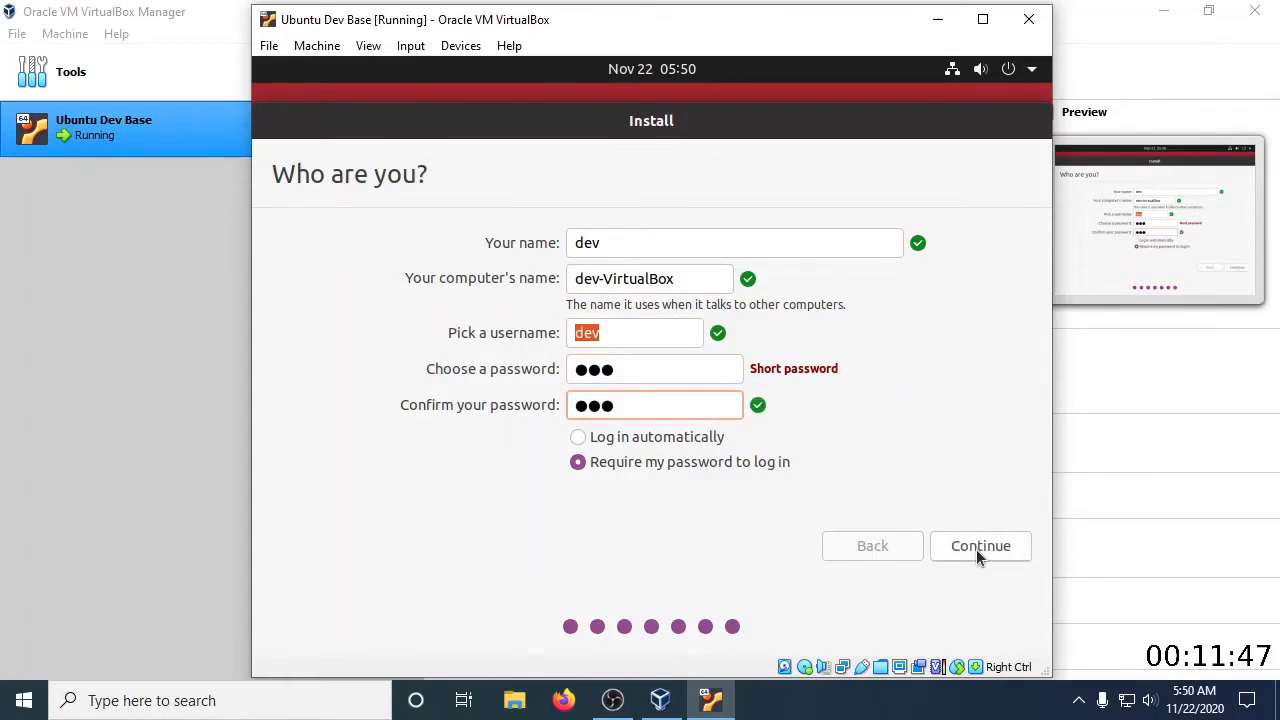
pyautogui.click(976, 549)
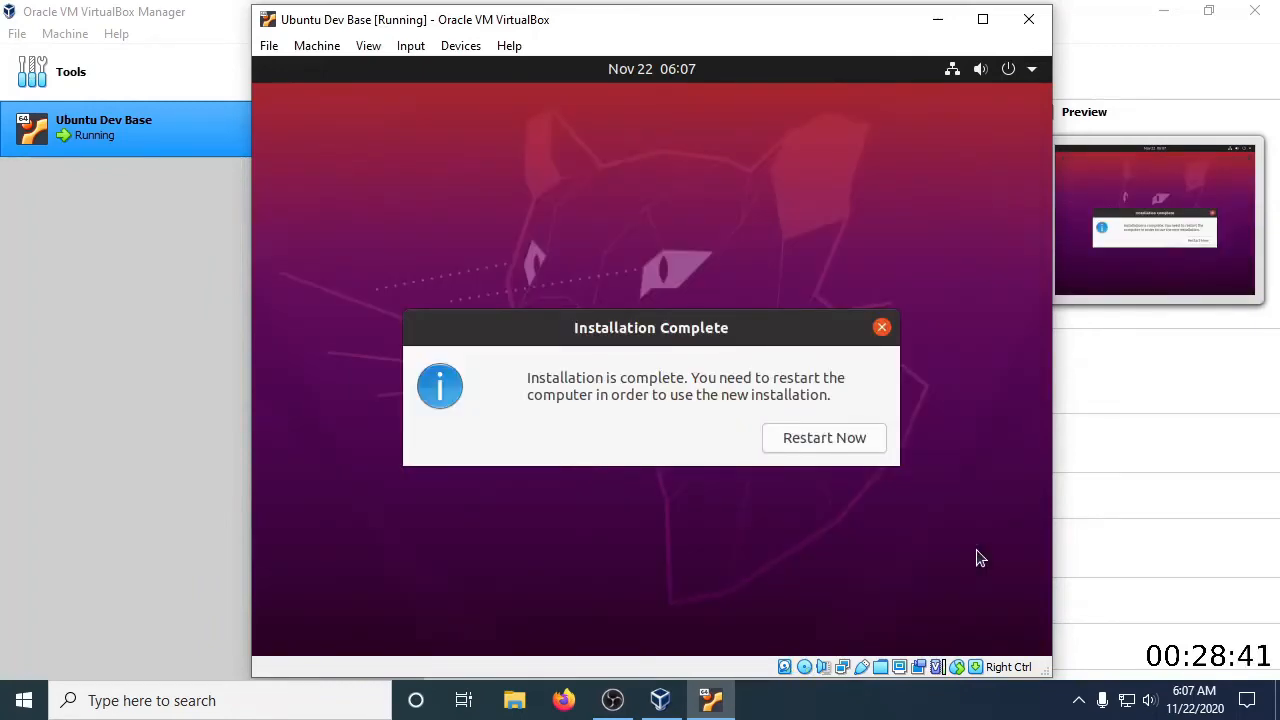
# Restart into the new Ubuntu installation and log in to the dev account with the account password
pyautogui.click(826, 442)
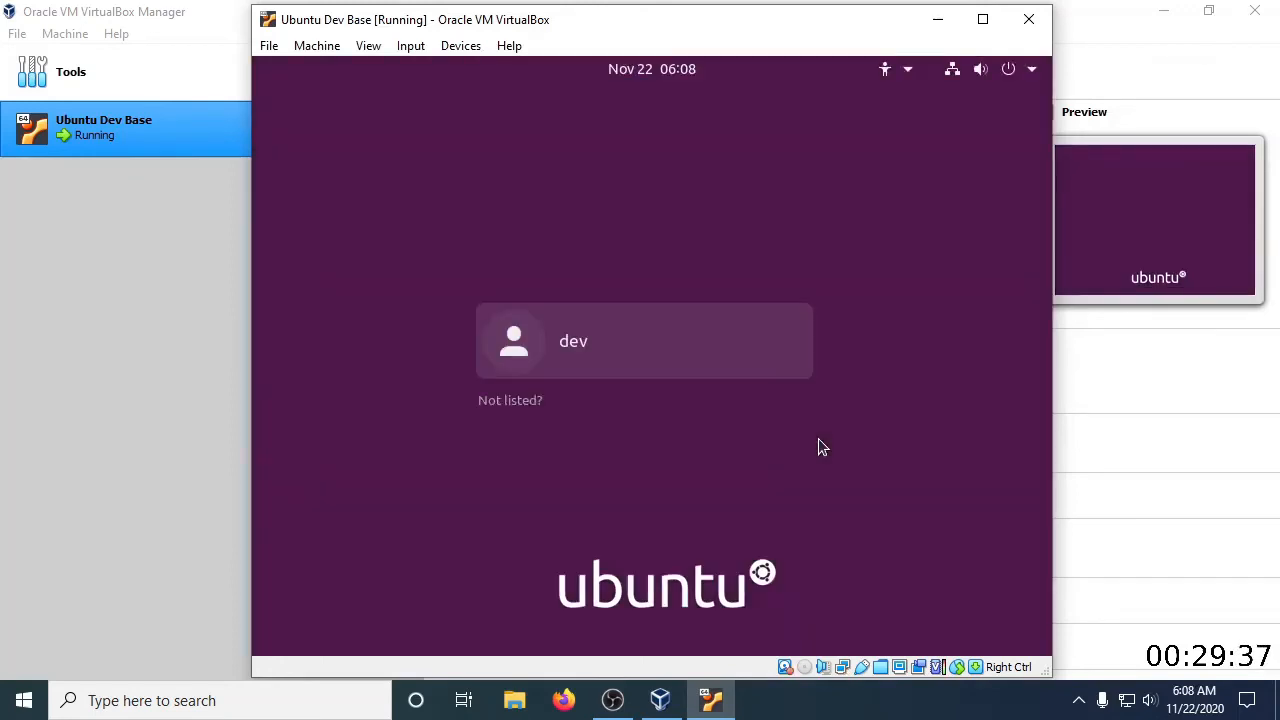
pyautogui.click(615, 345)
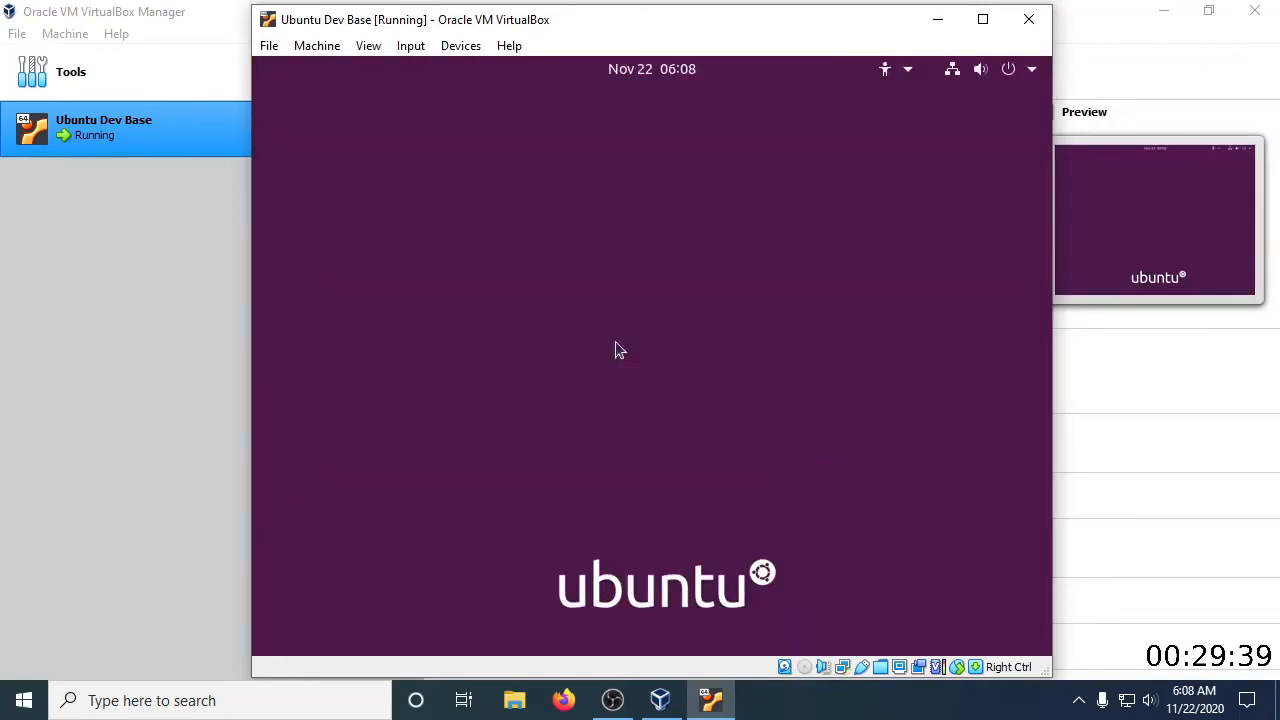
pyautogui.write('●●●')
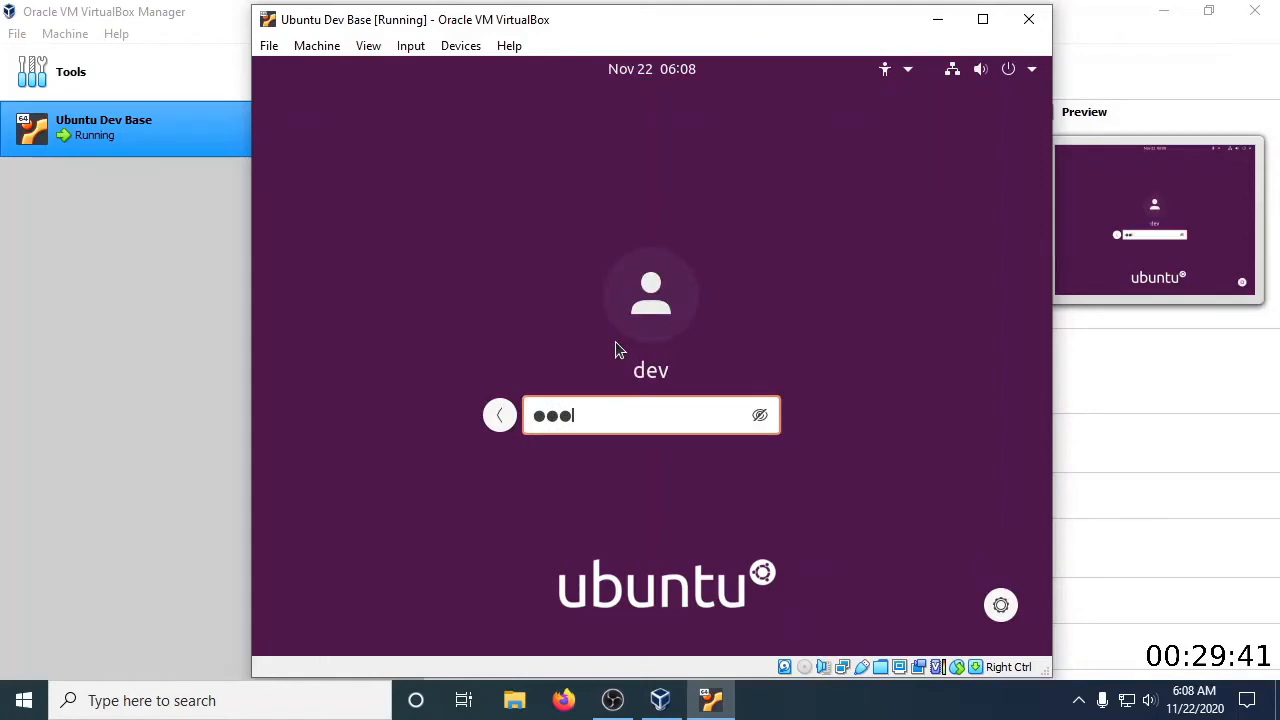
pyautogui.press('Return')
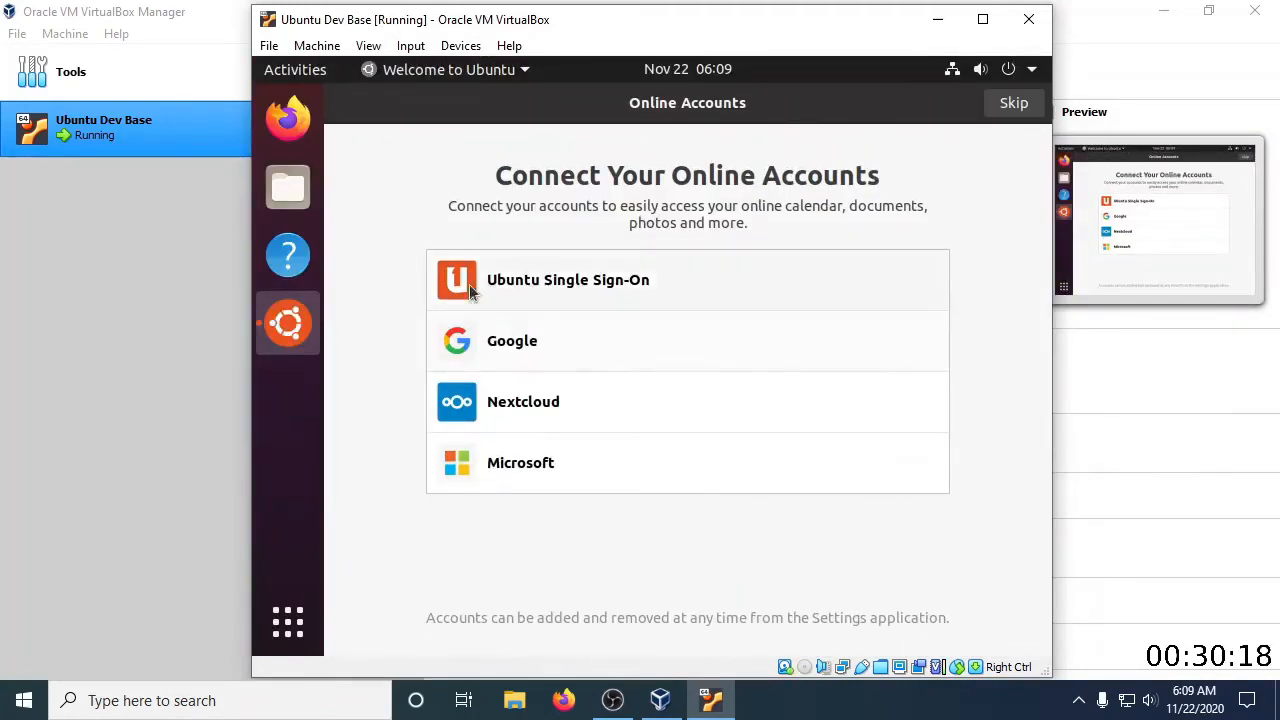
# Finish the Ubuntu welcome setup, skipping online accounts and Livepatch and choosing not to send system info
pyautogui.click(1012, 104)
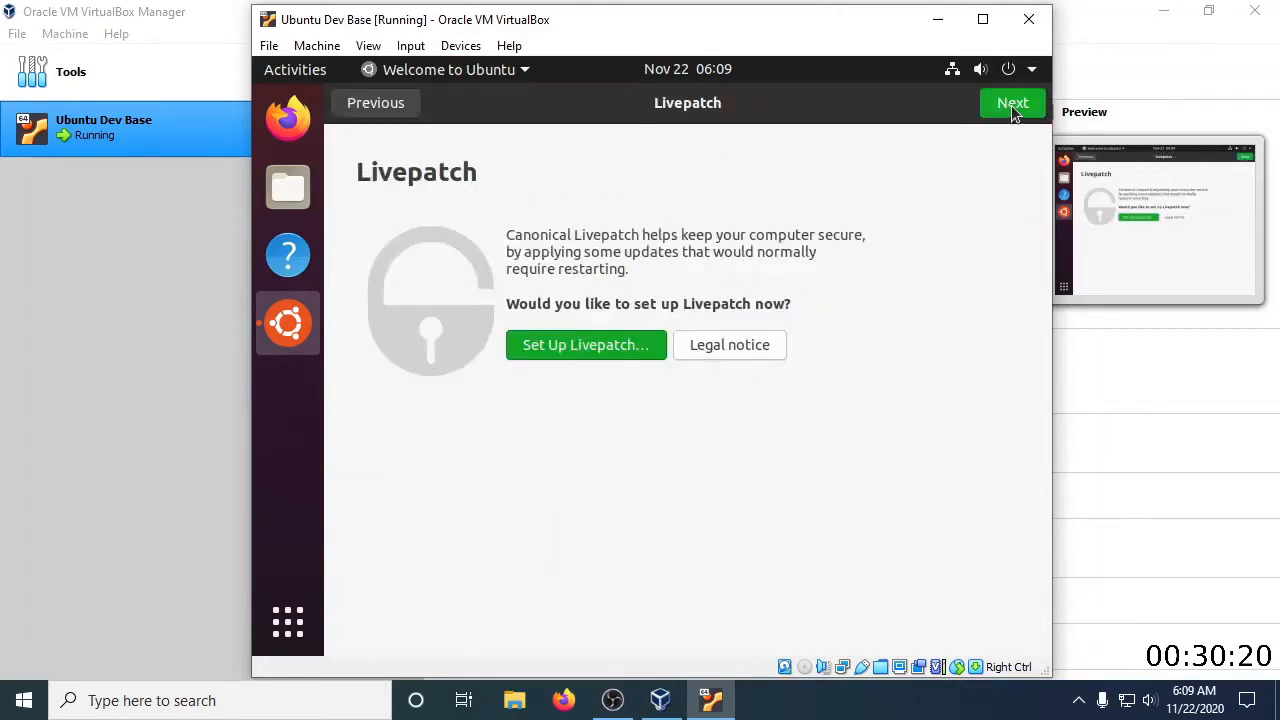
pyautogui.click(1012, 104)
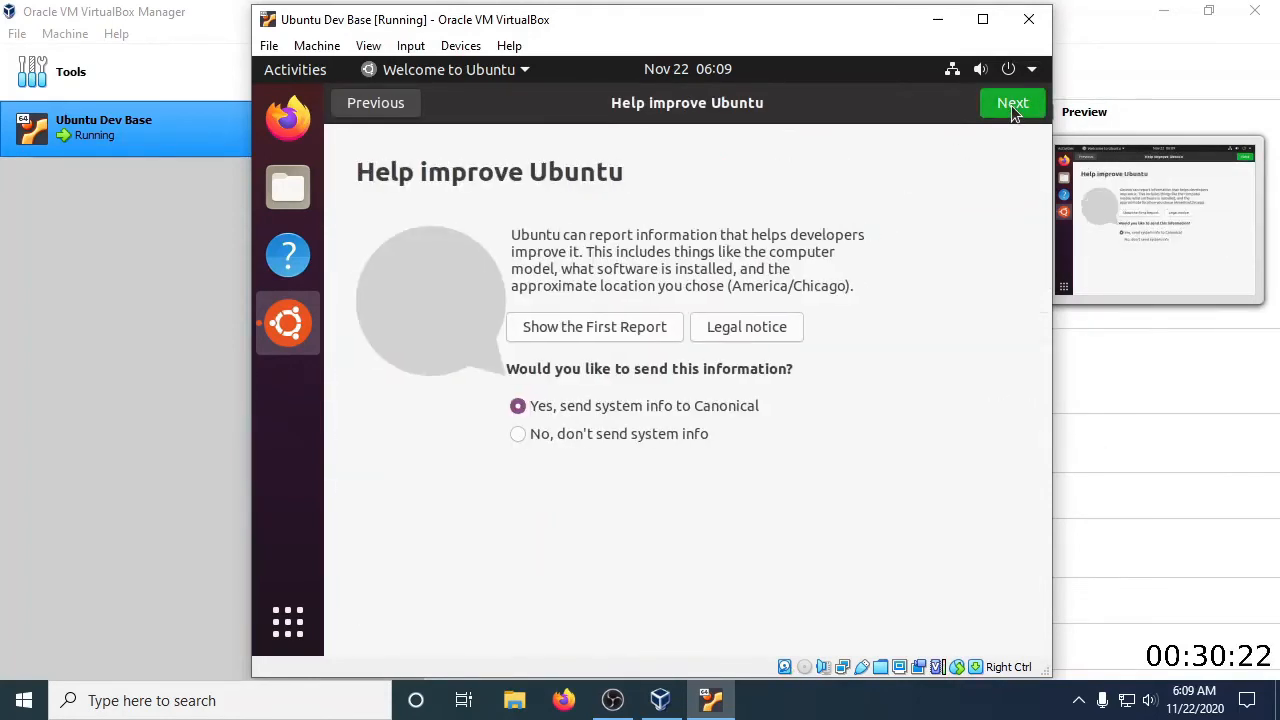
pyautogui.click(587, 438)
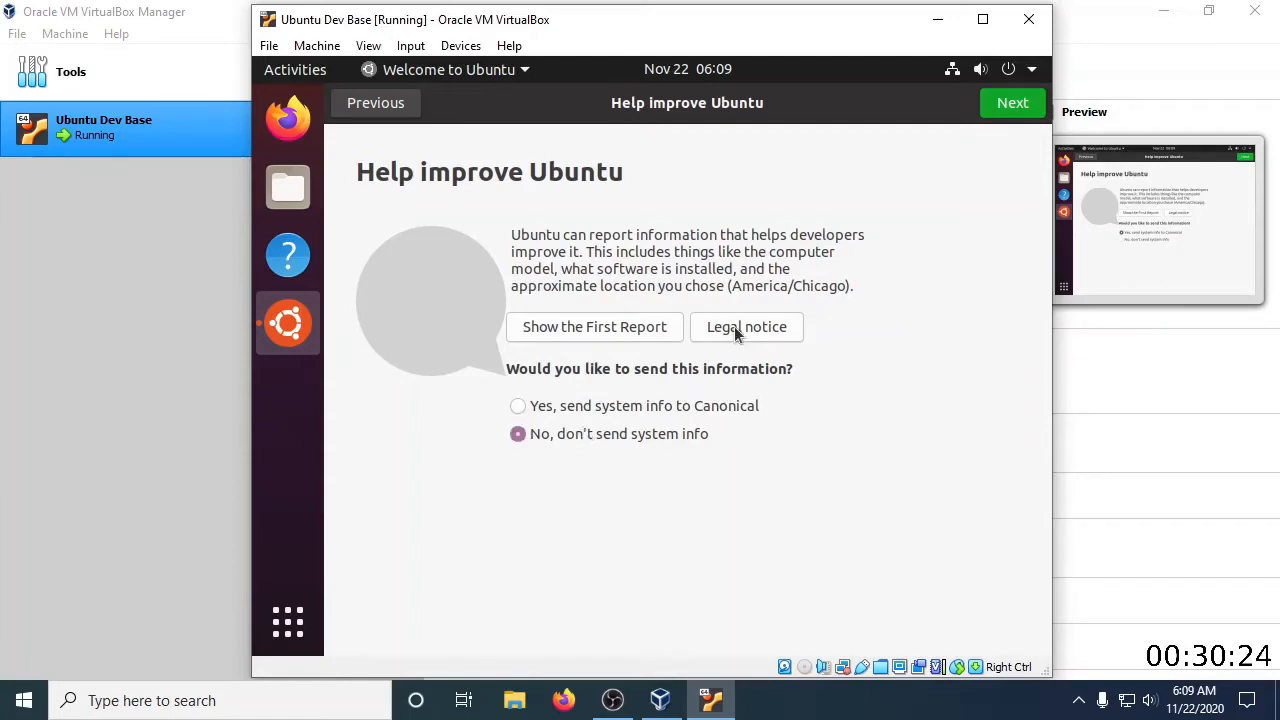
pyautogui.click(1010, 104)
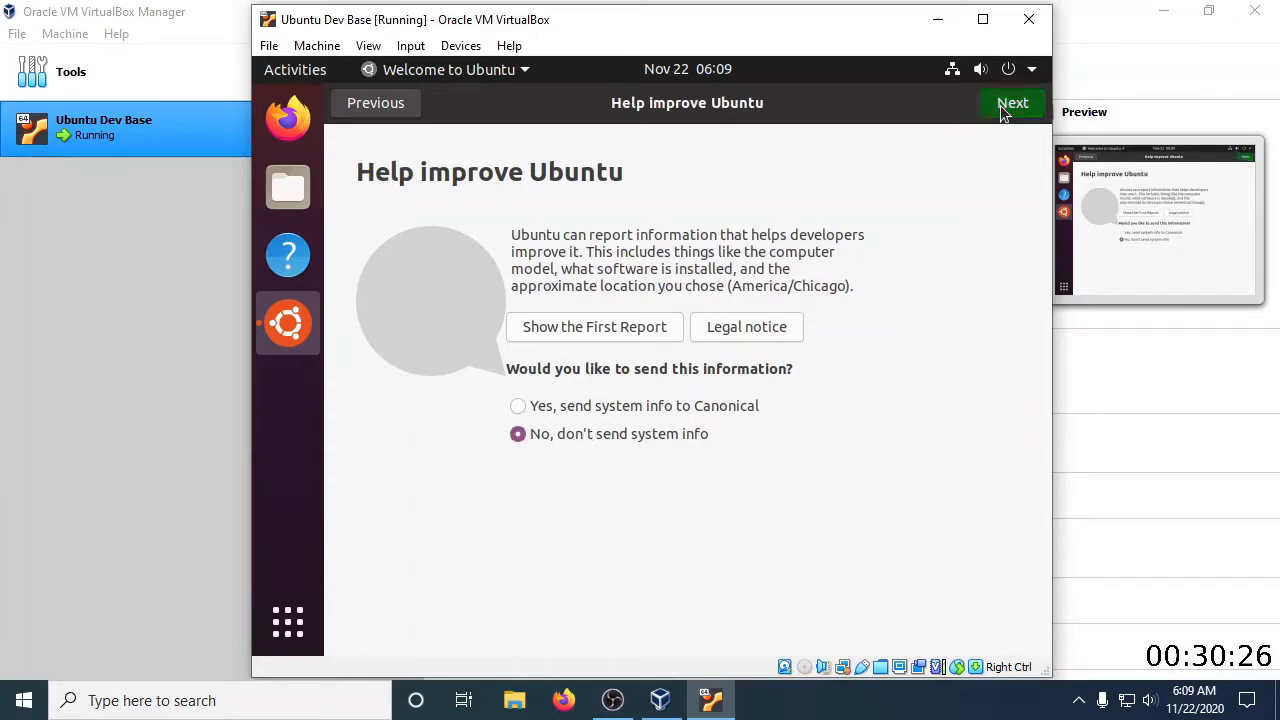
pyautogui.click(1006, 106)
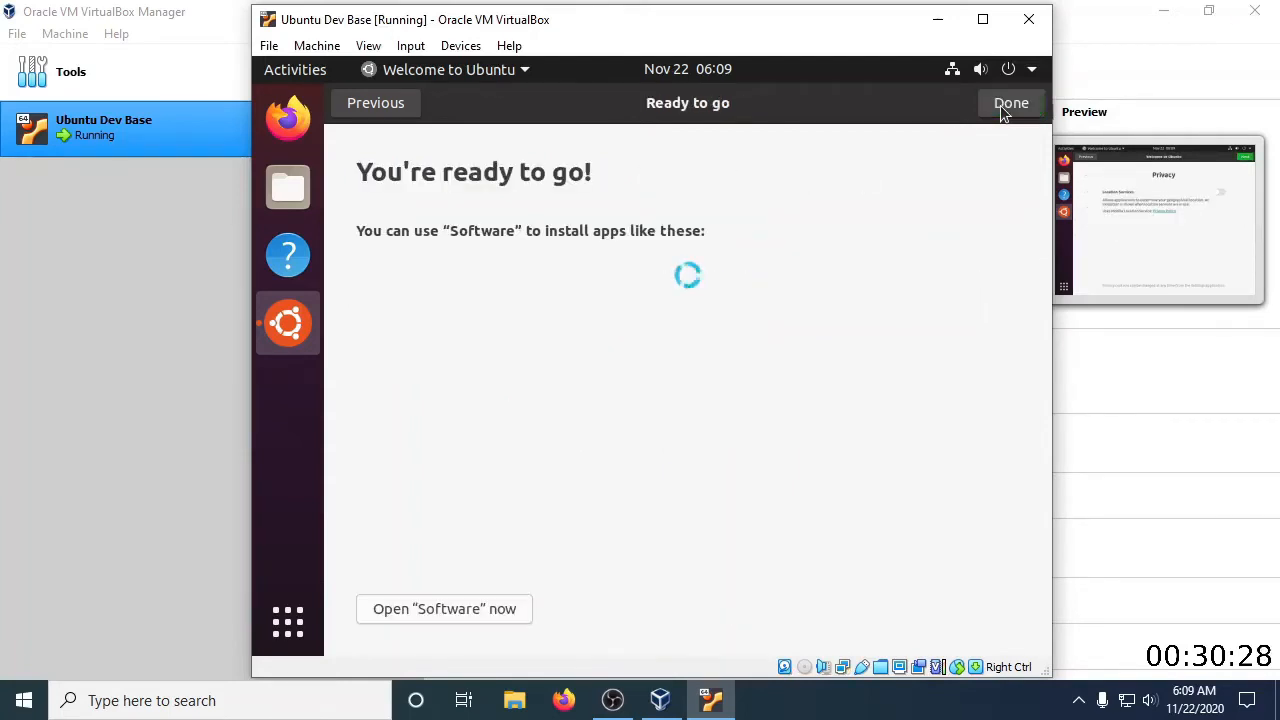
pyautogui.click(1013, 106)
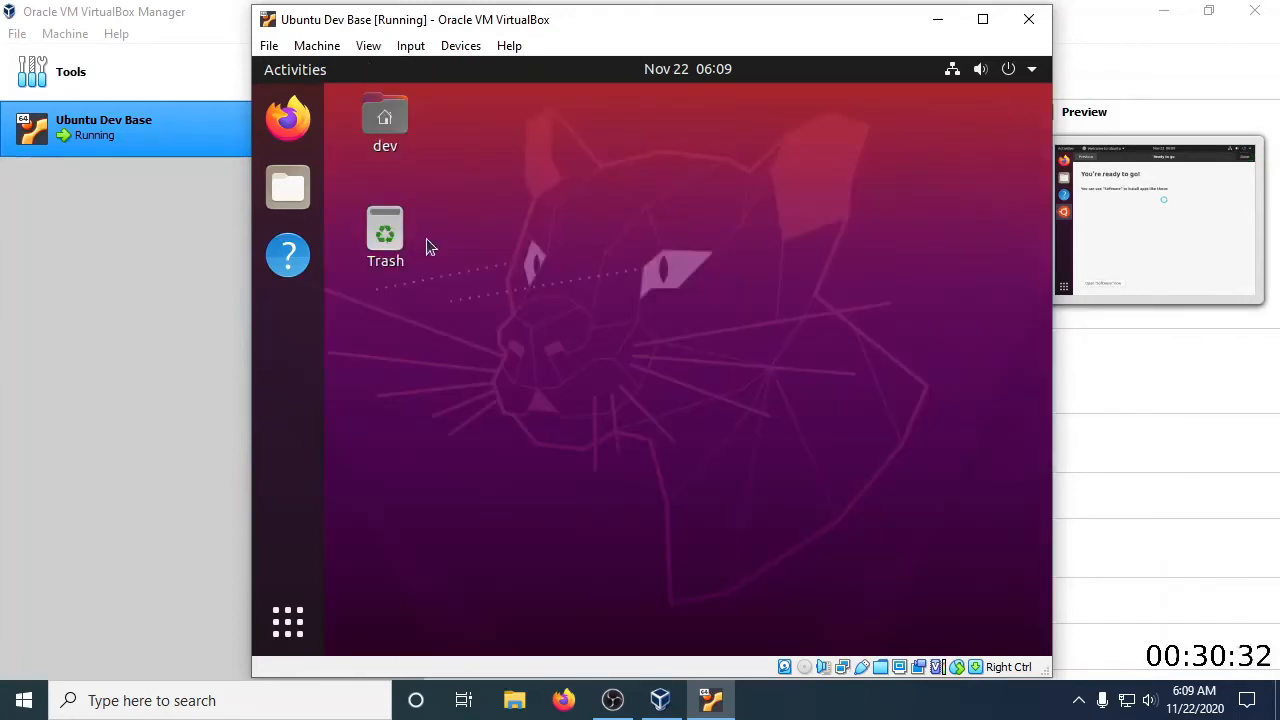
# Remove Help from the dock favorites, then open Terminal and add it to the favorites
pyautogui.rightClick(288, 255)
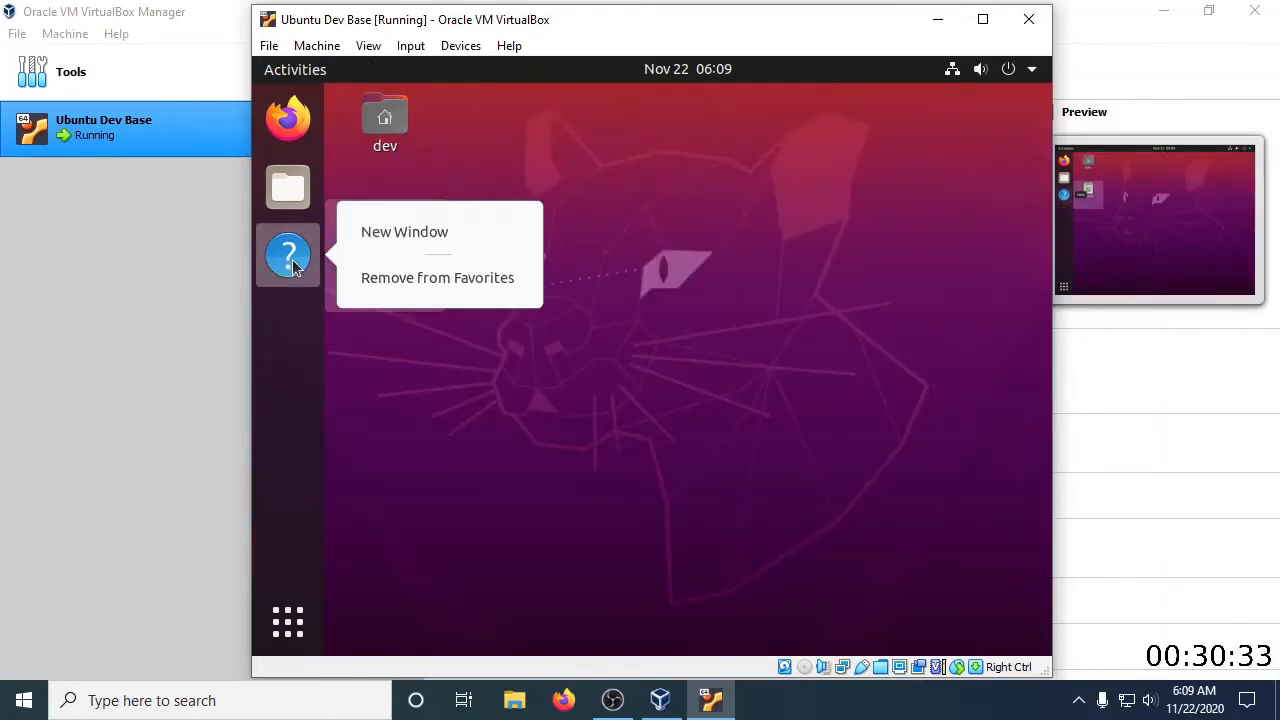
pyautogui.click(365, 279)
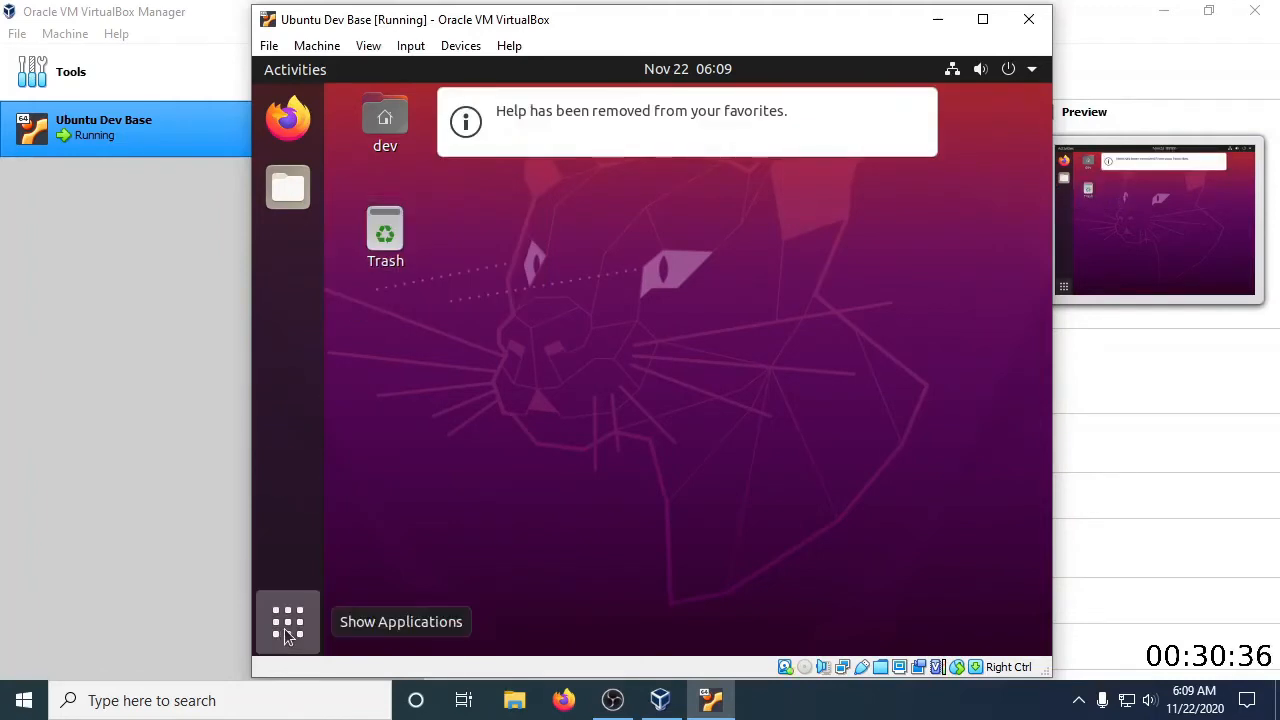
pyautogui.click(287, 627)
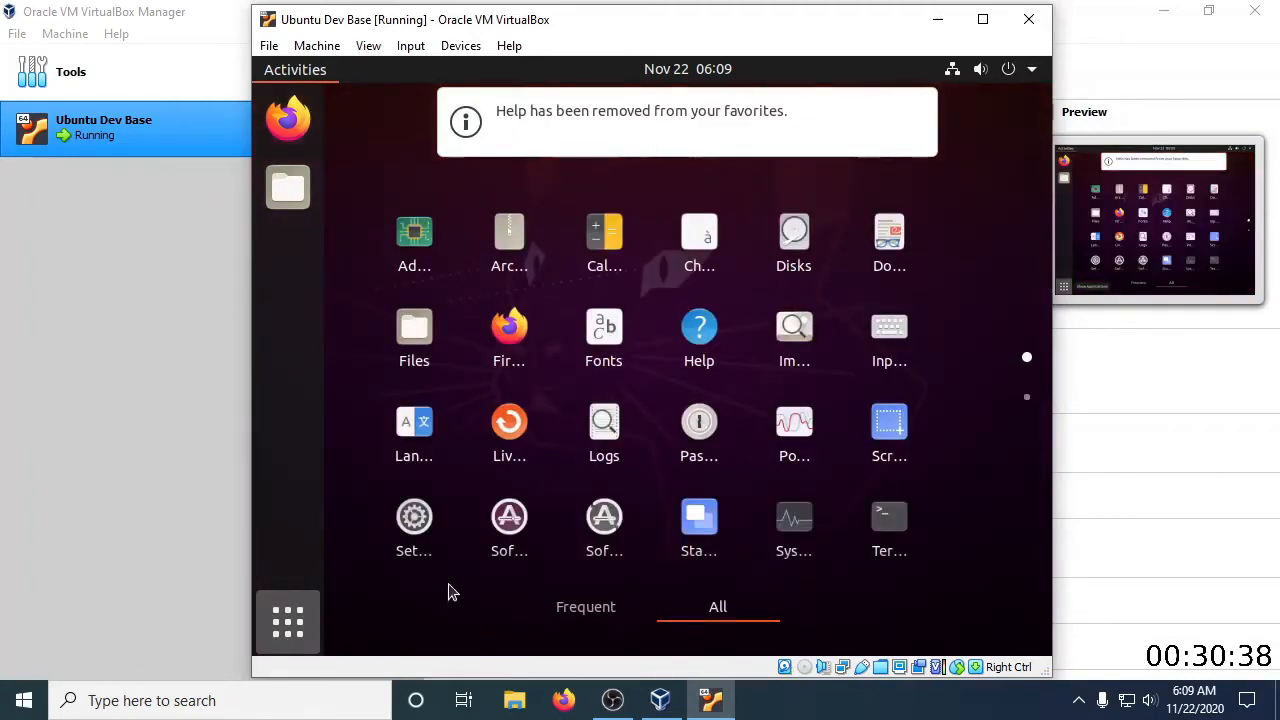
pyautogui.click(889, 522)
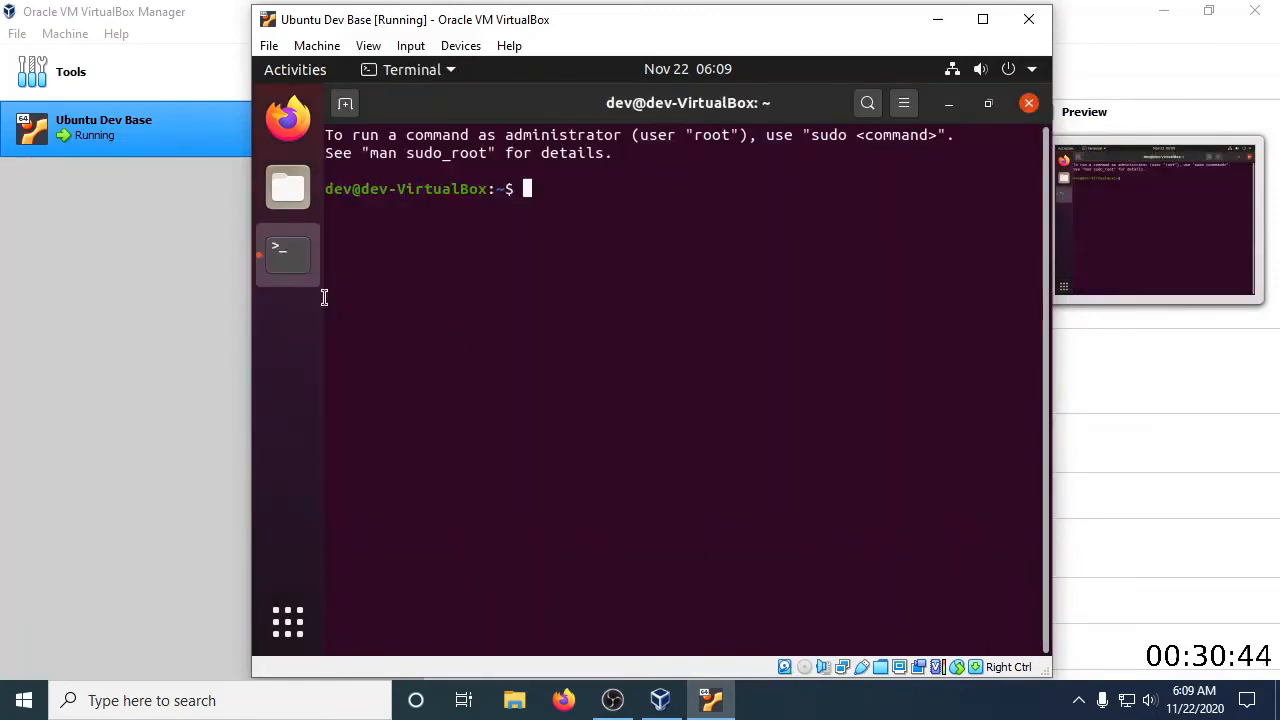
pyautogui.rightClick(279, 254)
pyautogui.click(383, 293)
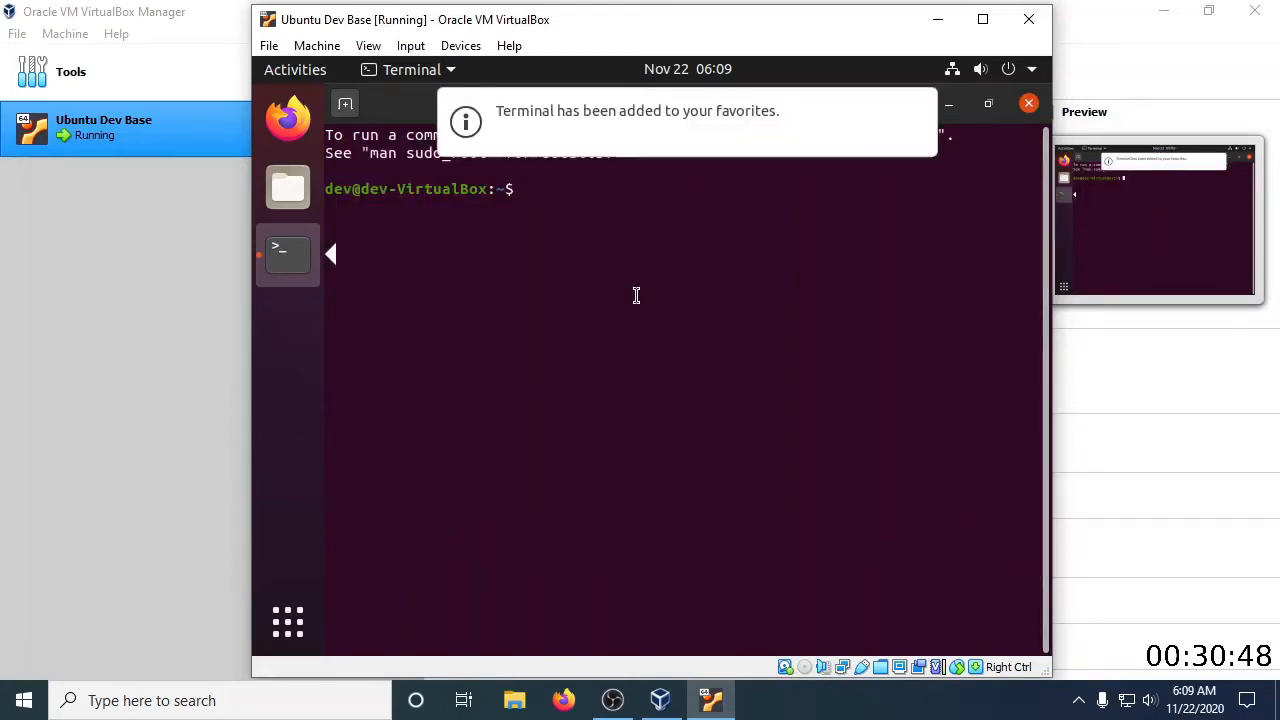
# Refresh the package lists with "sudo apt update", authenticating with the account password
pyautogui.write('sudo apt update')
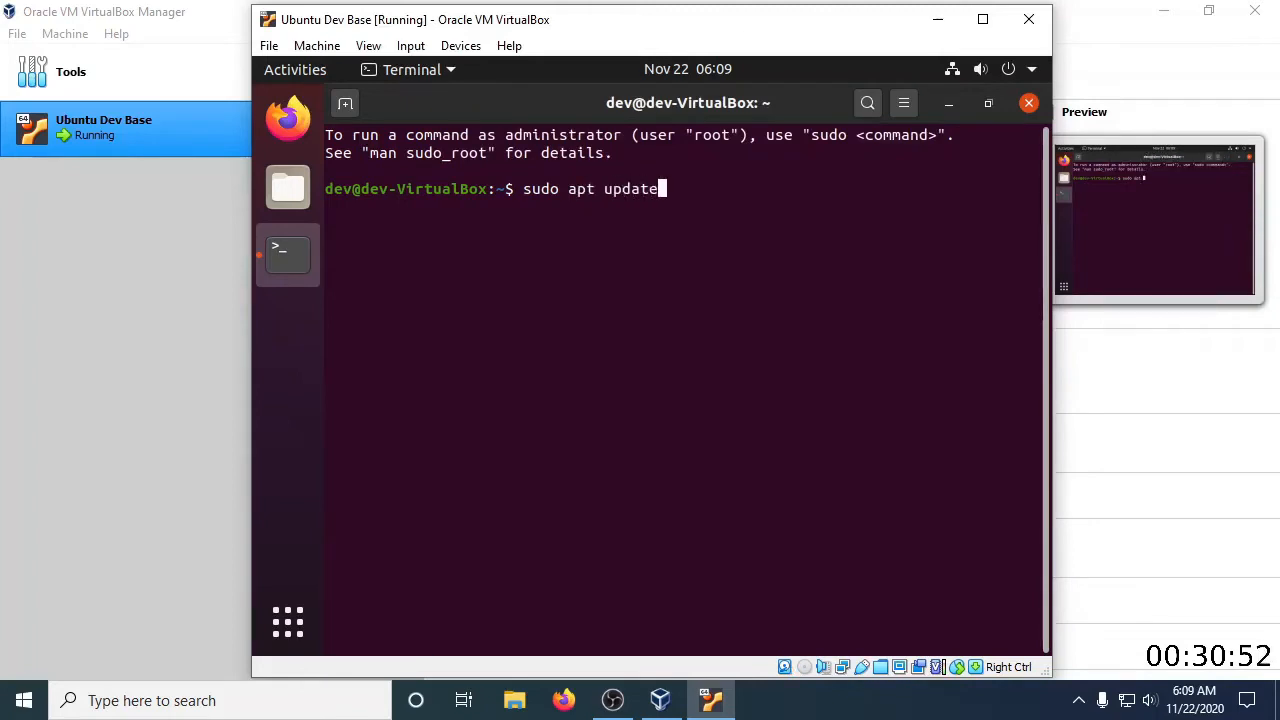
pyautogui.press('Return')
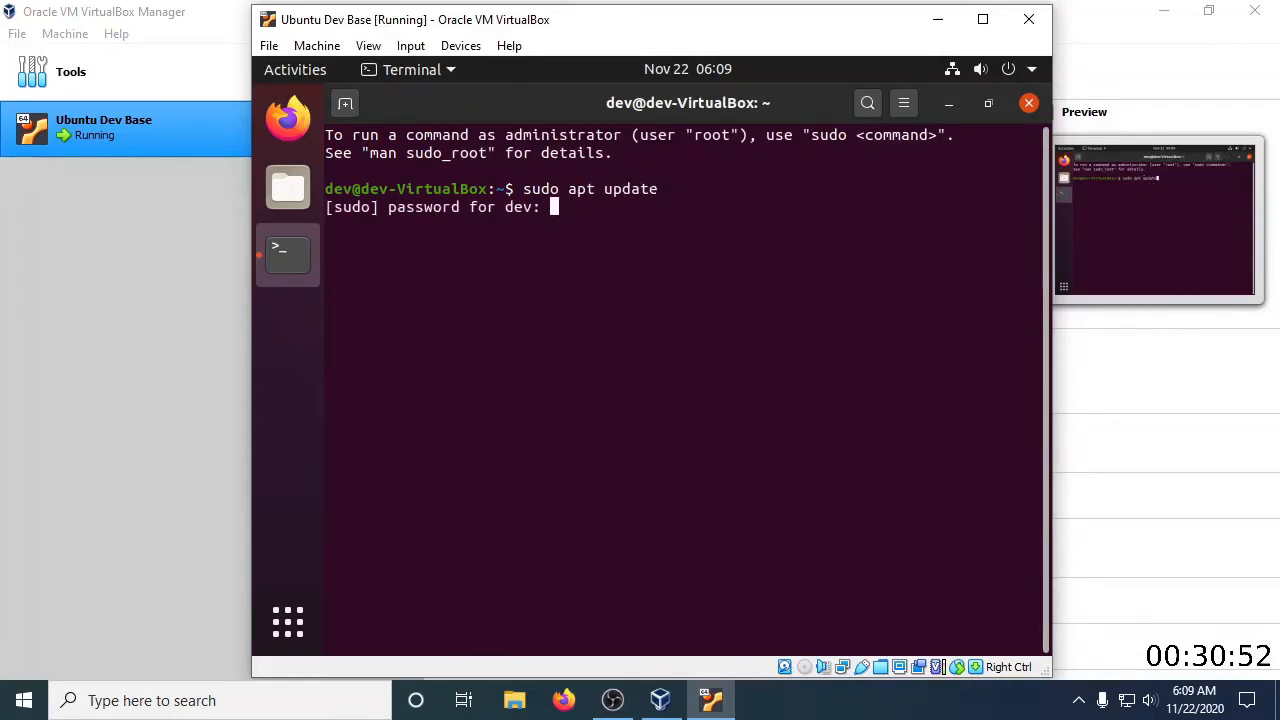
pyautogui.press('Return')
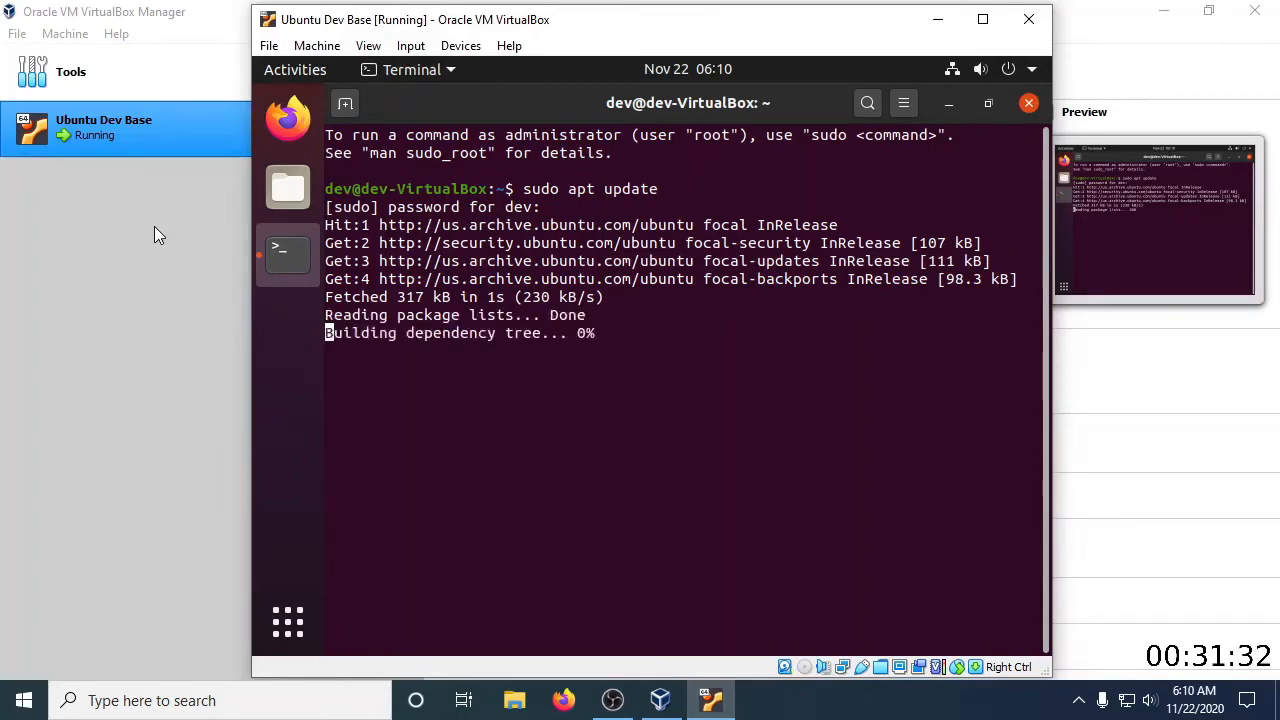
# Upgrade the installed packages with "sudo apt upgrade" and agree to continue
pyautogui.write('sudo apt upgrade')
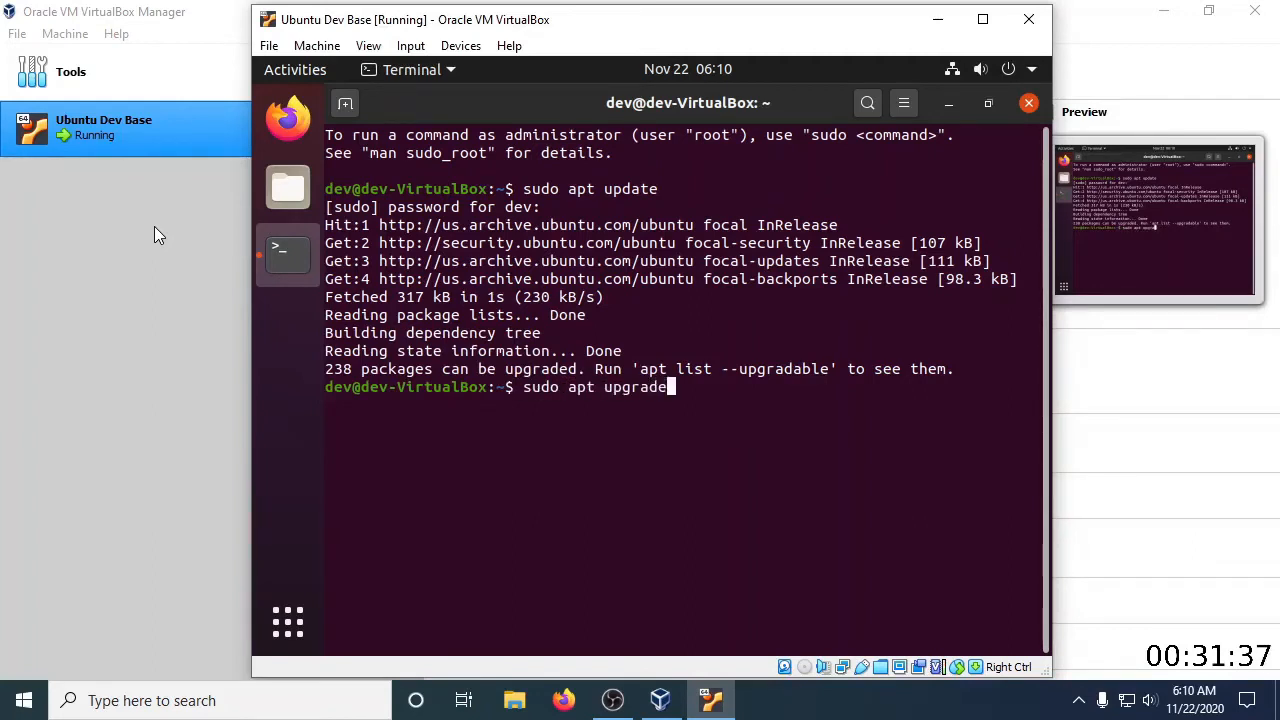
pyautogui.press('Return')
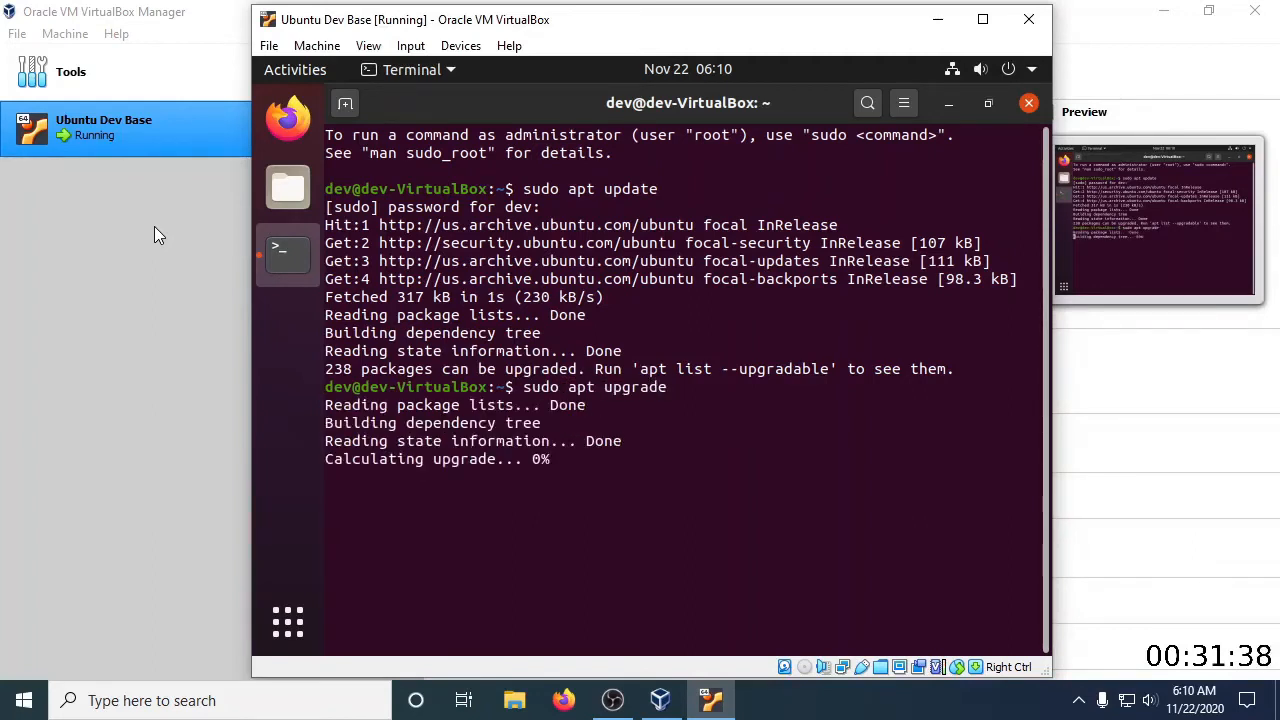
pyautogui.write('y')
pyautogui.press('Return')
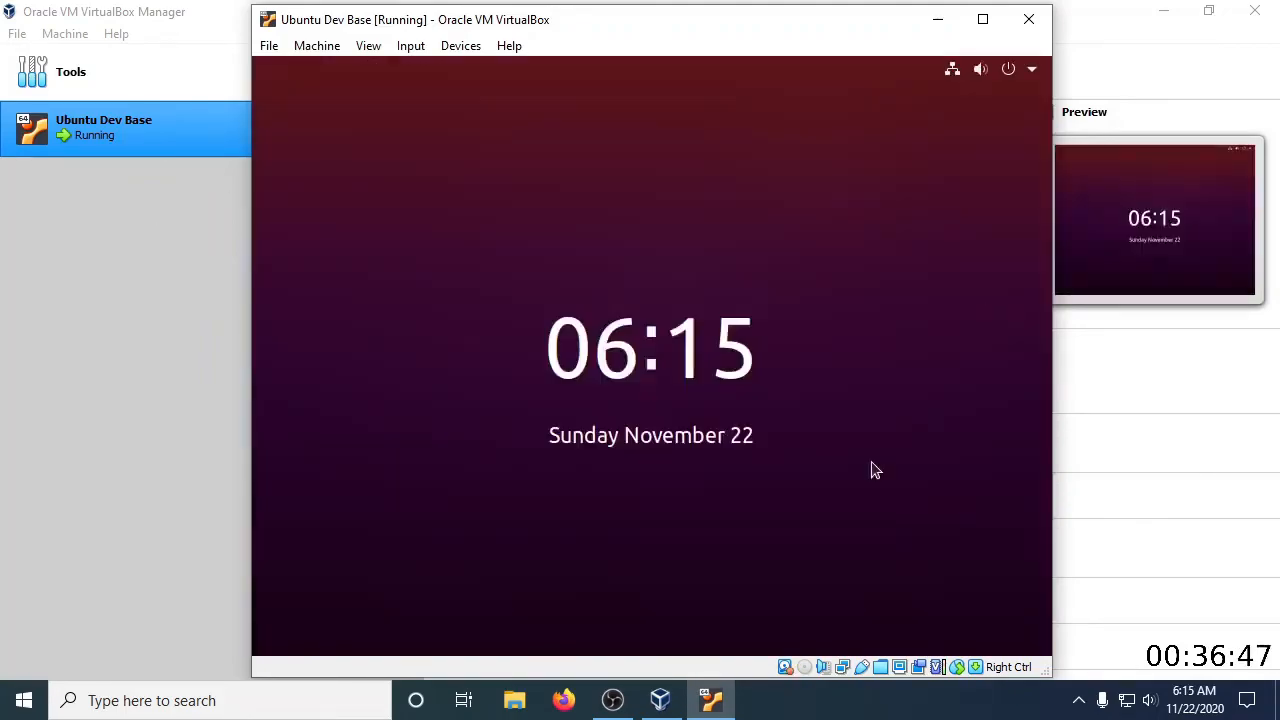
# Unlock the Ubuntu session with the account password each time it locks during the package upgrade
pyautogui.click(871, 461)
pyautogui.write('dev')
pyautogui.press('Return')
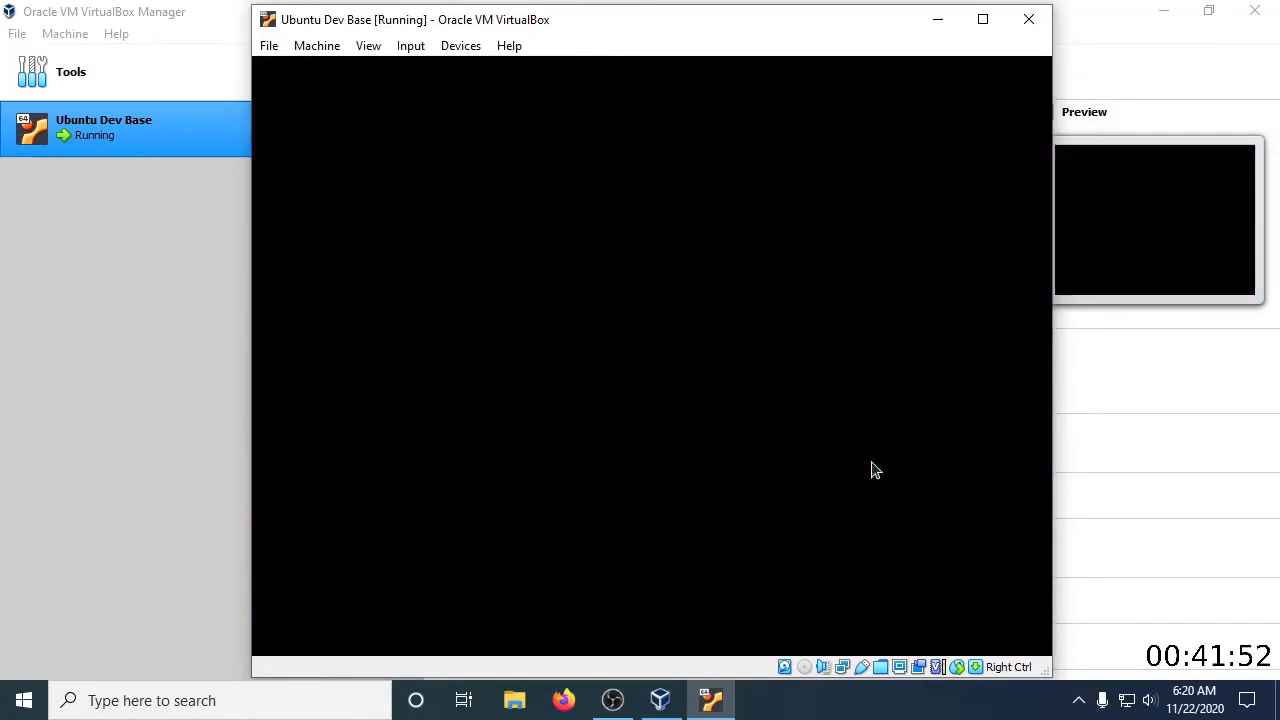
pyautogui.click(546, 466)
pyautogui.write('•••')
pyautogui.press('Return')
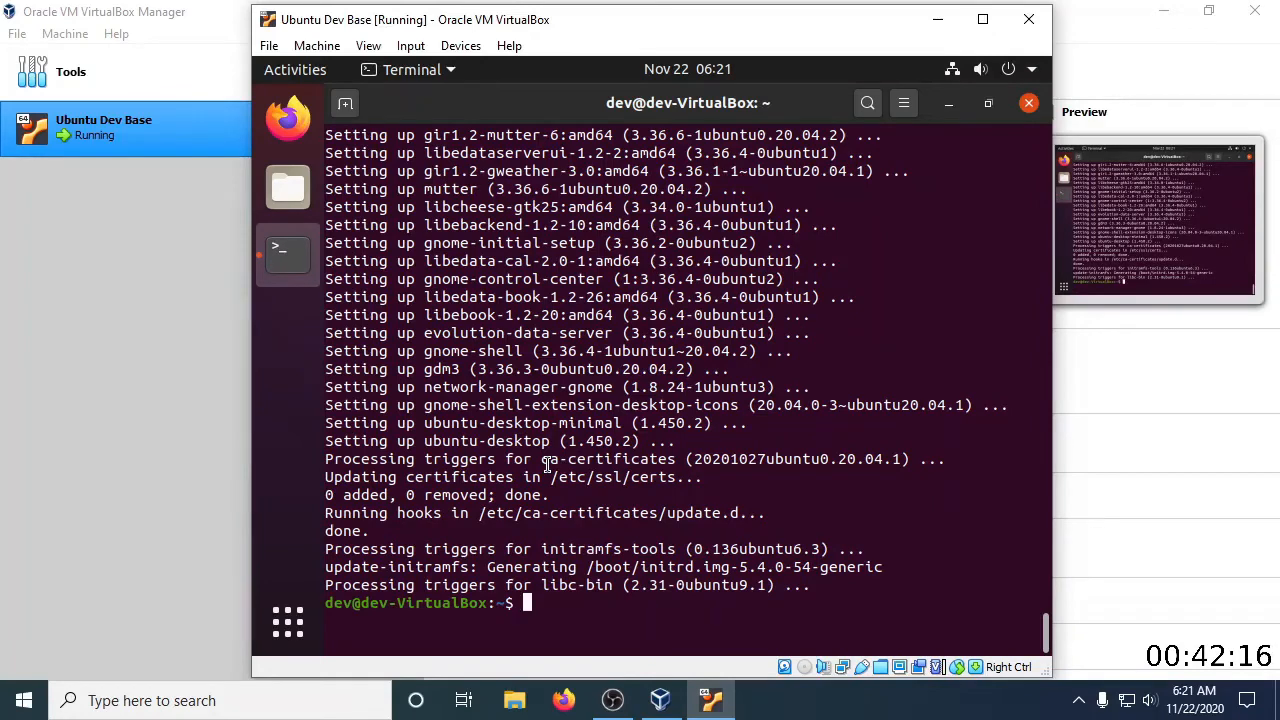
pyautogui.click(1029, 104)
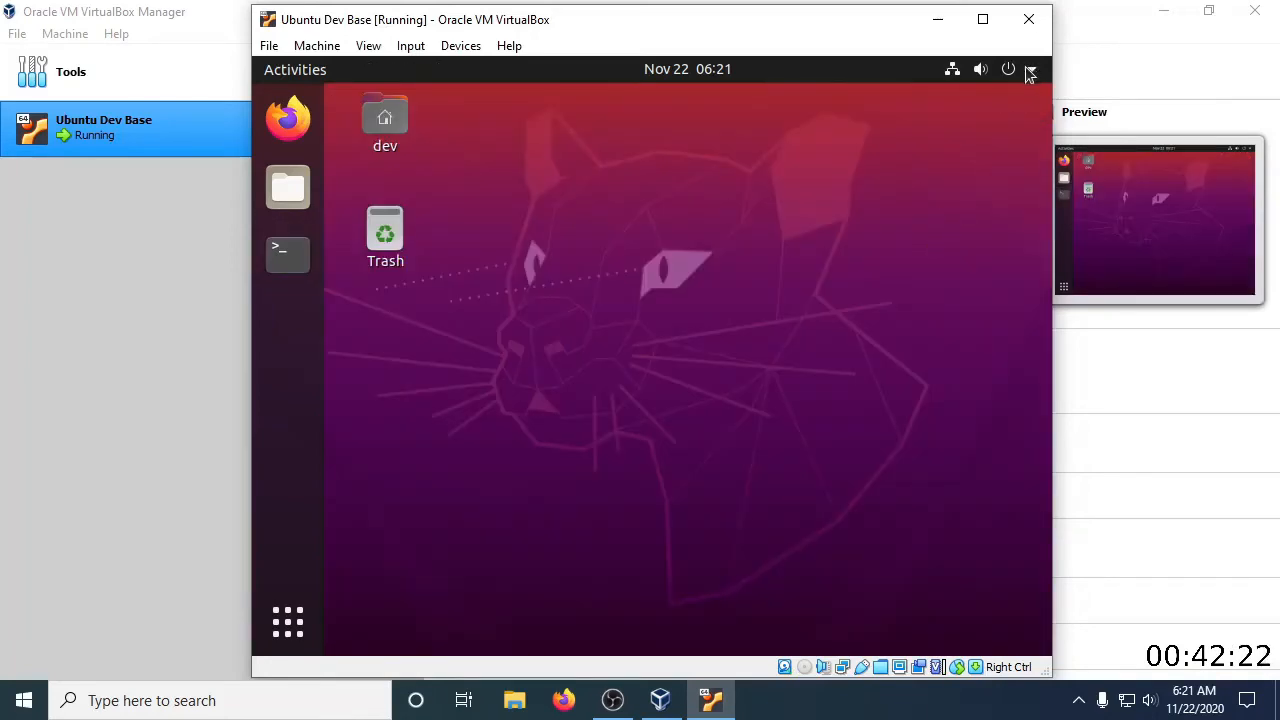
pyautogui.click(1031, 69)
pyautogui.click(910, 286)
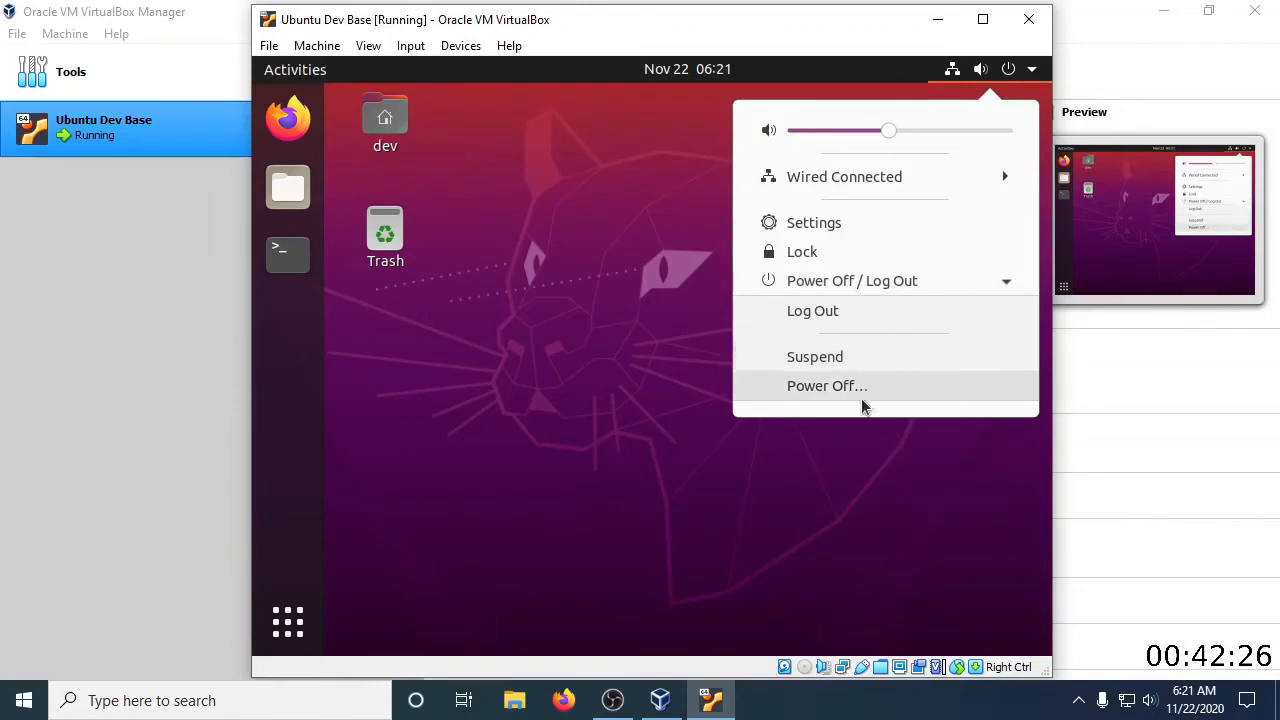
pyautogui.click(505, 432)
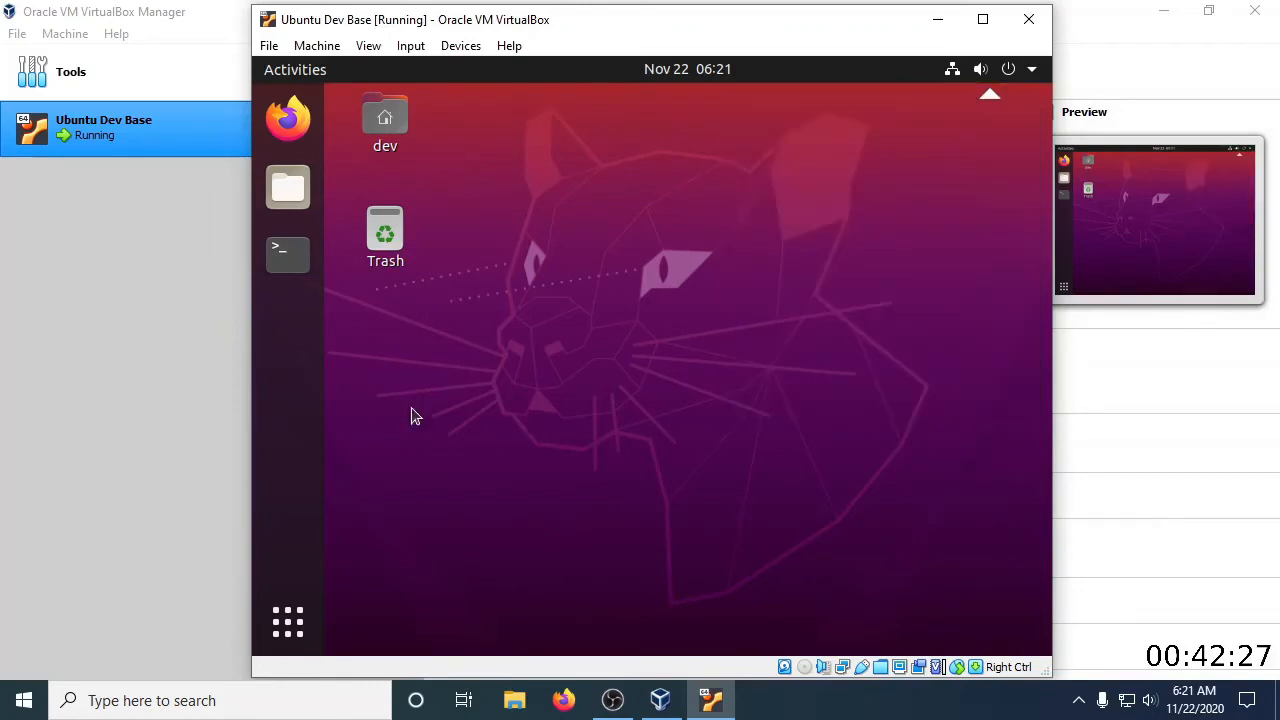
# Install the compiler tools with "sudo apt install build-essential" in a new terminal, entering the account password and accepting the installation
pyautogui.click(285, 256)
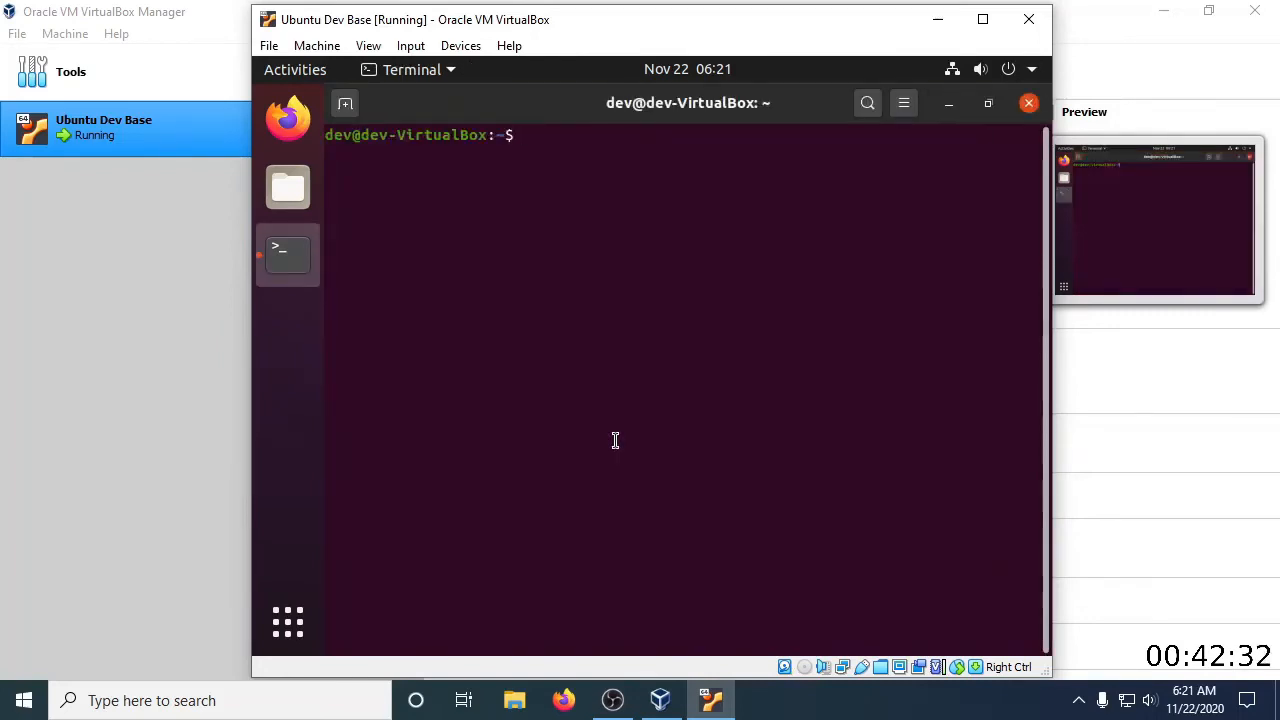
pyautogui.write('sudo apt ')
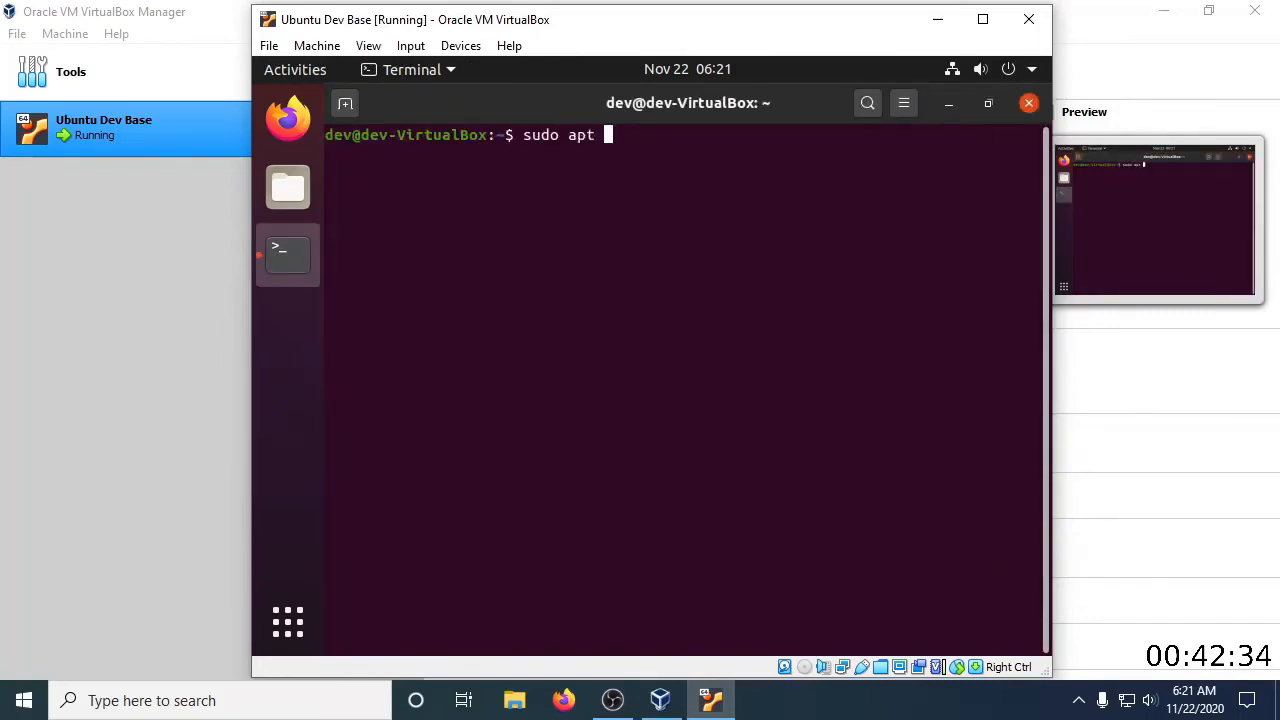
pyautogui.write('install build-e')
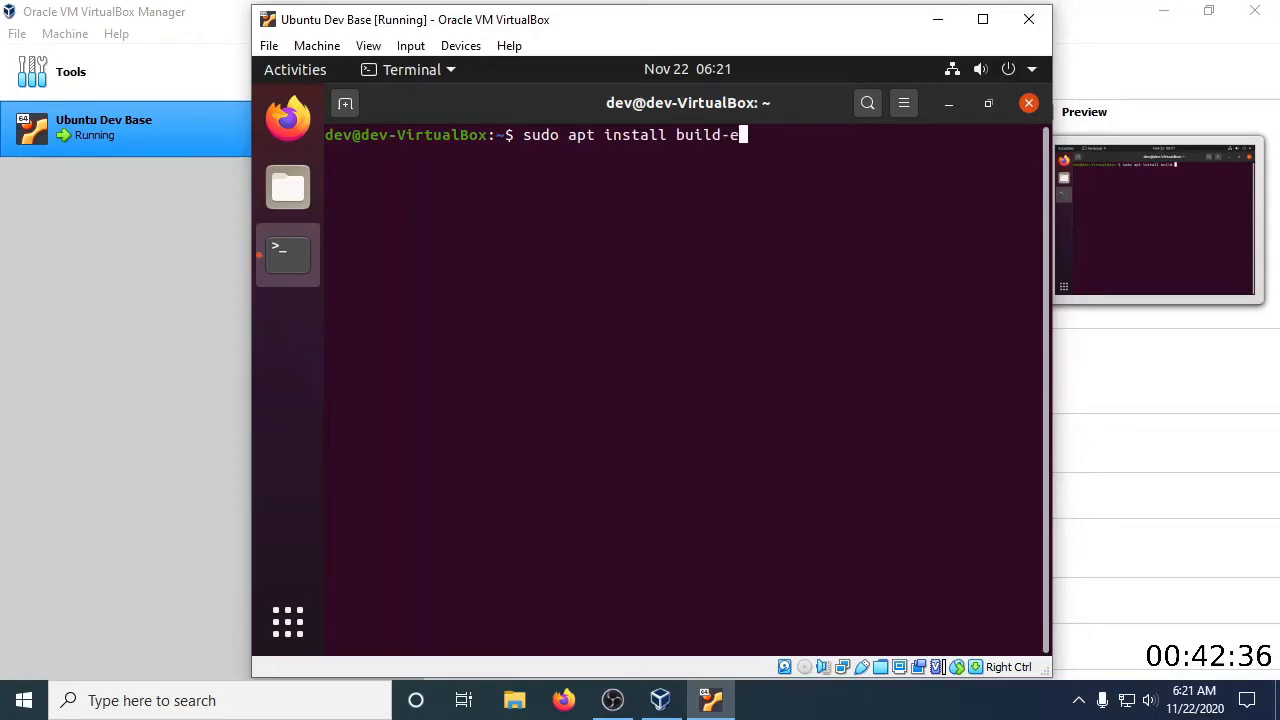
pyautogui.write('ssential')
pyautogui.press('Return')
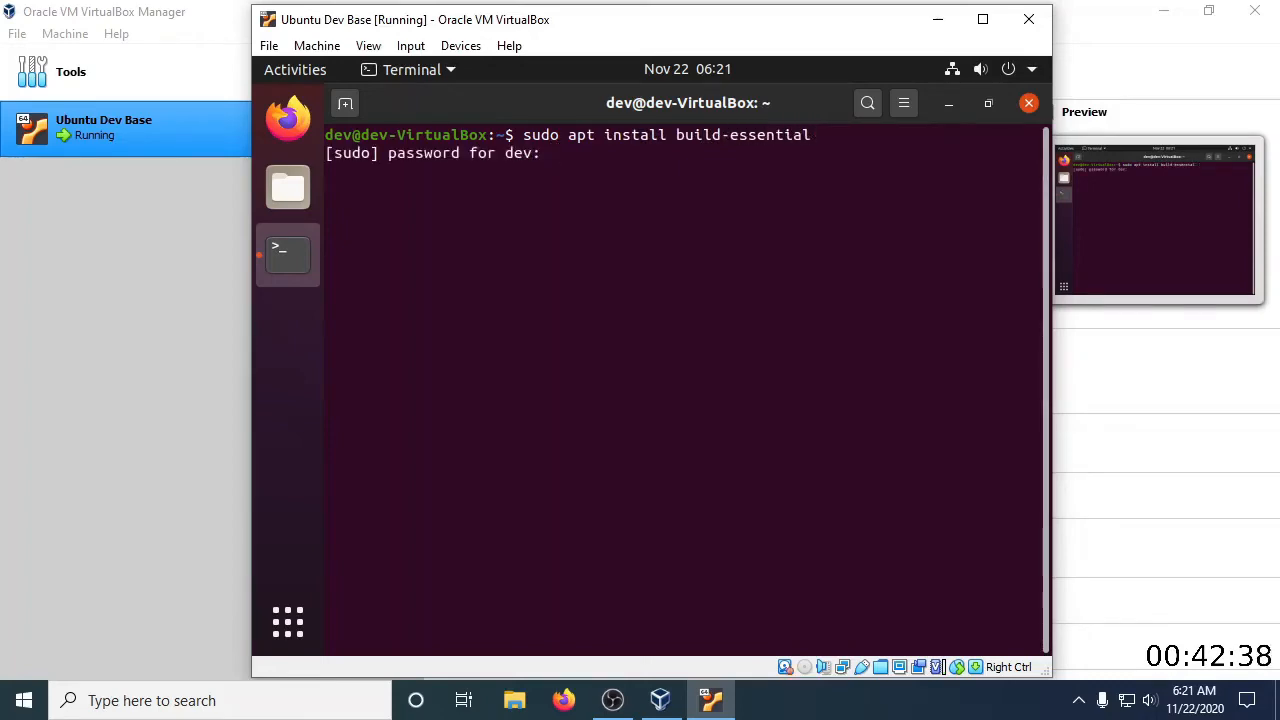
pyautogui.press('Return')
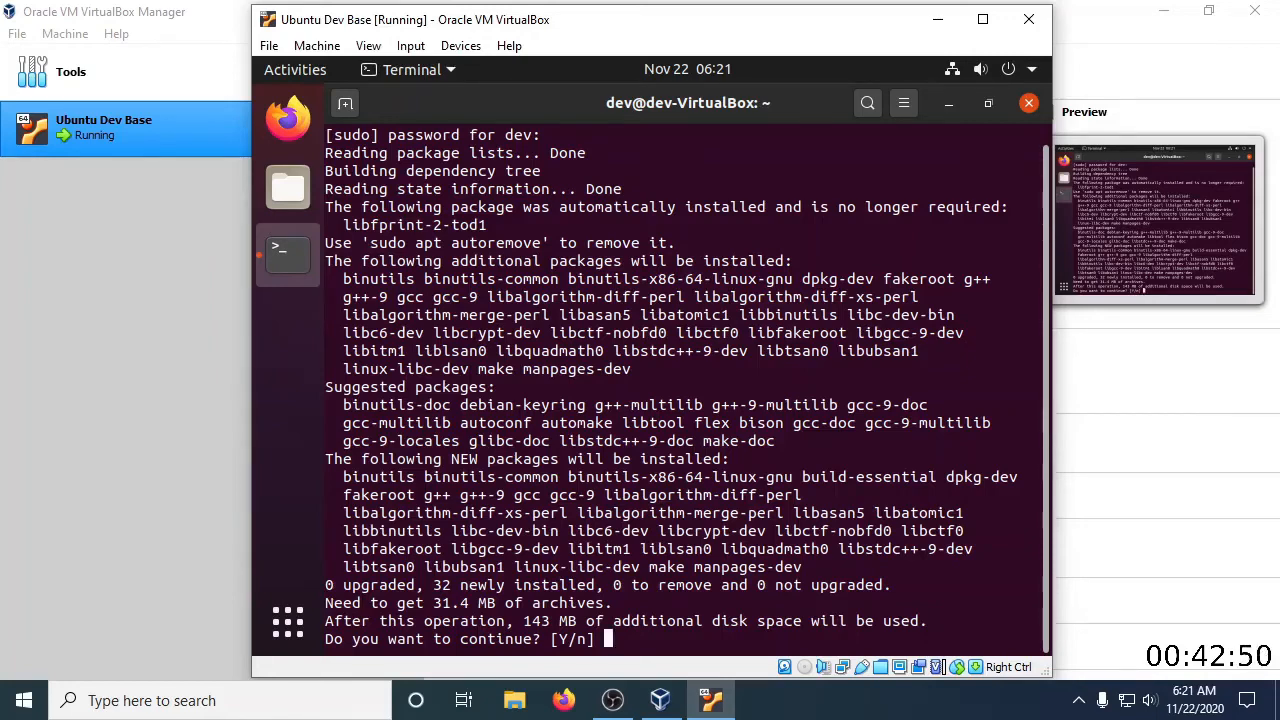
pyautogui.press('Return')
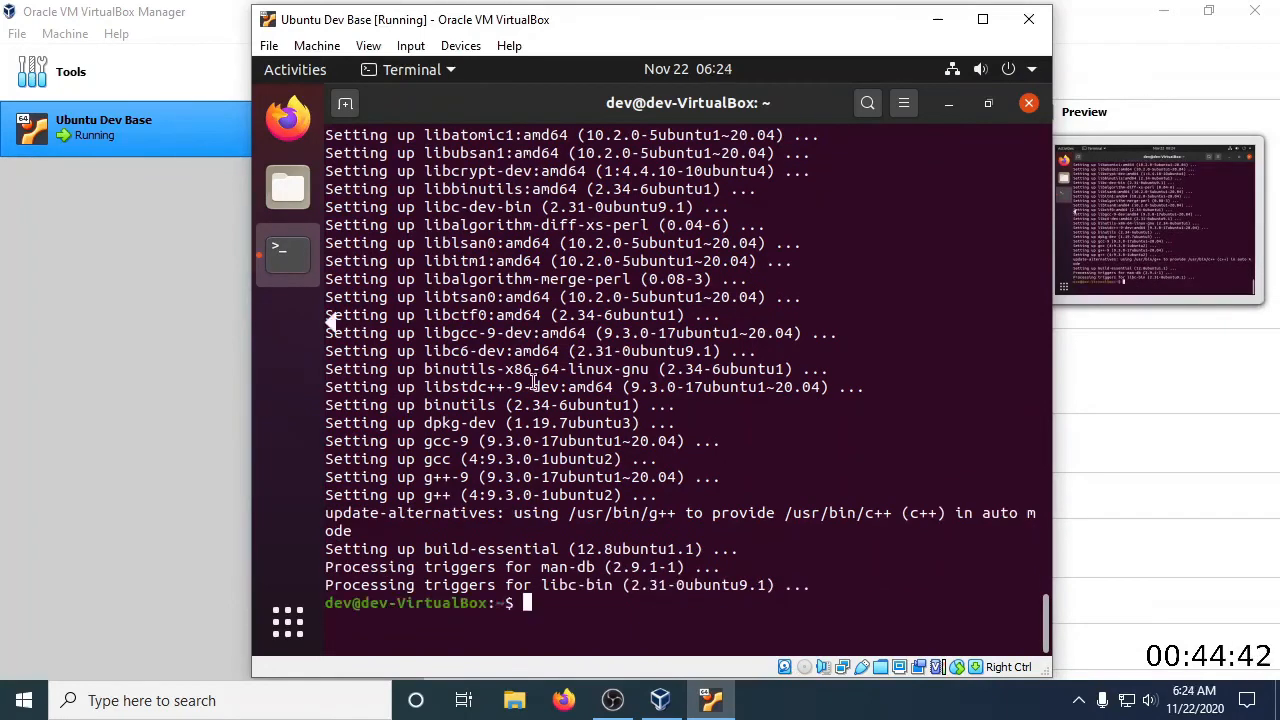
pyautogui.click(288, 187)
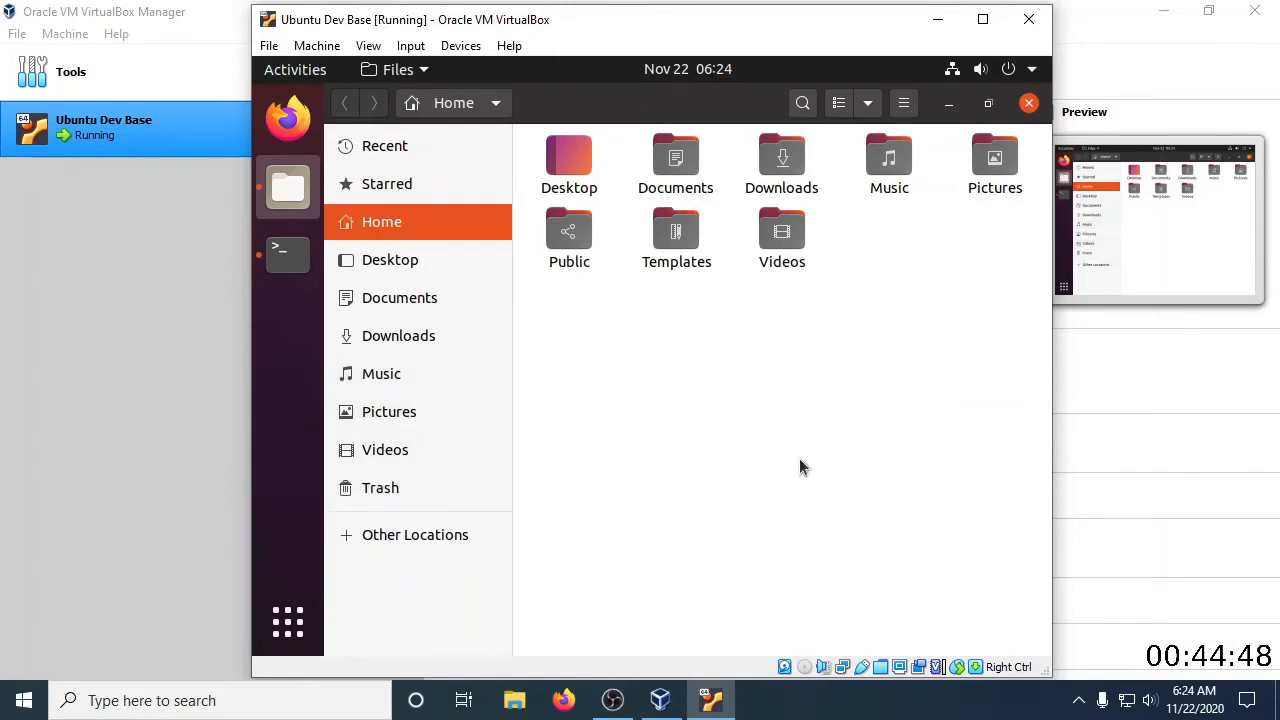
pyautogui.click(1029, 104)
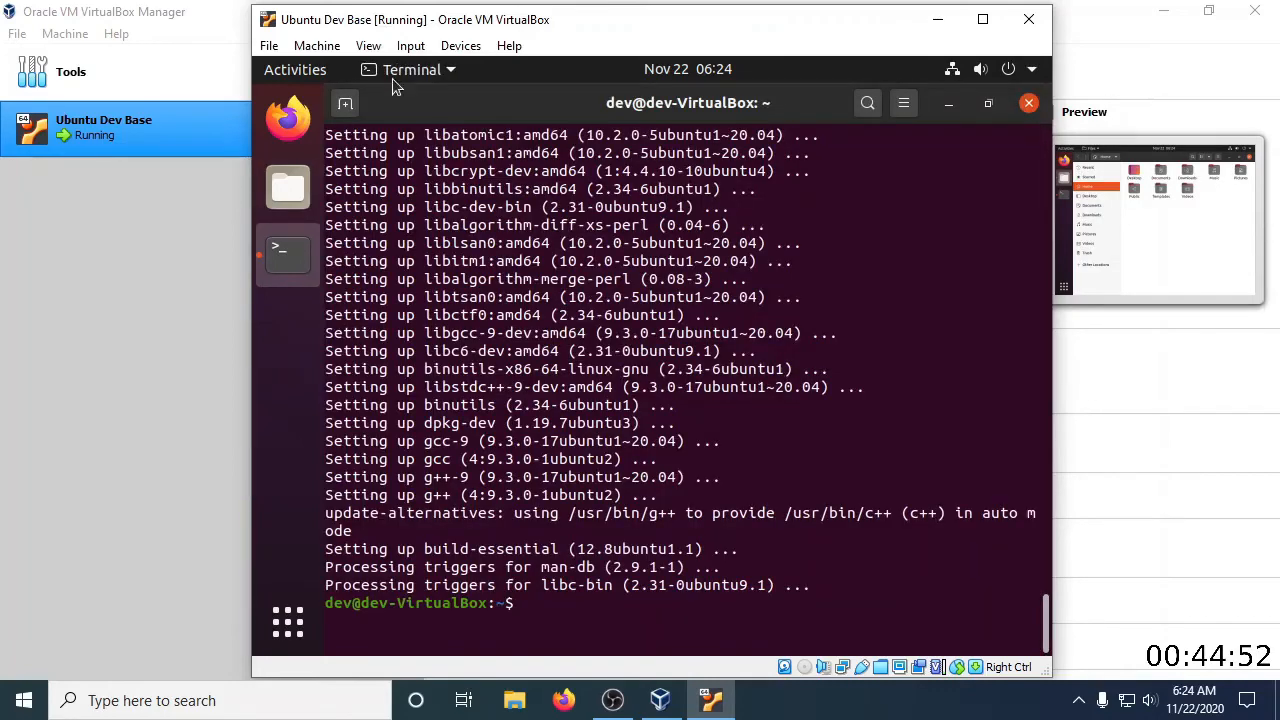
pyautogui.click(360, 48)
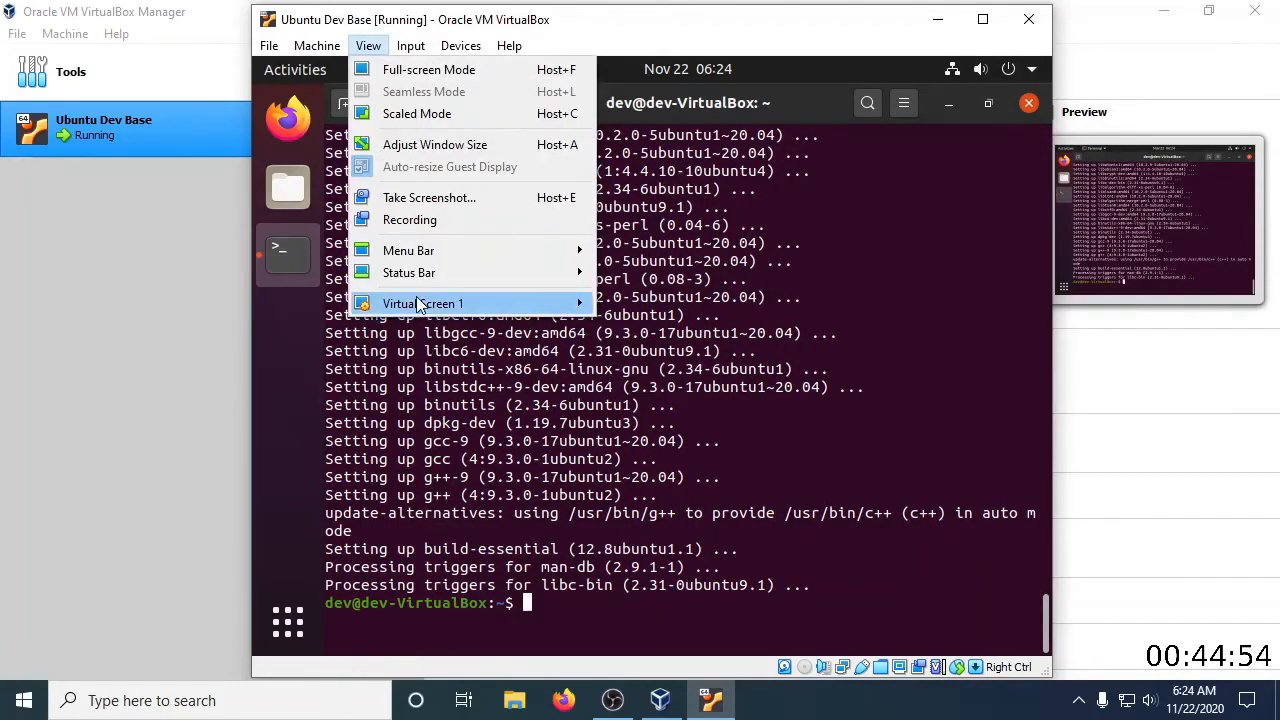
pyautogui.moveTo(516, 308)
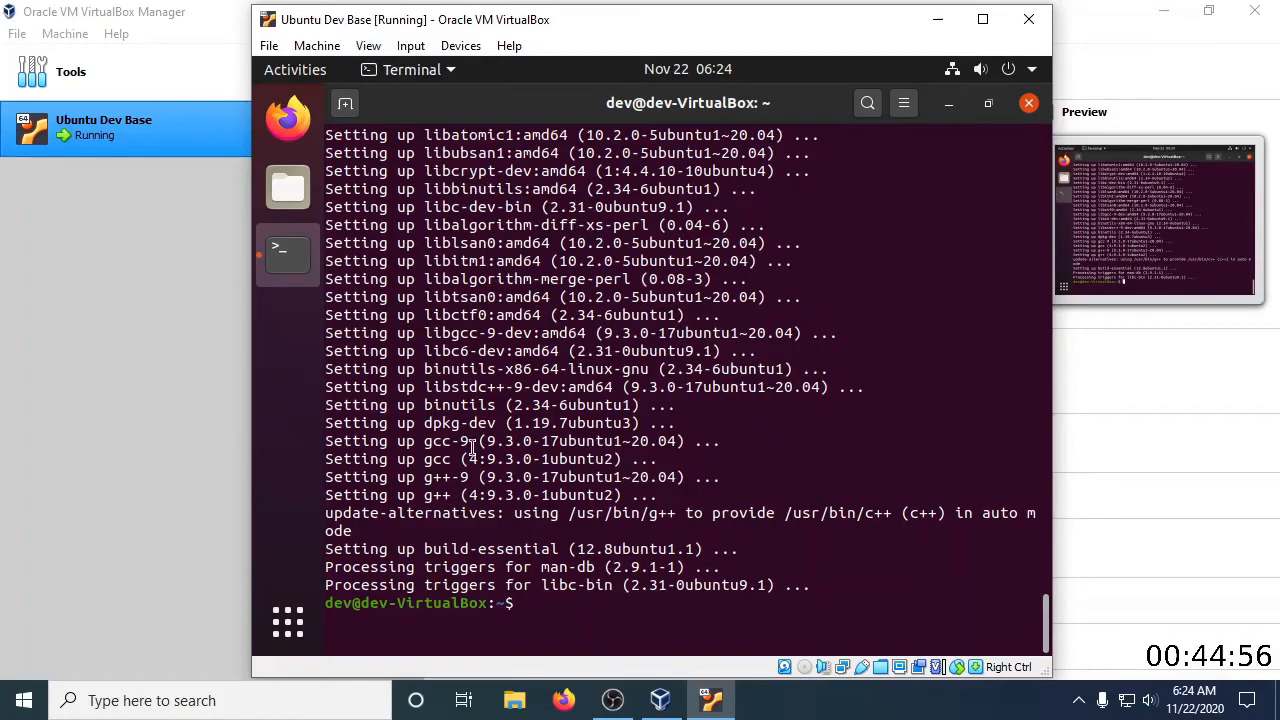
# Insert the VirtualBox Guest Additions disc into the virtual machine and run its installer, authenticating with the account password
pyautogui.click(460, 46)
pyautogui.click(490, 245)
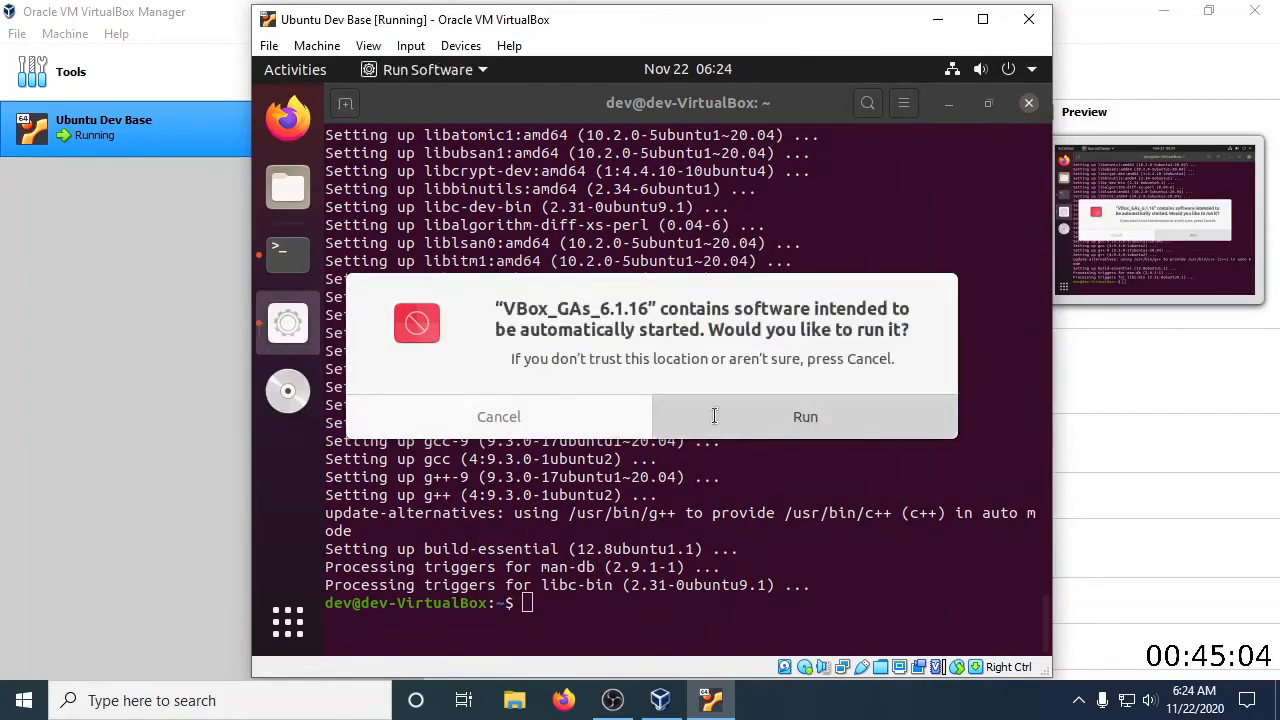
pyautogui.click(708, 414)
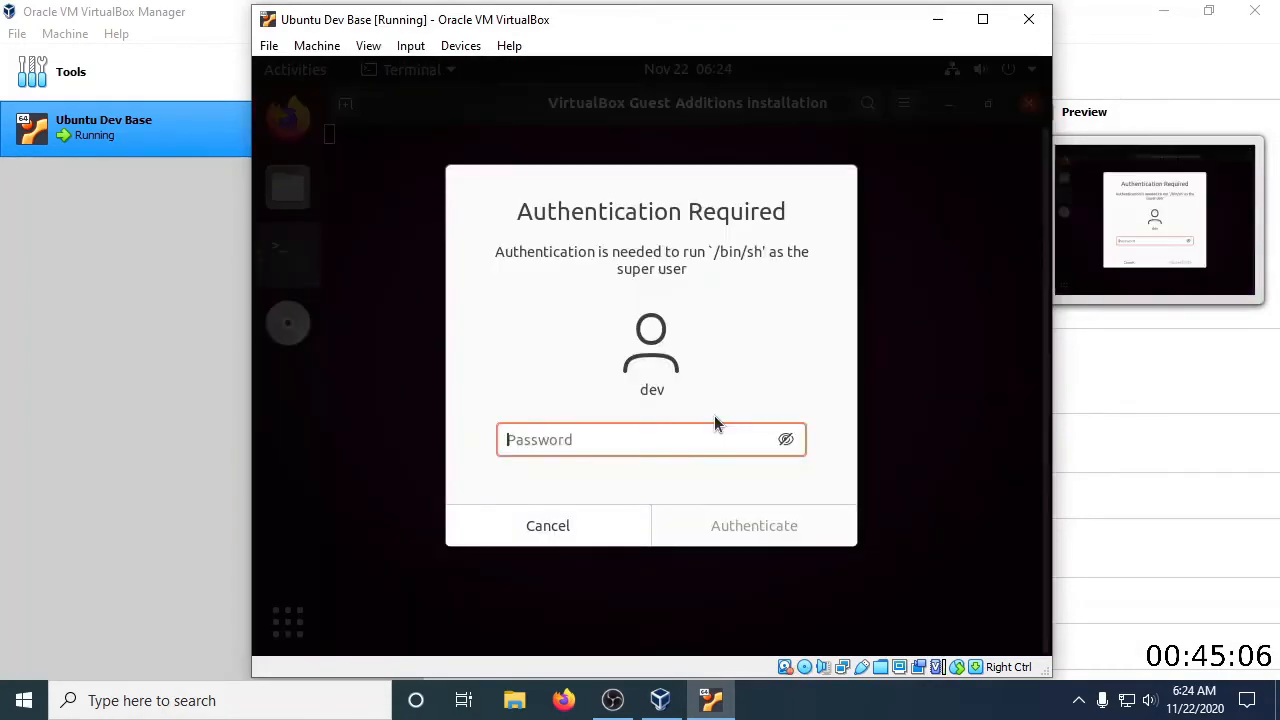
pyautogui.write('dev')
pyautogui.press('Return')
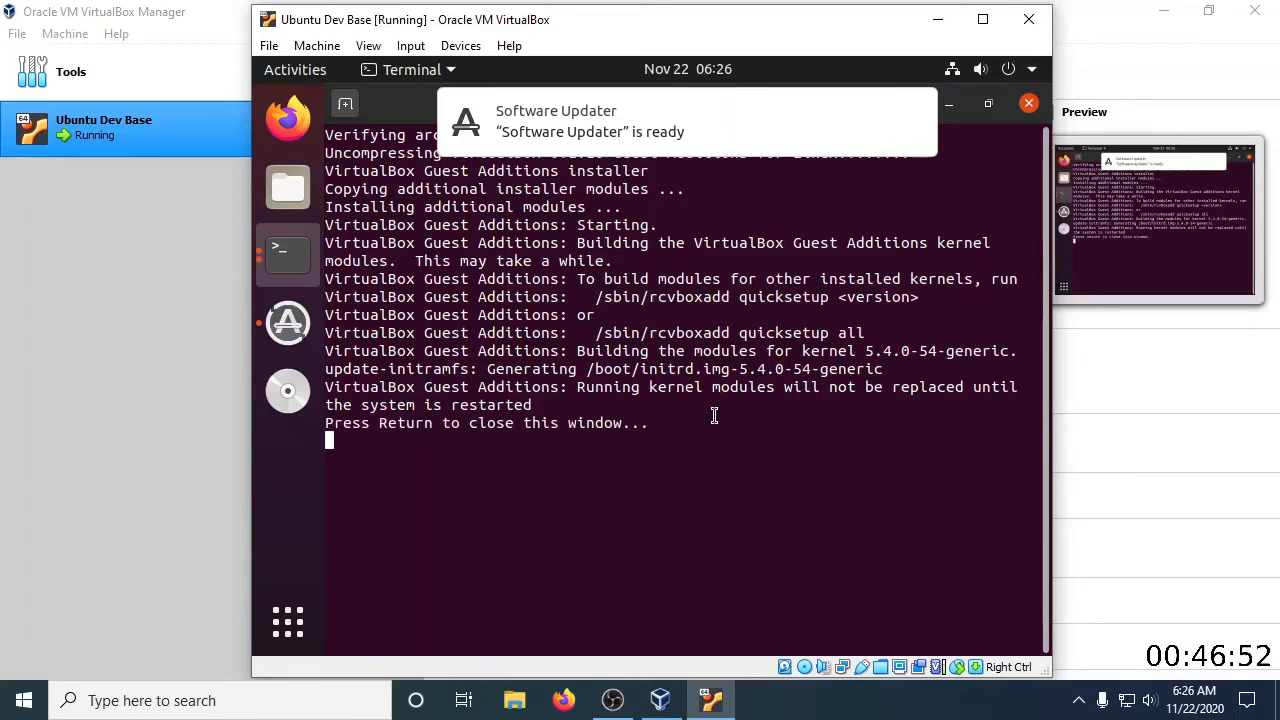
# Close the finished Guest Additions installer, add the dev user to the shared-folder group with "sudo usermod -aG vboxsf dev", and exit the terminal
pyautogui.press('Return')
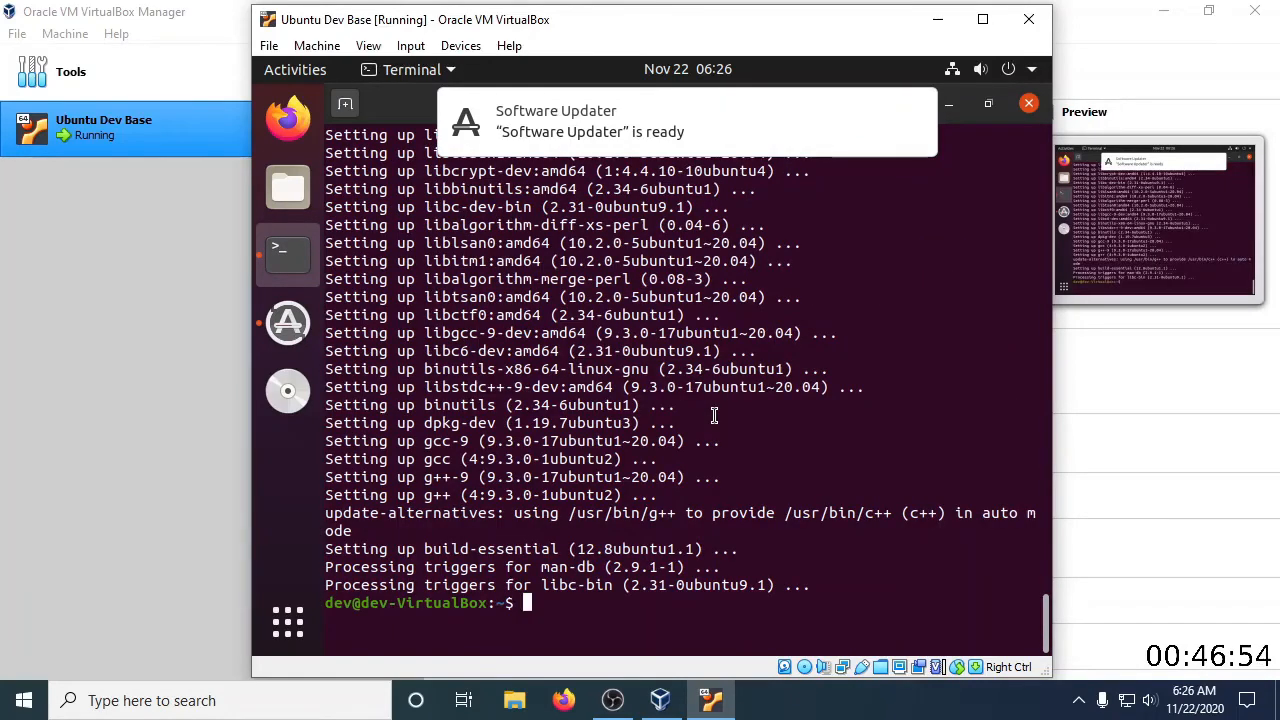
pyautogui.write('sudo')
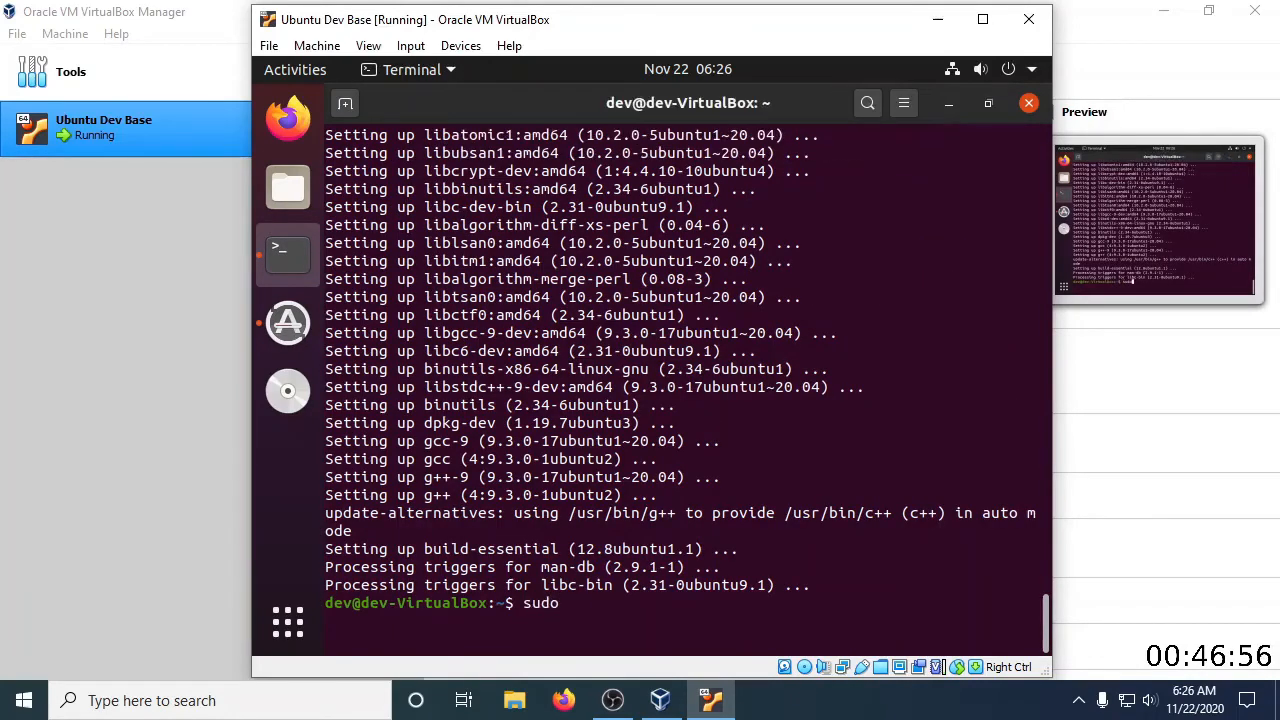
pyautogui.write(' usermod -')
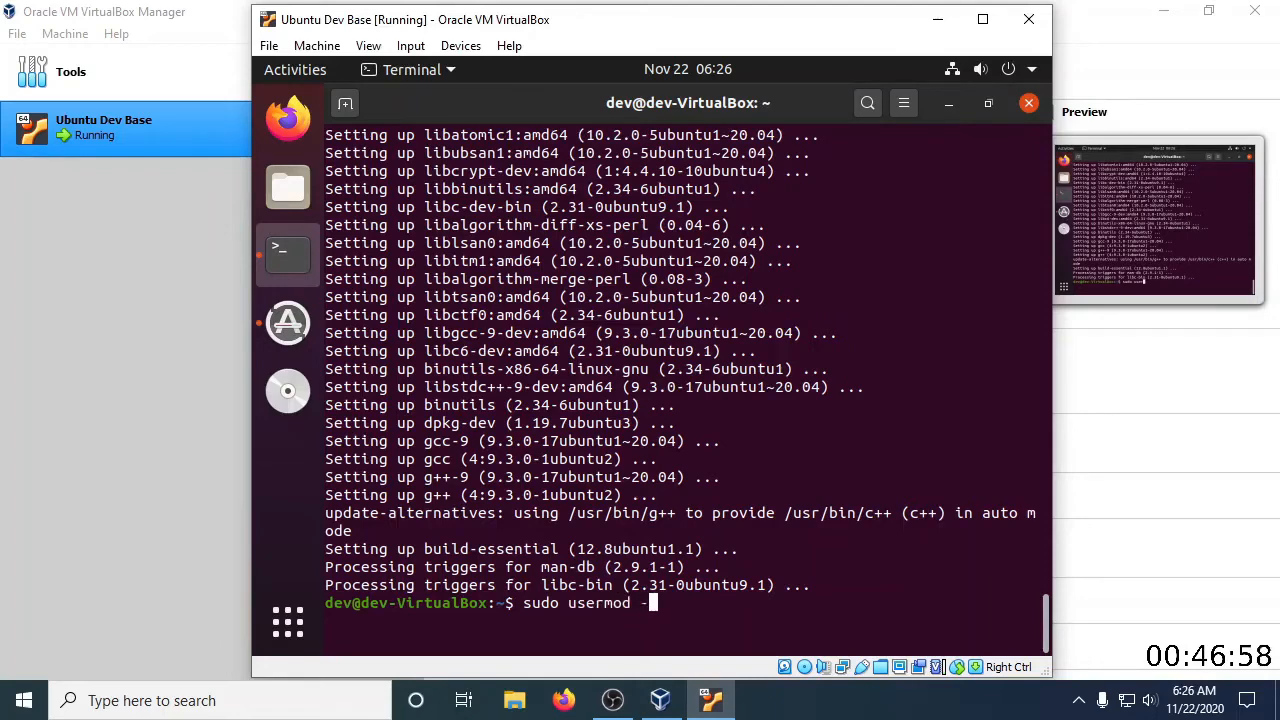
pyautogui.write('aG d')
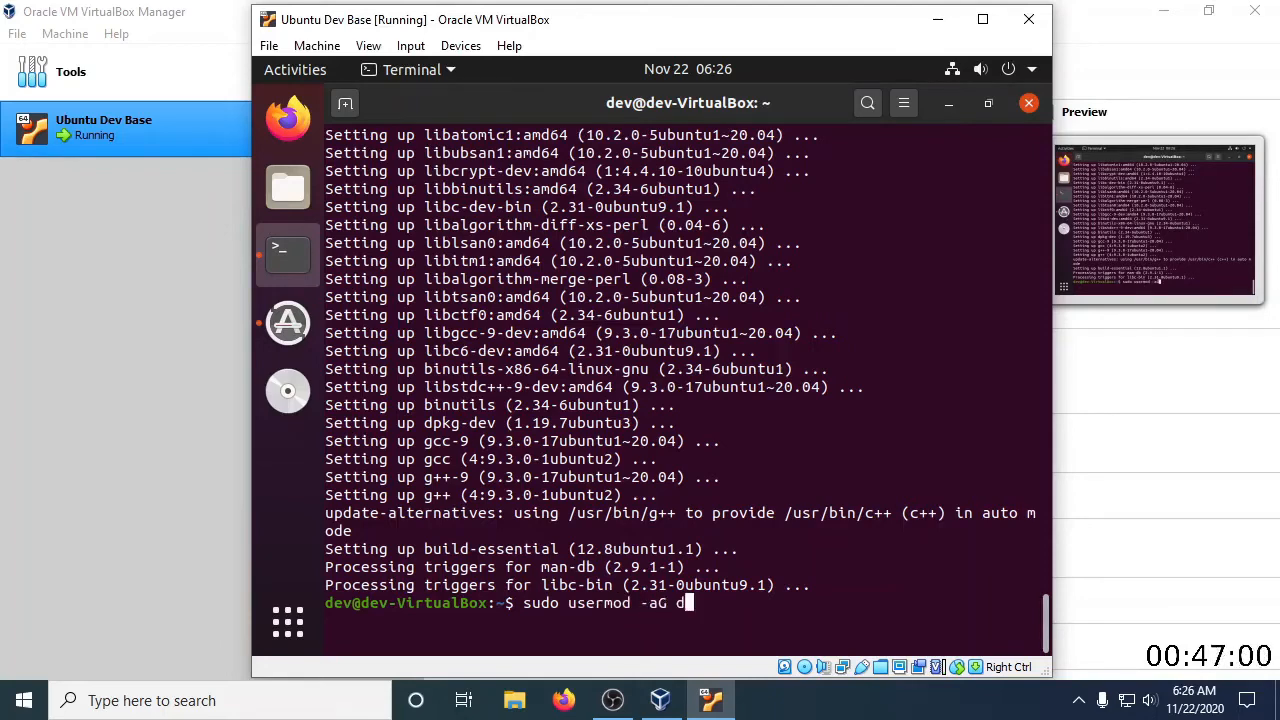
pyautogui.write('ev v')
pyautogui.press('BackSpace')
pyautogui.press('BackSpace')
pyautogui.press('BackSpace')
pyautogui.press('BackSpace')
pyautogui.press('BackSpace')
pyautogui.write('vboxsf dev')
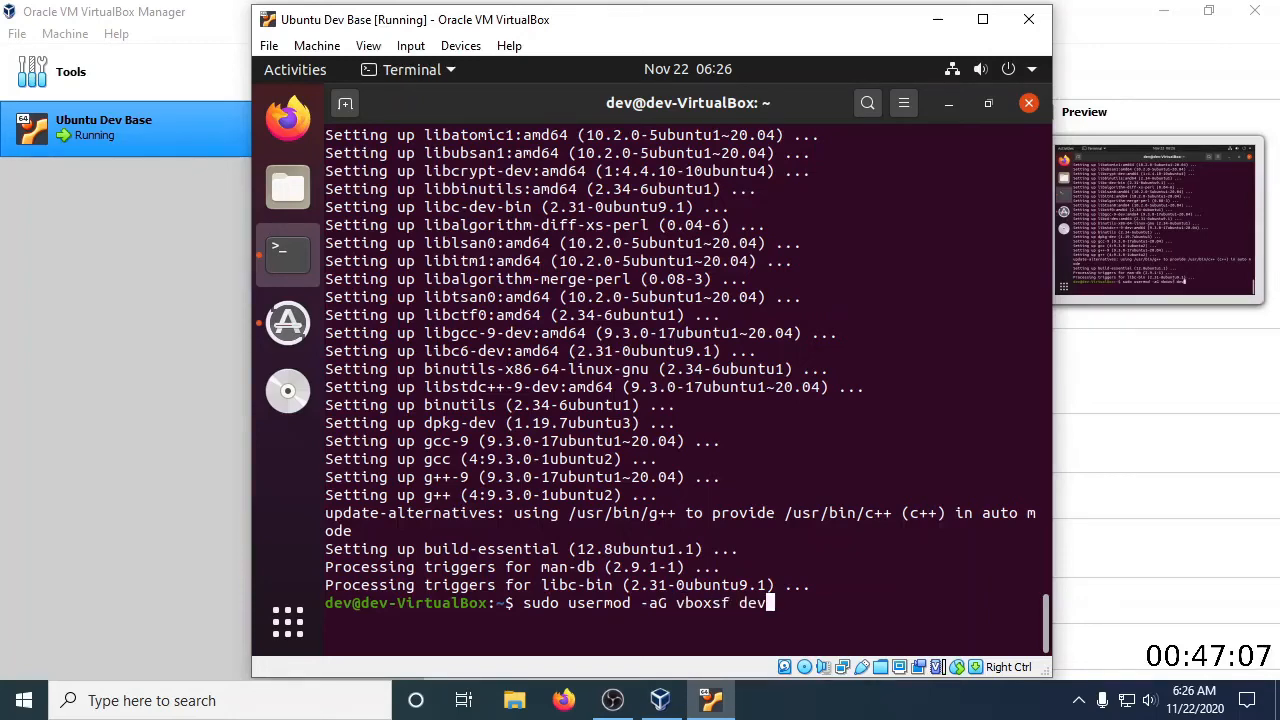
pyautogui.press('Return')
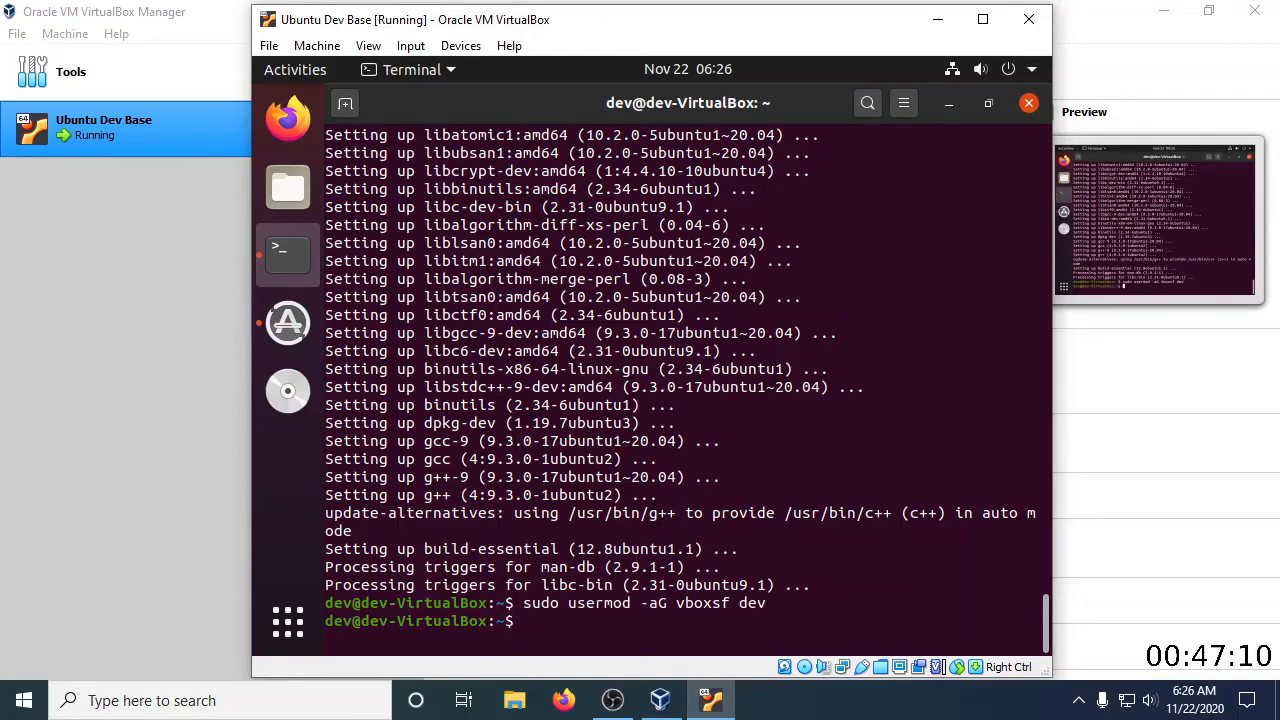
pyautogui.write('exit')
pyautogui.press('Return')
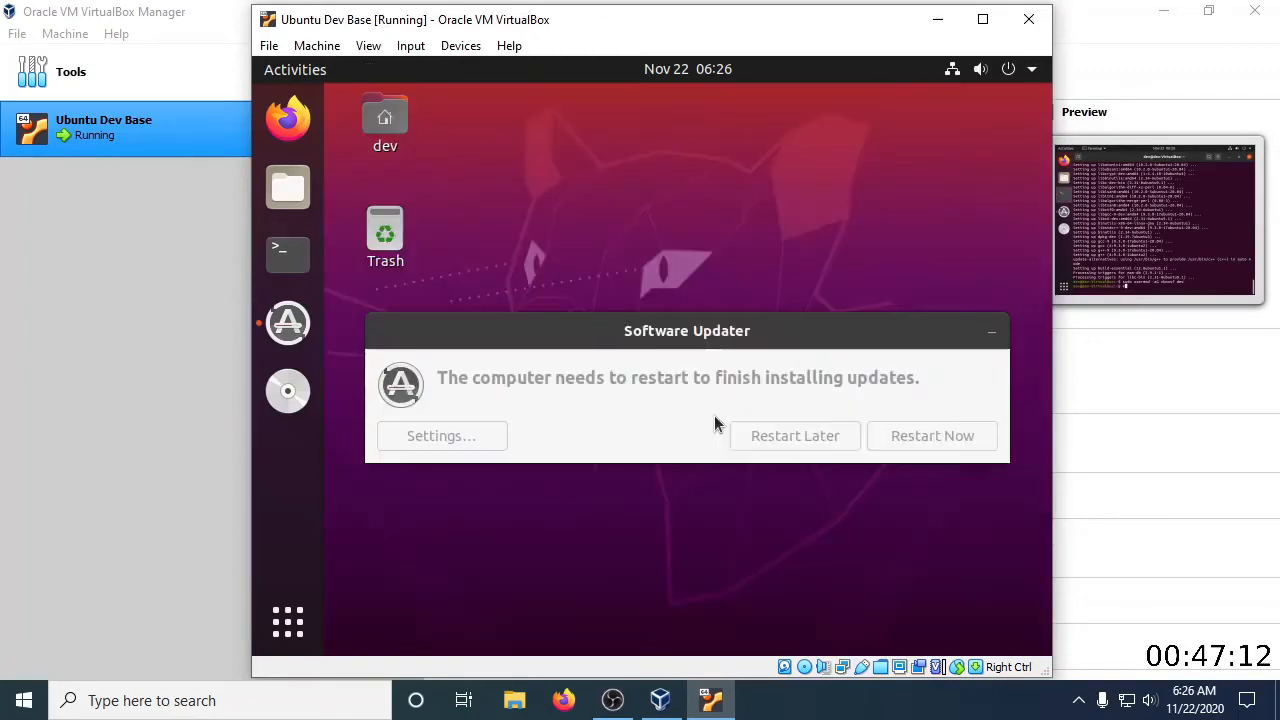
# Restart Ubuntu to finish installing the updates, and eject the Guest Additions disc once the desktop is back
pyautogui.click(712, 414)
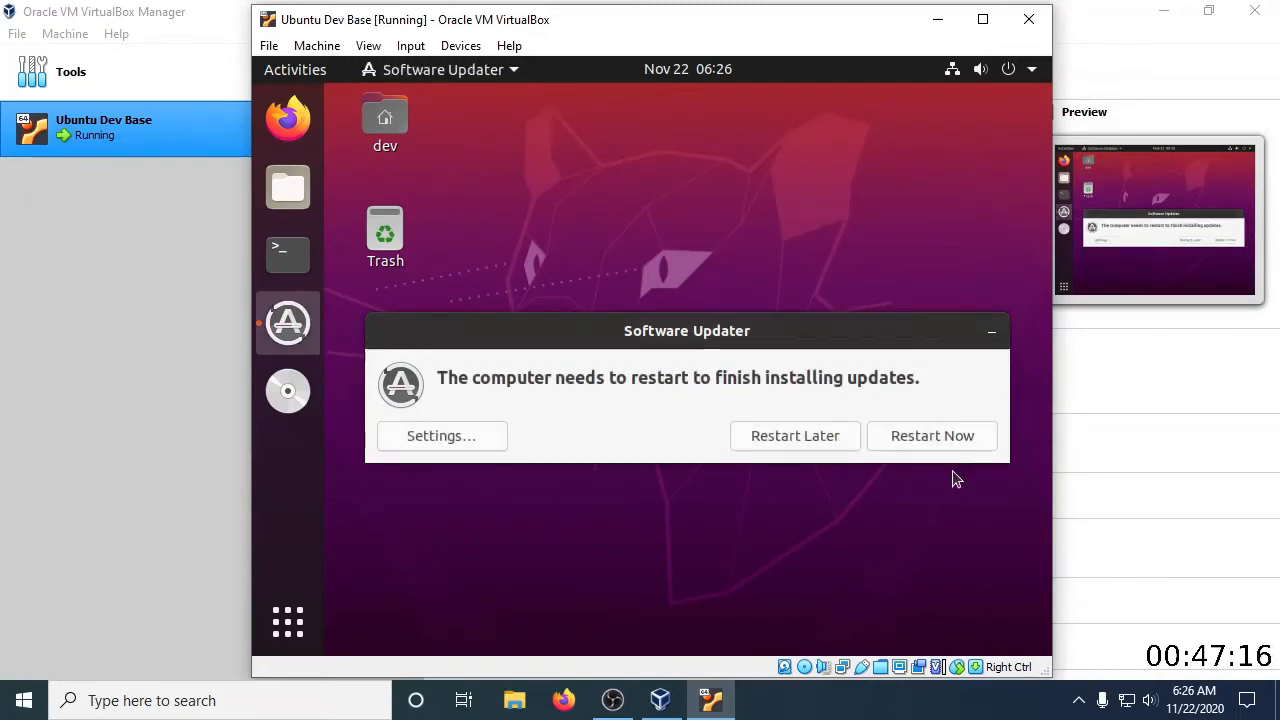
pyautogui.click(1023, 73)
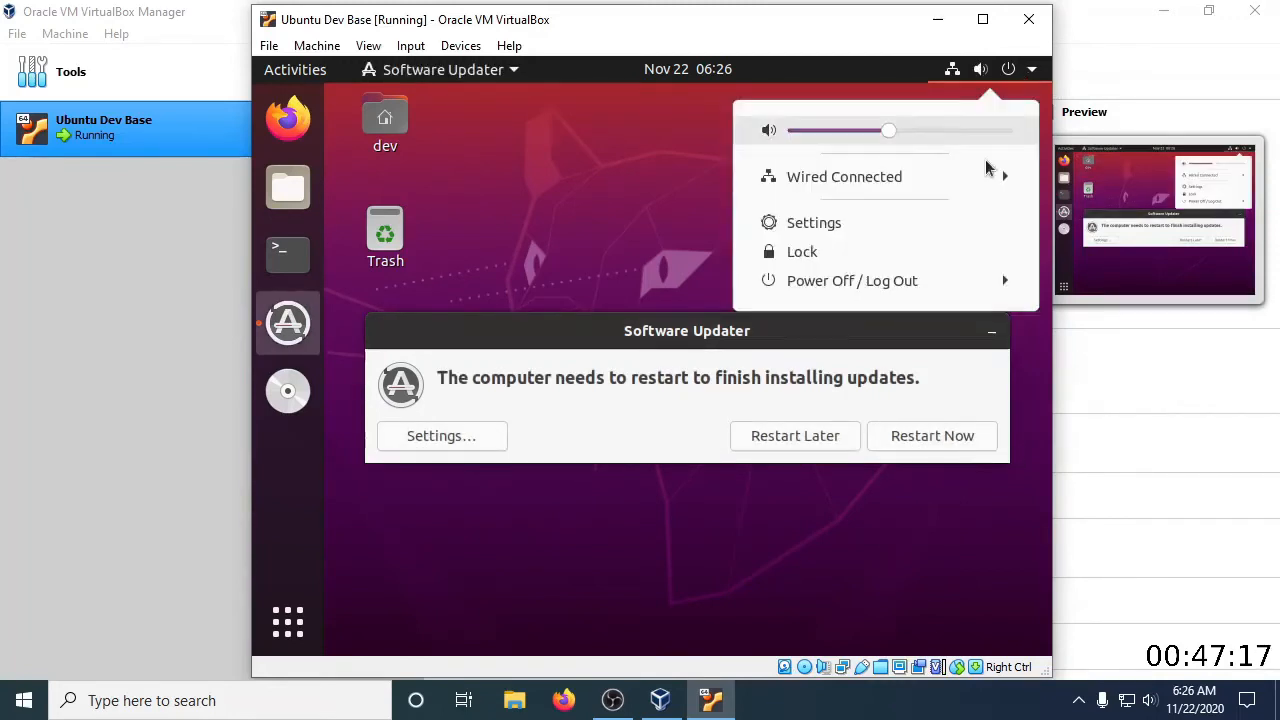
pyautogui.click(924, 283)
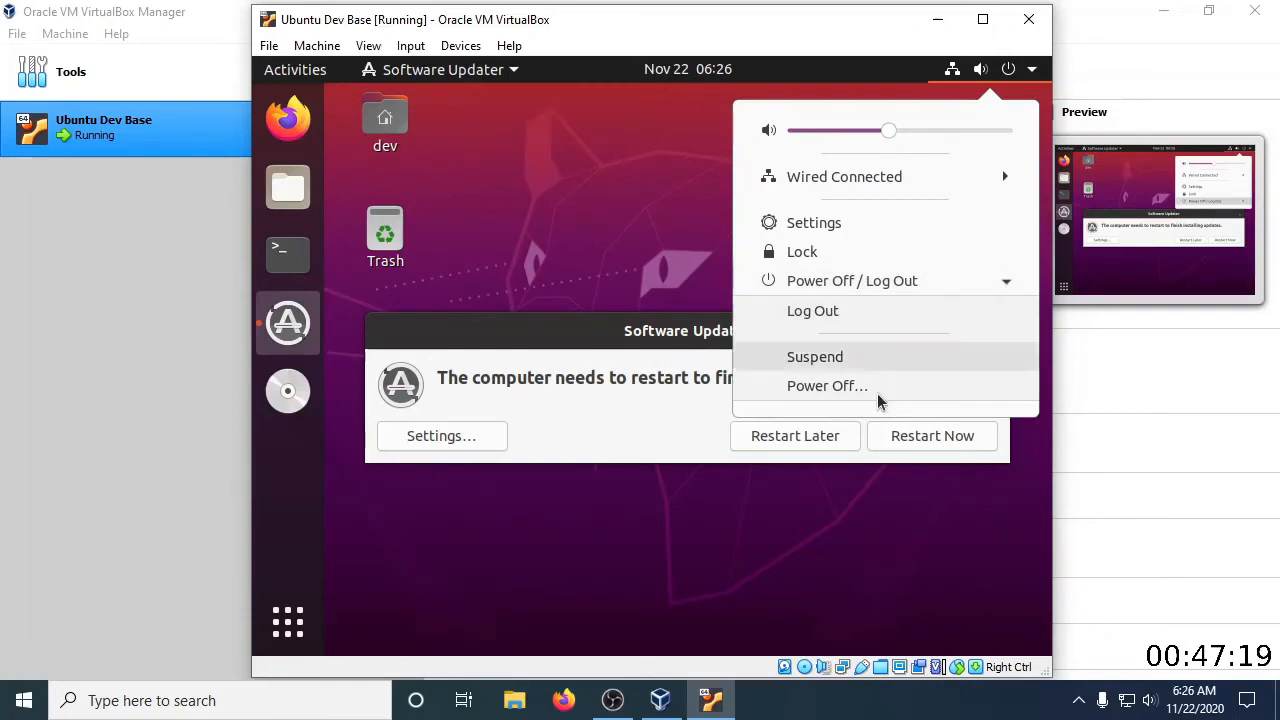
pyautogui.click(580, 417)
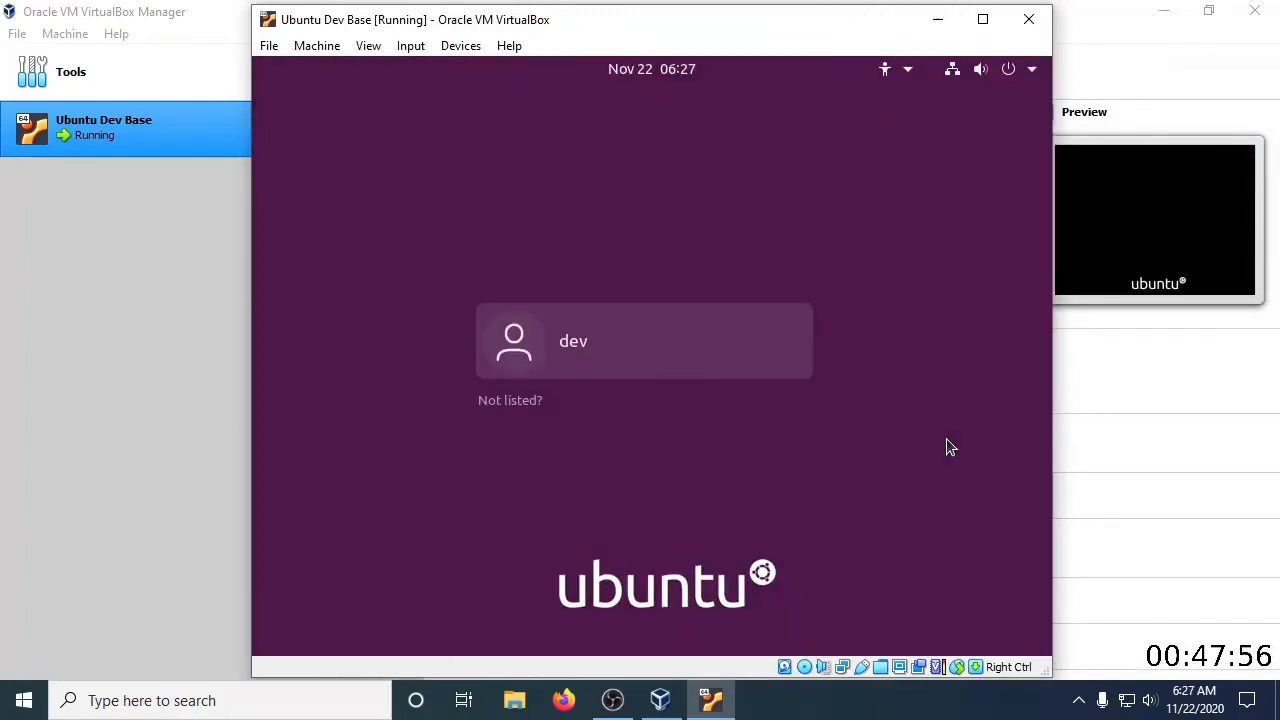
pyautogui.click(646, 350)
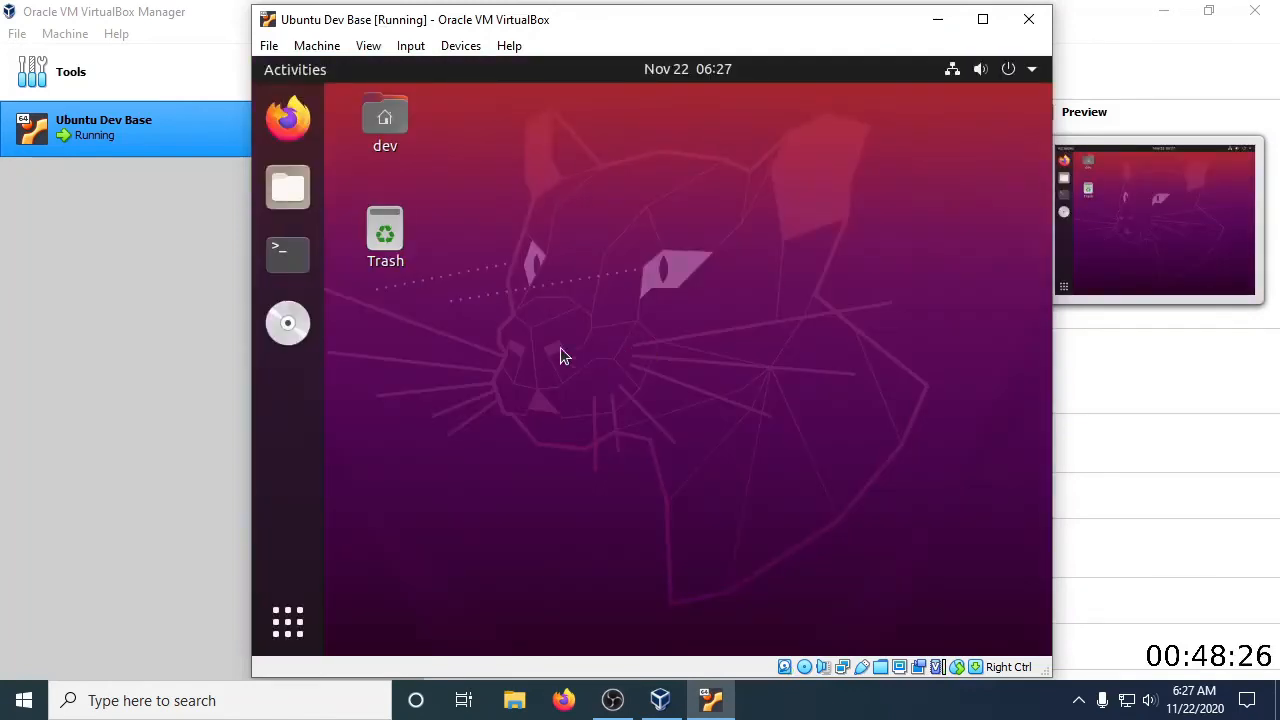
pyautogui.rightClick(287, 323)
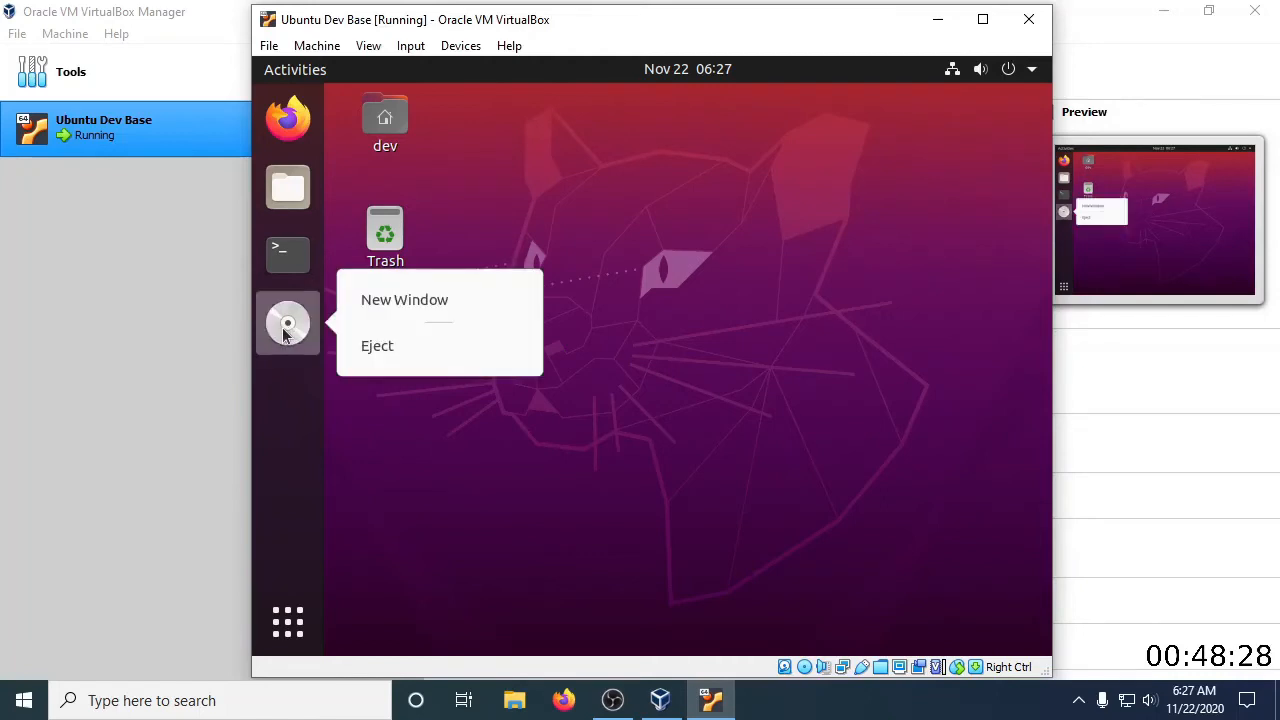
pyautogui.click(369, 358)
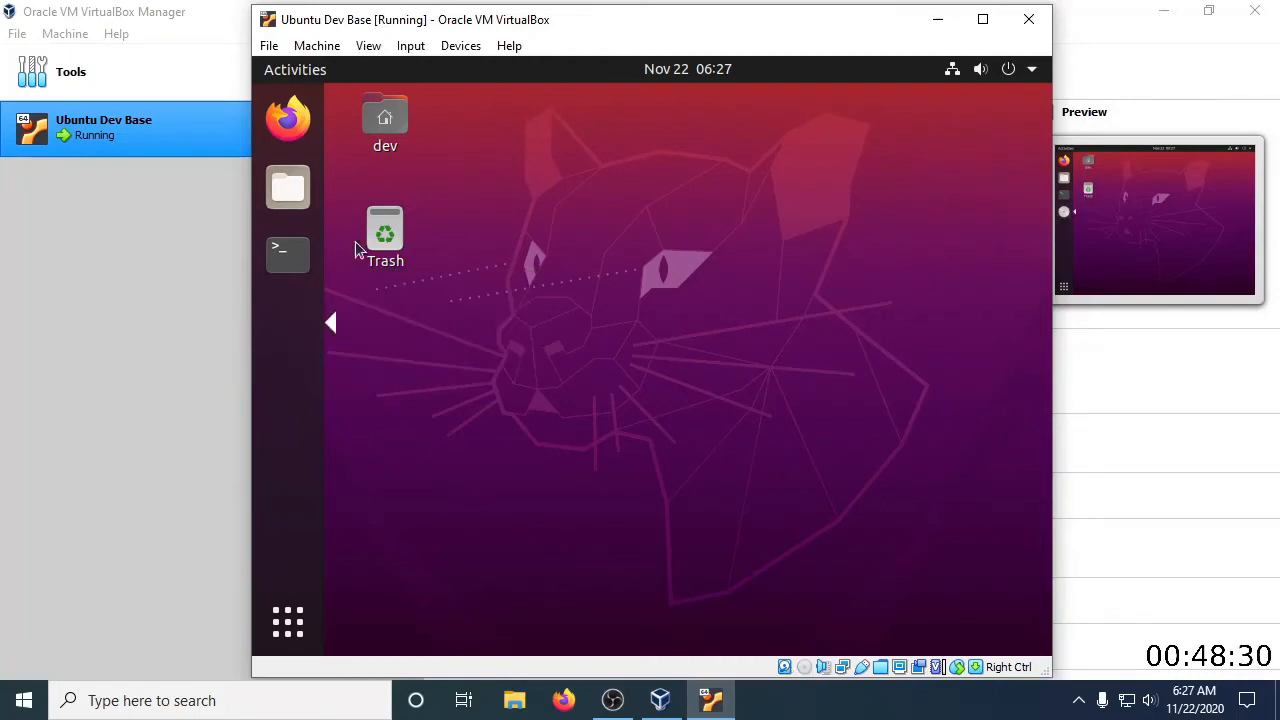
pyautogui.click(368, 46)
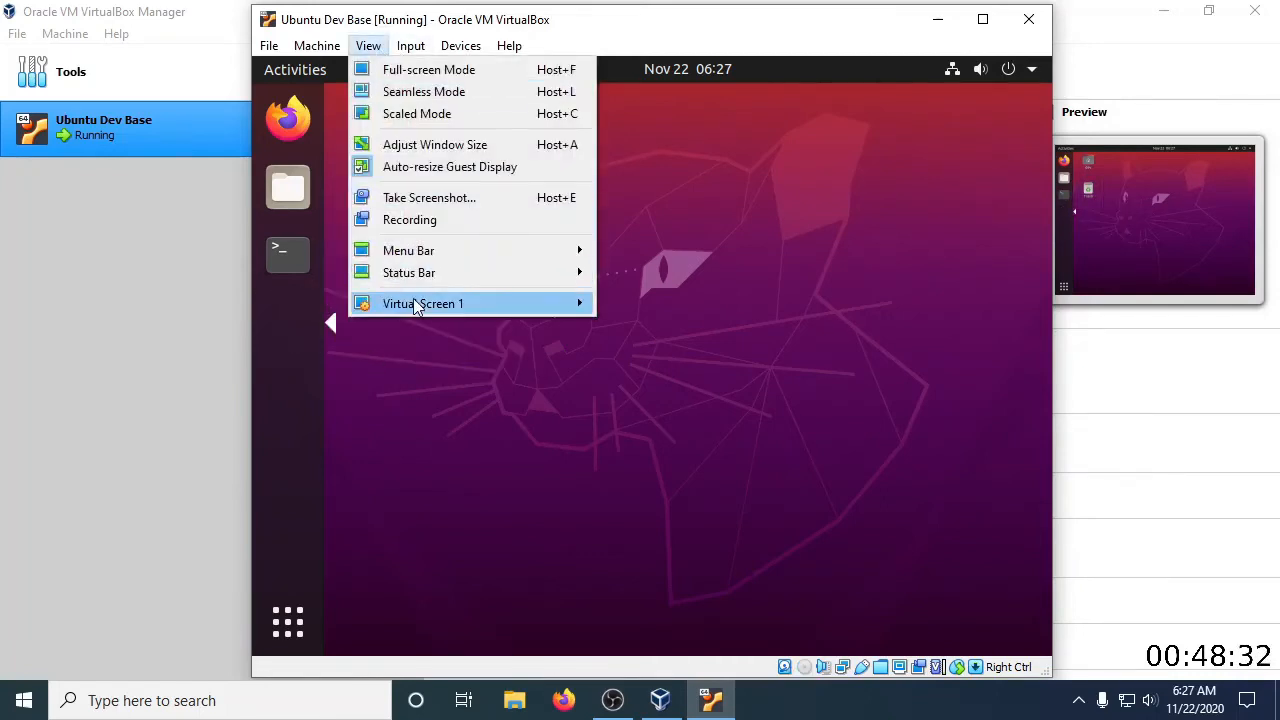
pyautogui.moveTo(418, 305)
pyautogui.click(499, 461)
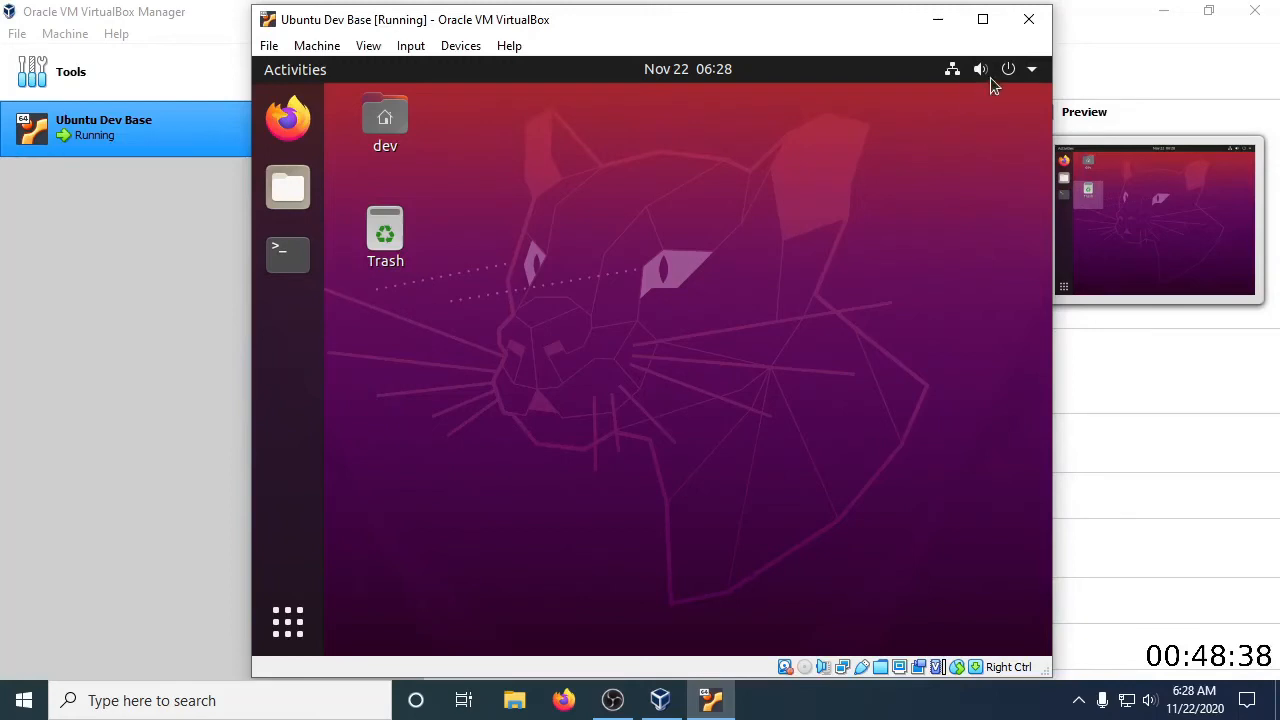
# Power off the Ubuntu guest system from its desktop and confirm the shutdown
pyautogui.click(1020, 74)
pyautogui.click(876, 282)
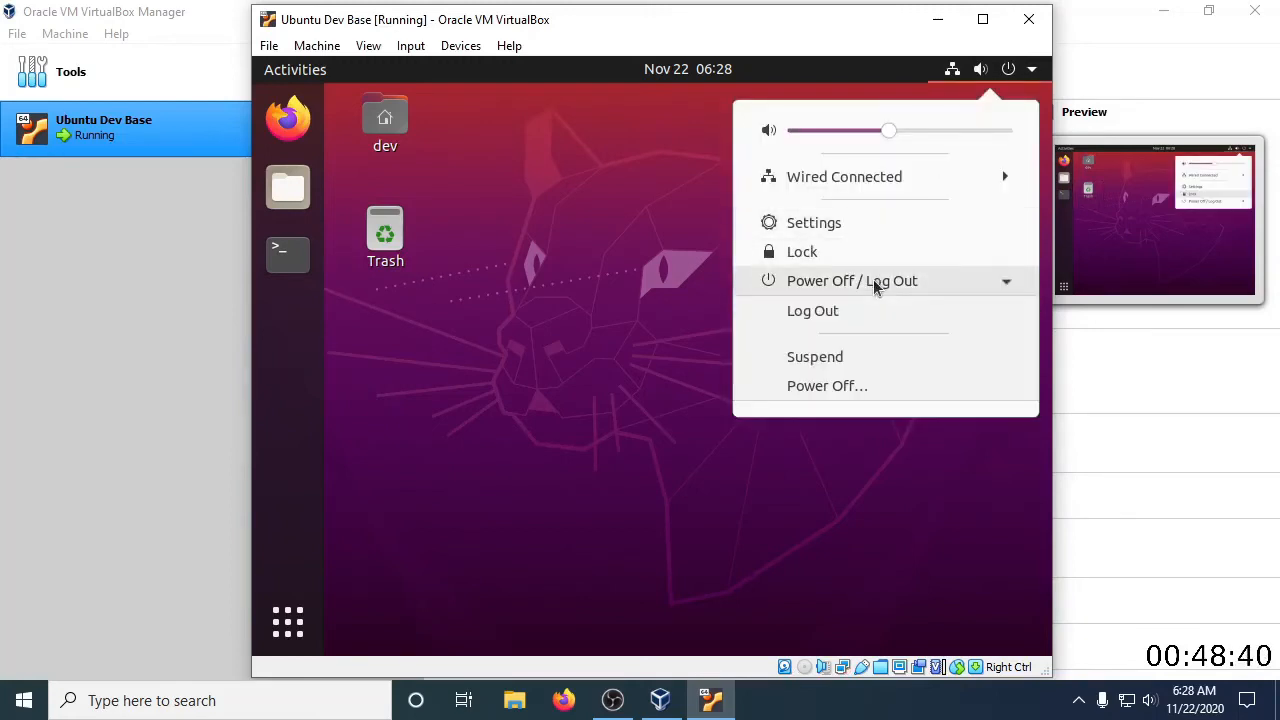
pyautogui.click(828, 391)
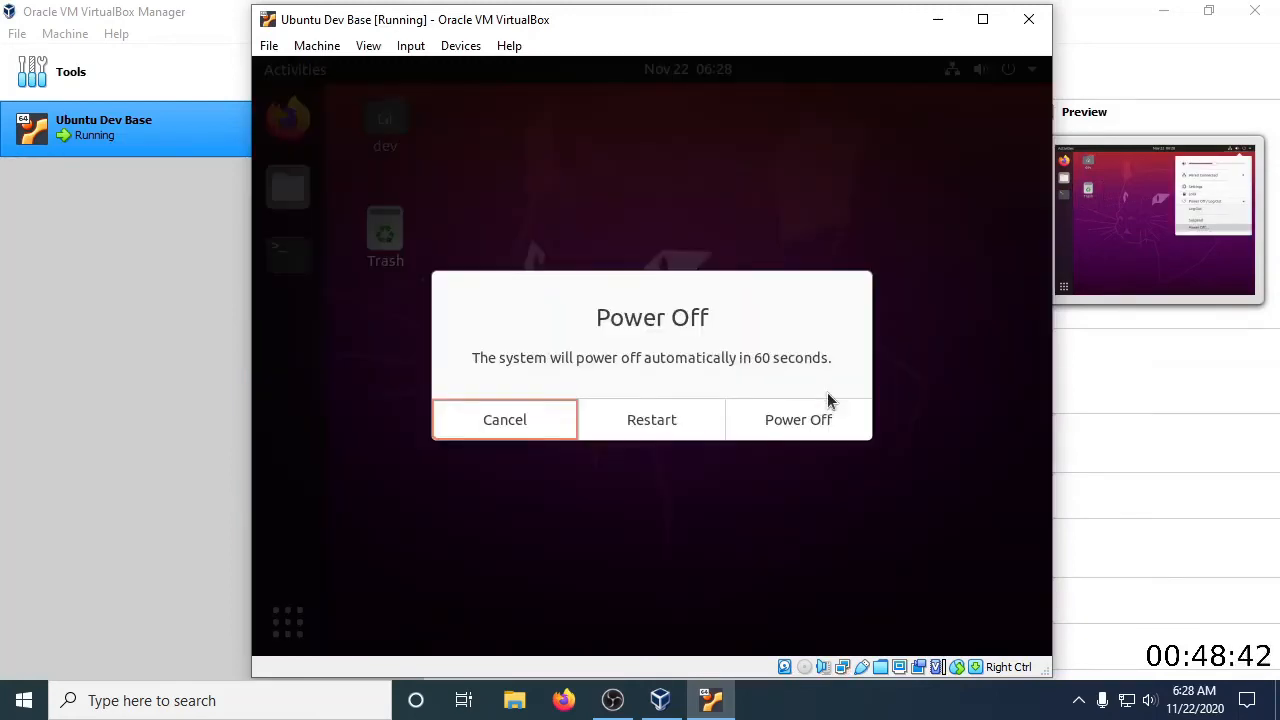
pyautogui.click(820, 421)
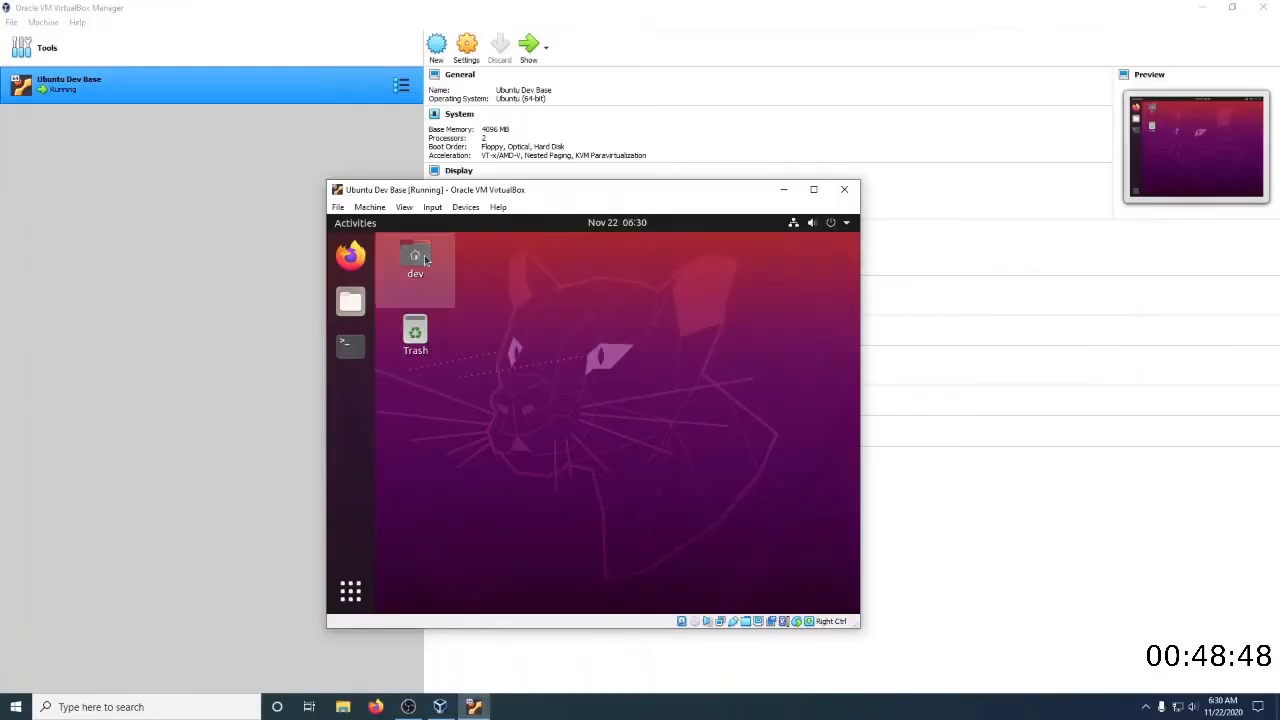
# Resize the virtual machine's Virtual Screen 1 to 1280x720 and move its window so that it fits fully on the host screen
pyautogui.click(404, 207)
pyautogui.moveTo(437, 385)
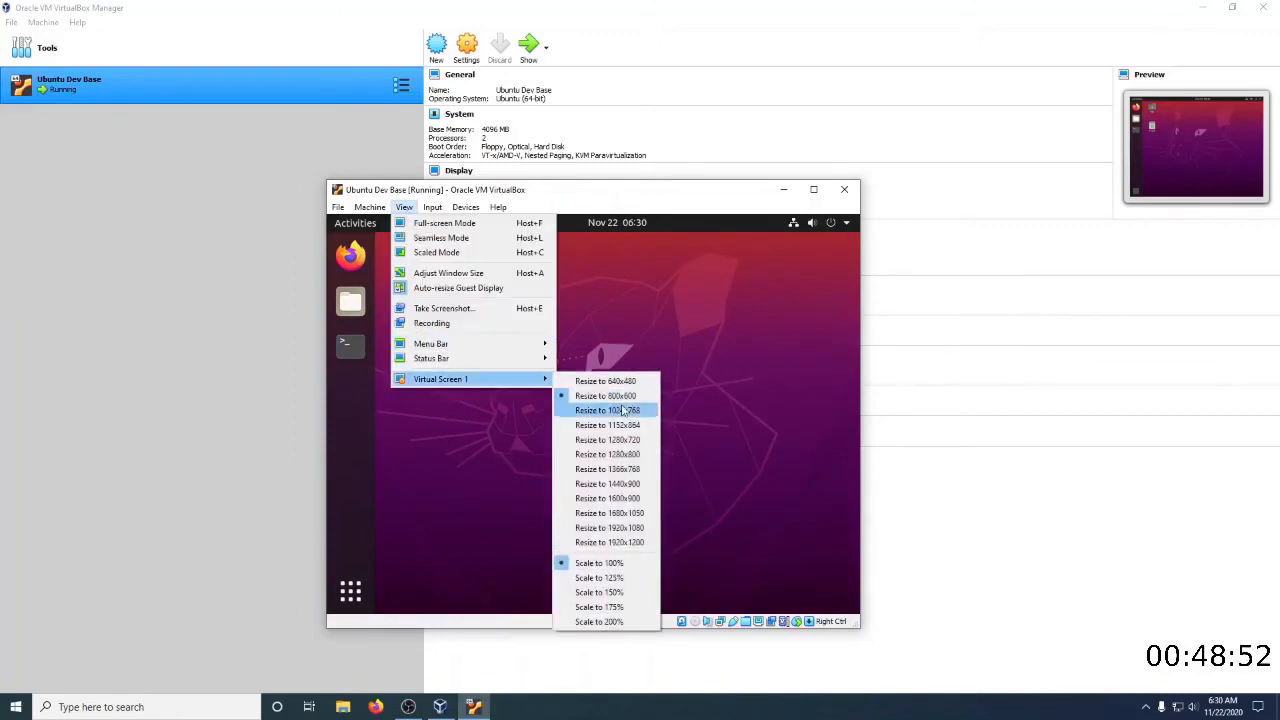
pyautogui.click(614, 443)
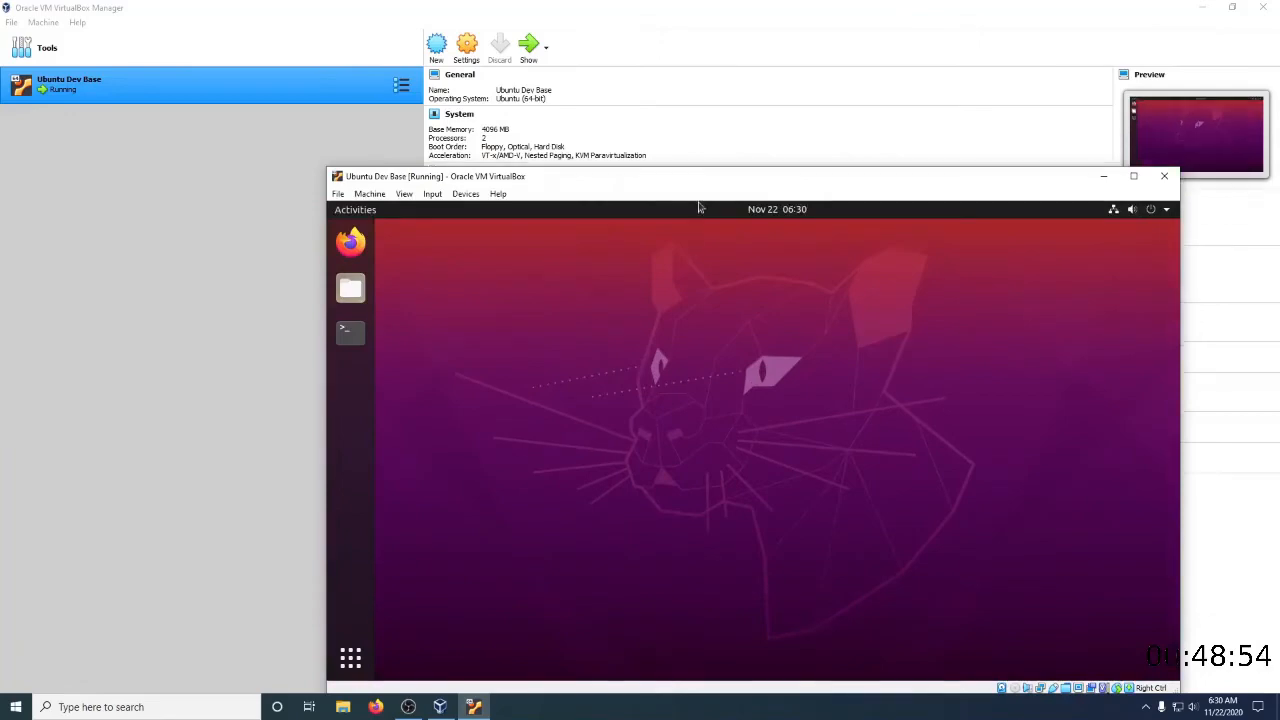
pyautogui.moveTo(698, 184); pyautogui.dragTo(568, 87)
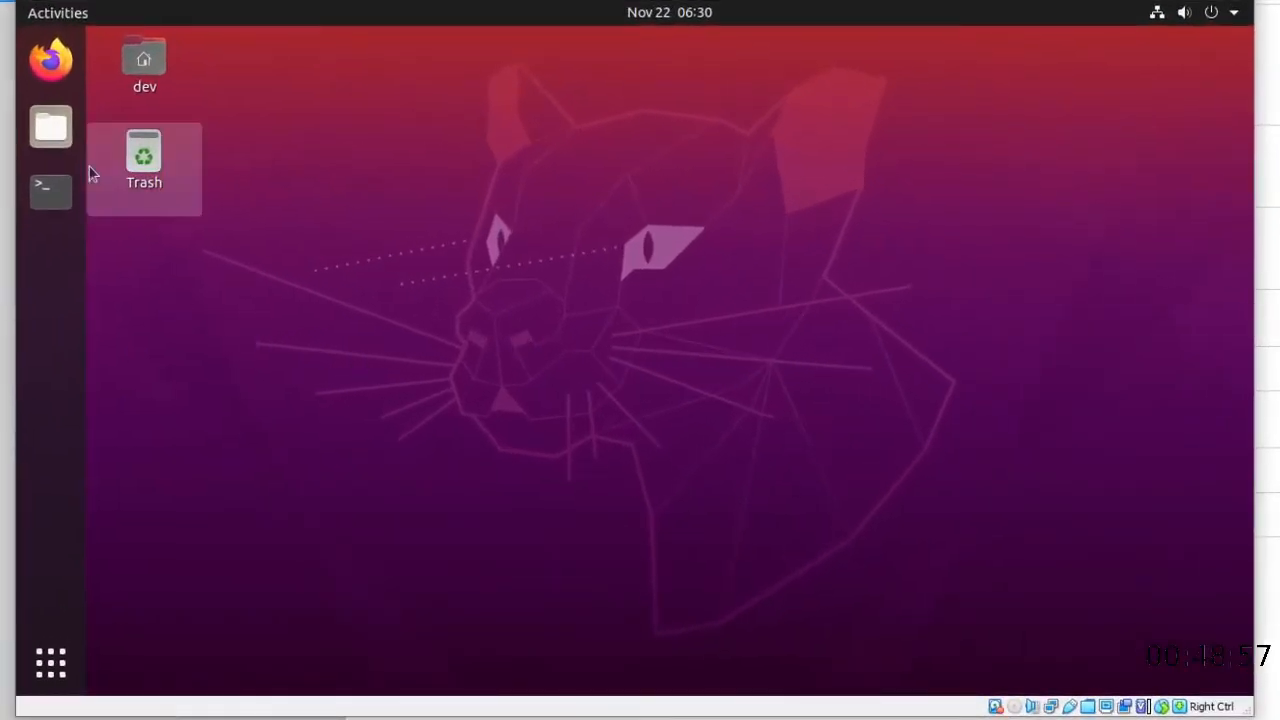
# Open the sf_Shared folder in the Ubuntu file manager to check the shared folder's access, and close the file manager
pyautogui.click(51, 127)
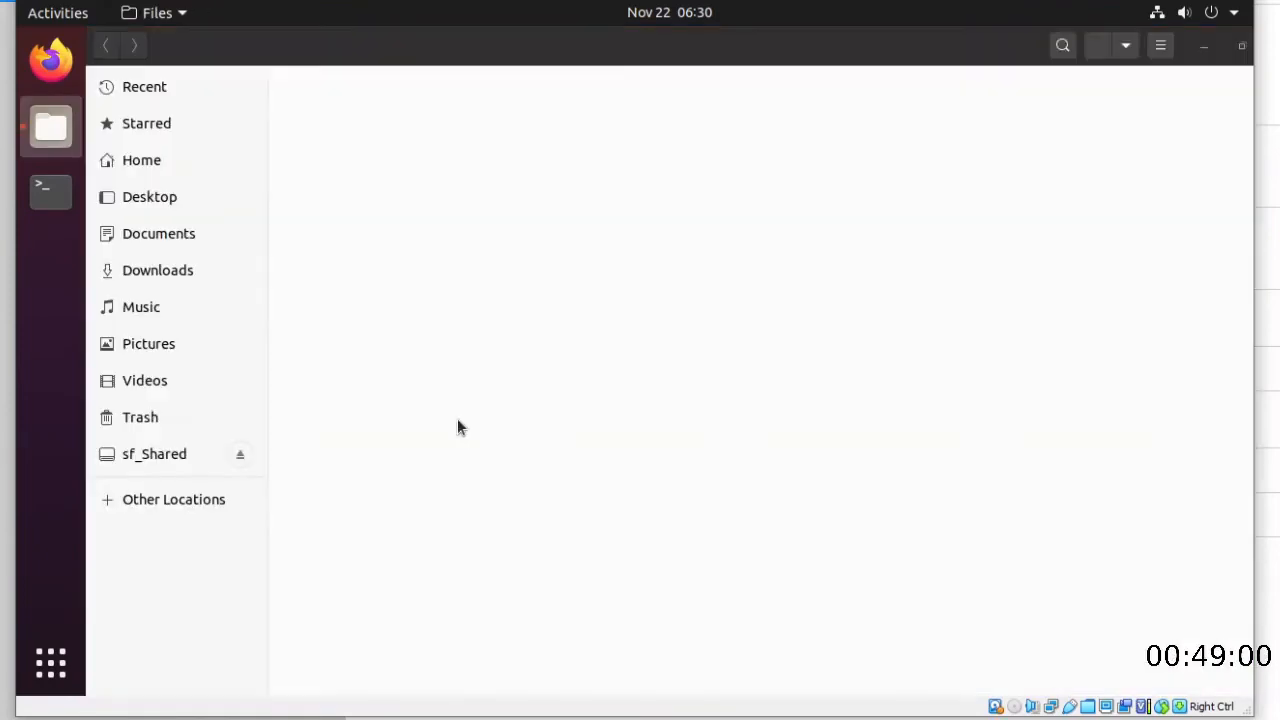
pyautogui.click(172, 461)
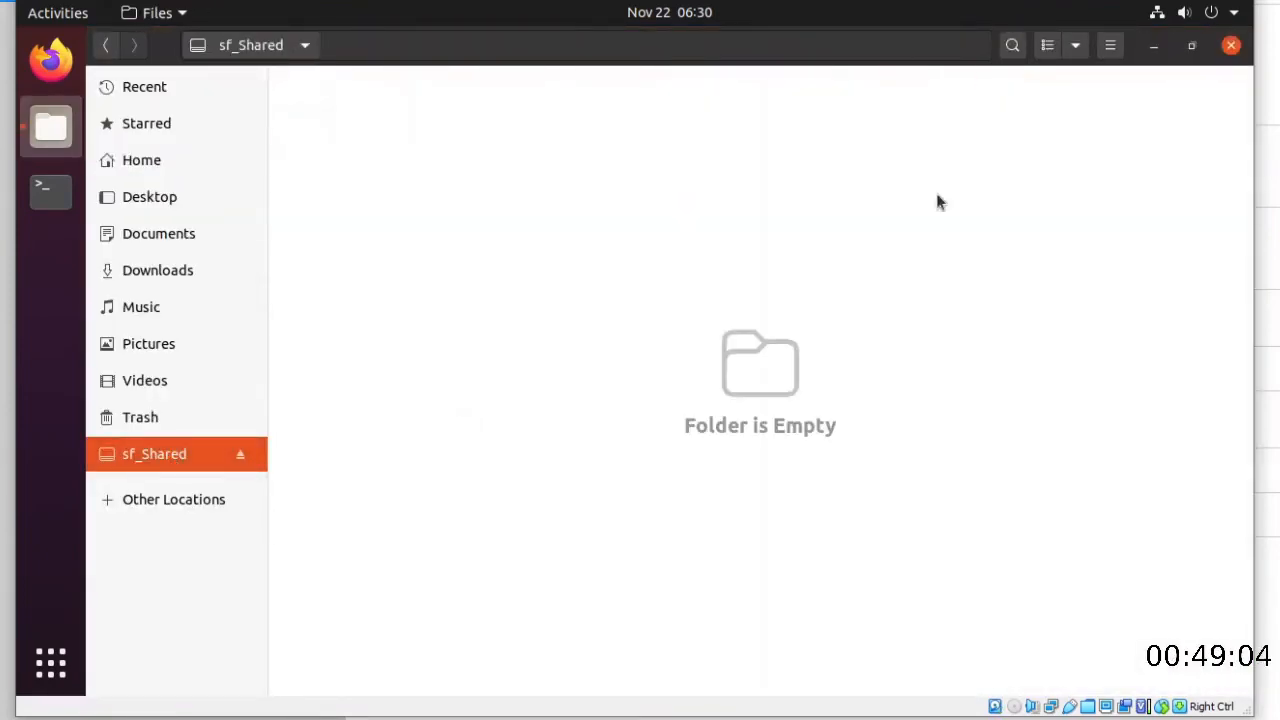
pyautogui.click(1231, 45)
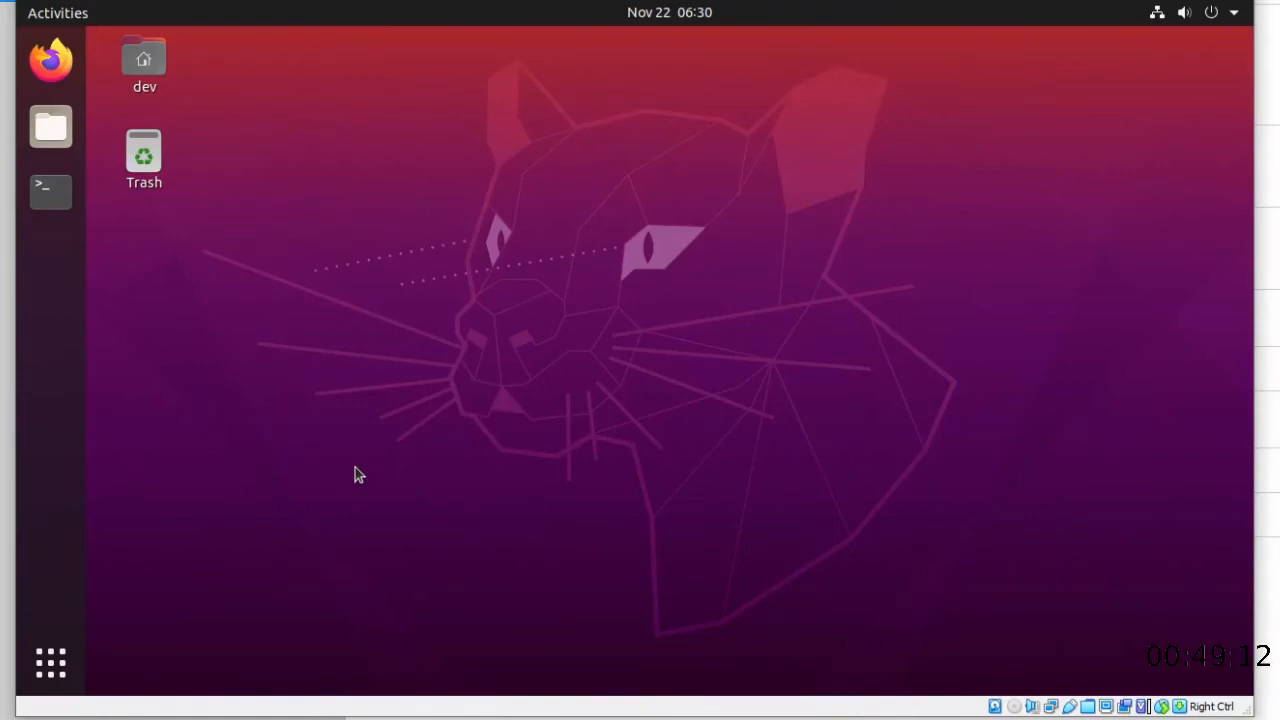
# Shut down Ubuntu so the Ubuntu Dev Base machine is powered off for cloning
pyautogui.click(1236, 17)
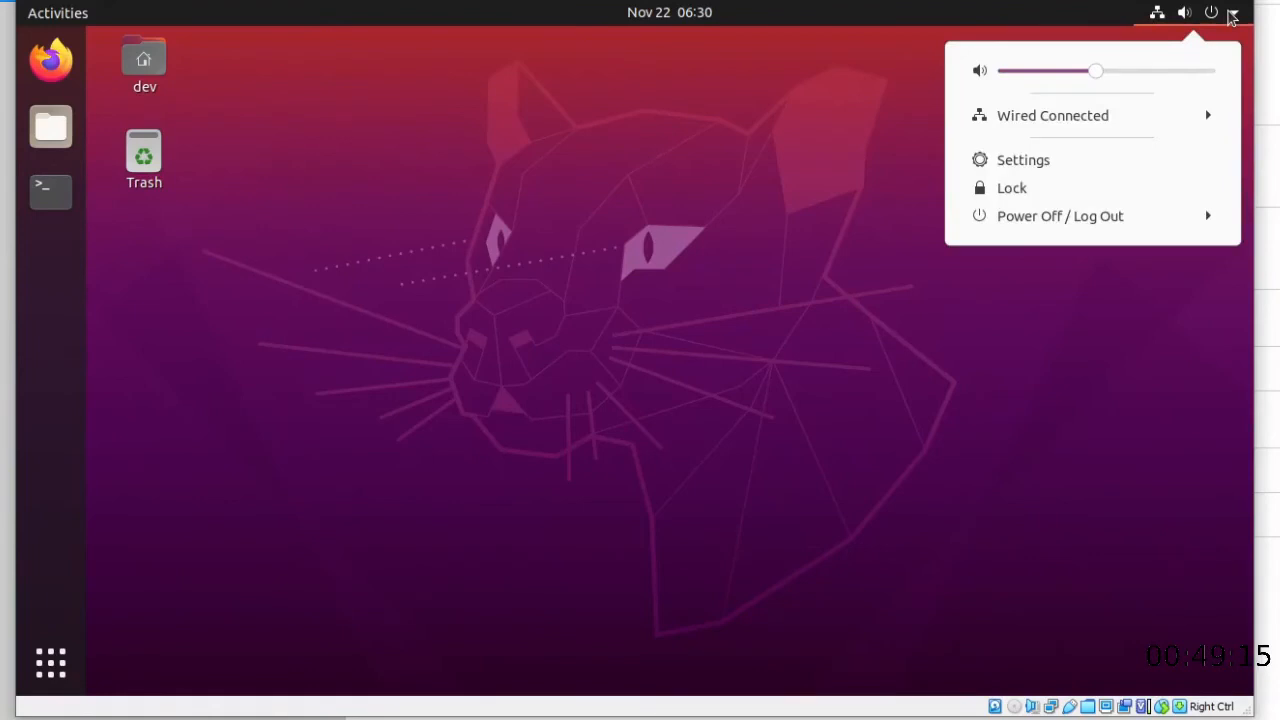
pyautogui.click(1134, 226)
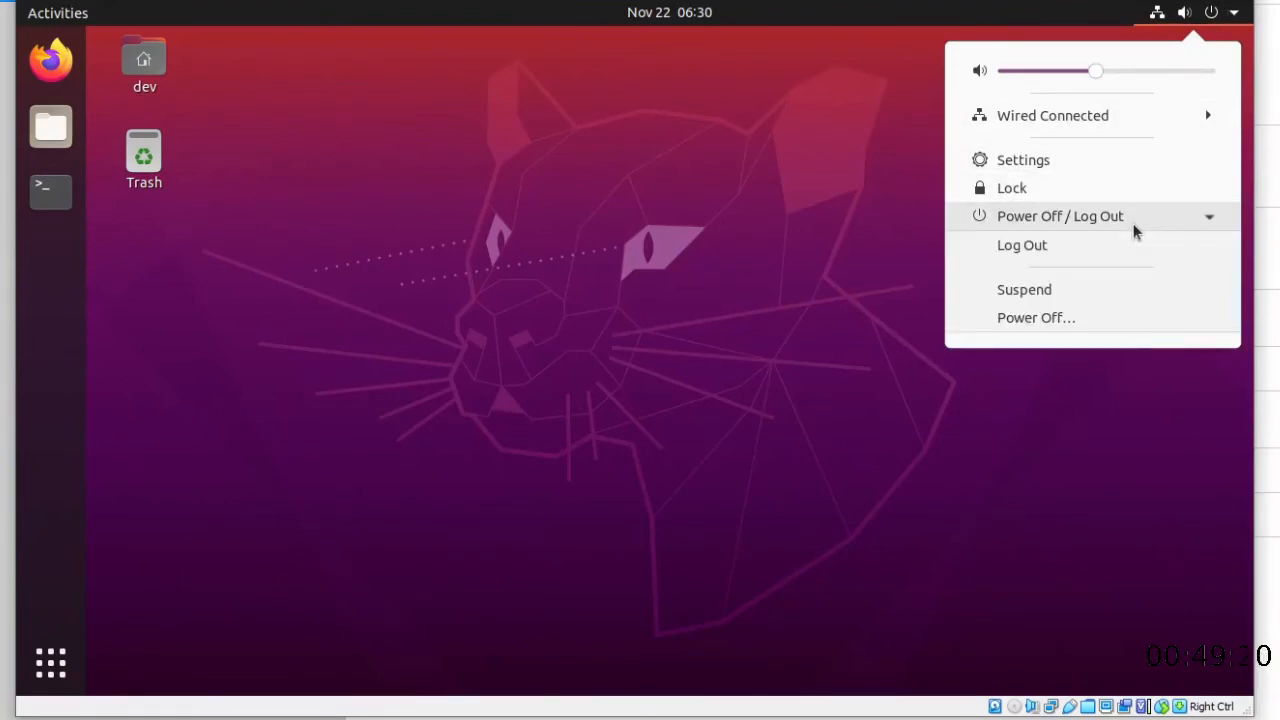
pyautogui.click(1068, 322)
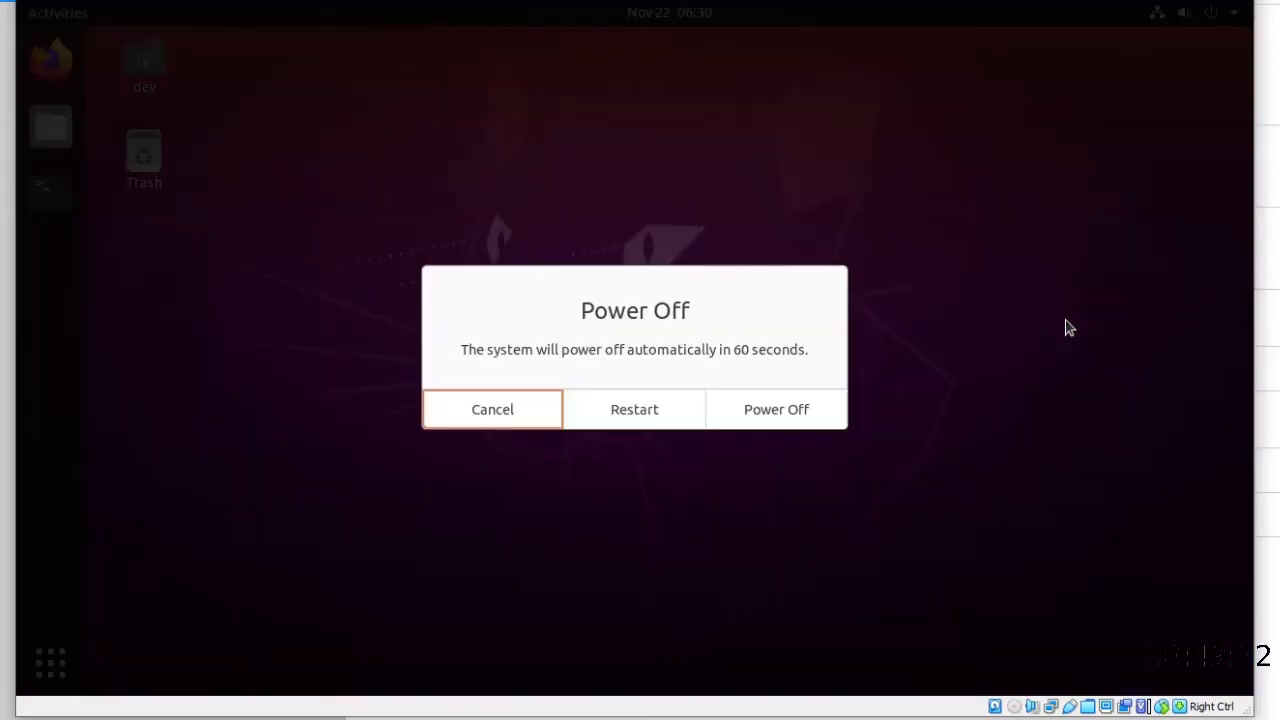
pyautogui.click(766, 414)
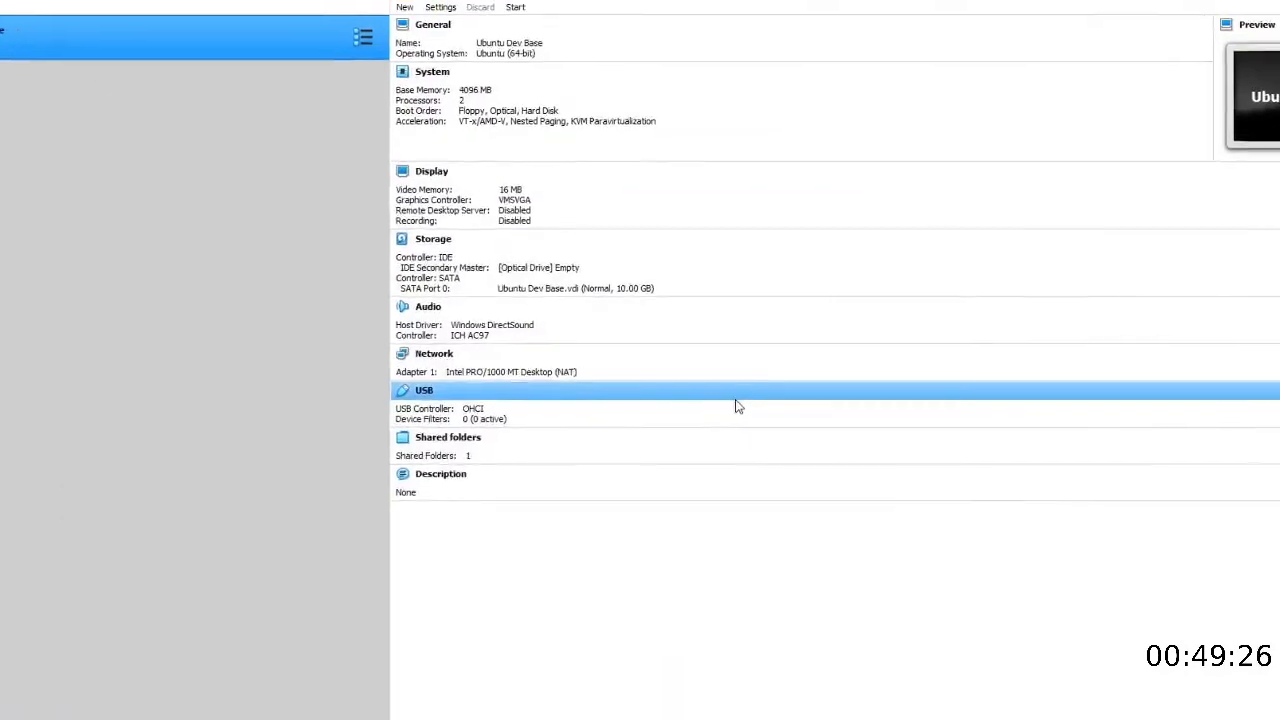
# Clone the Ubuntu Dev Base machine under the name "Ubuntu Dev Project 1", keeping the default path and MAC address policy
pyautogui.rightClick(46, 60)
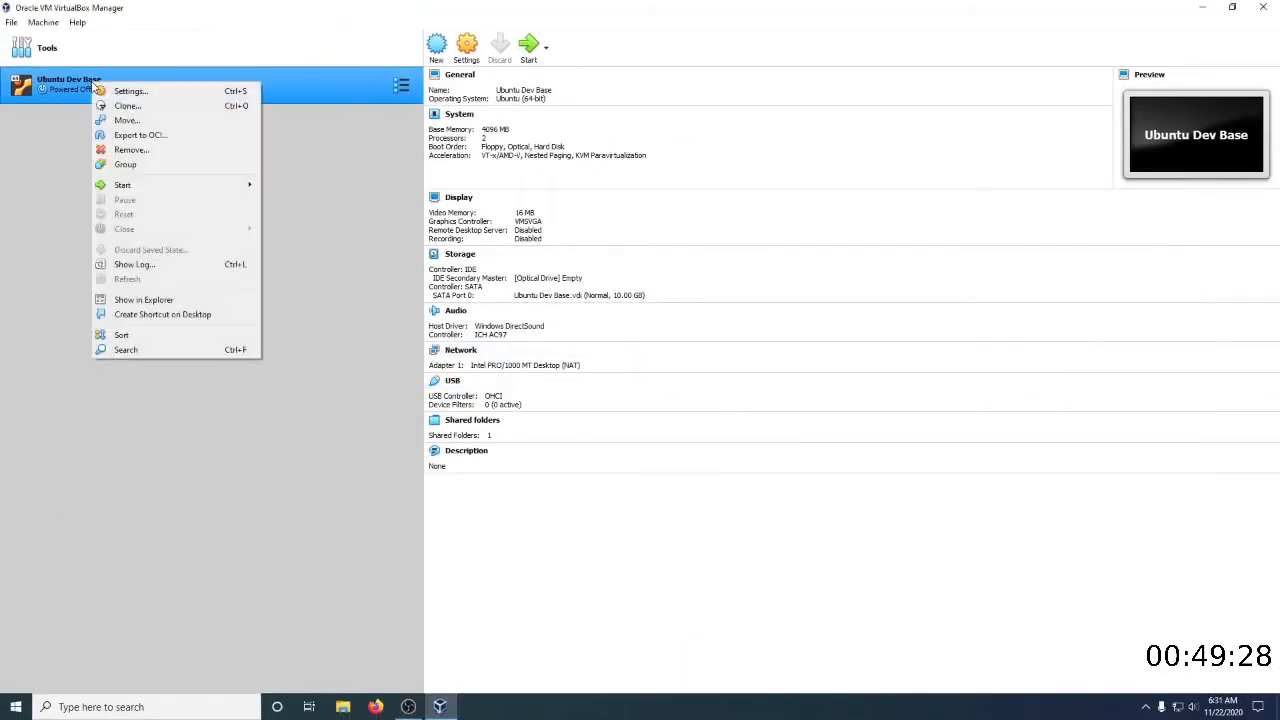
pyautogui.click(112, 107)
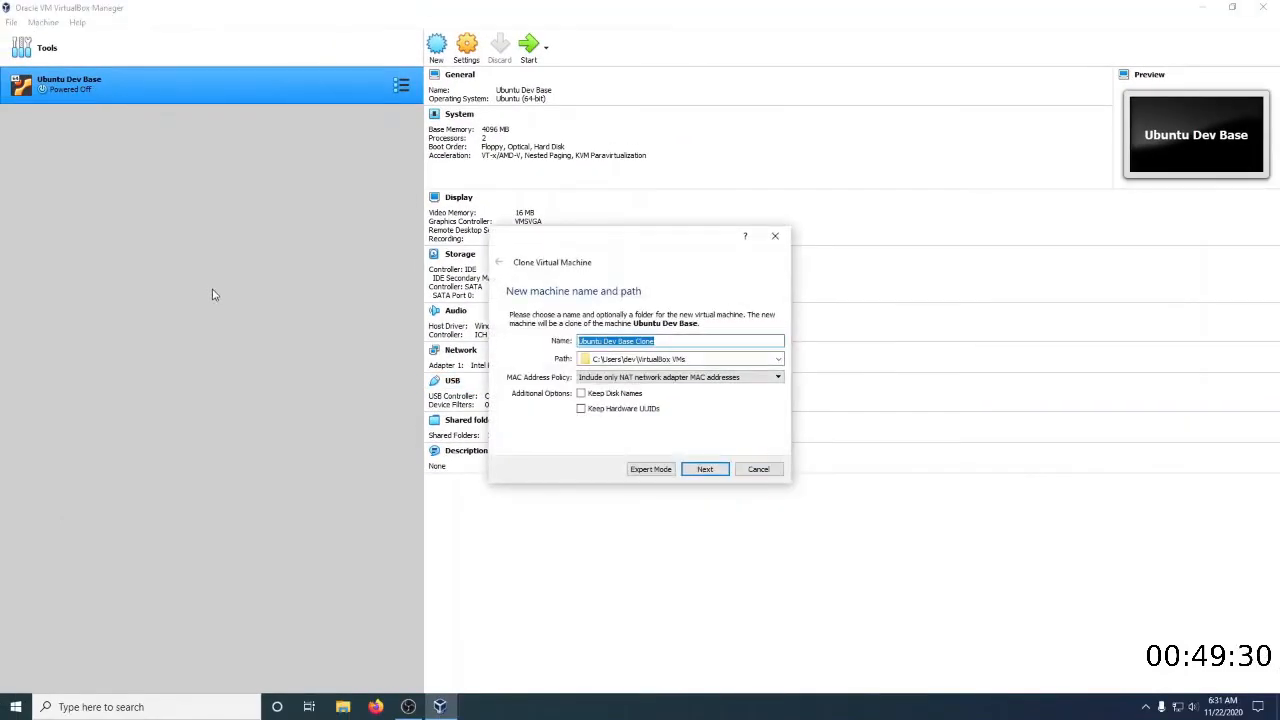
pyautogui.press('End')
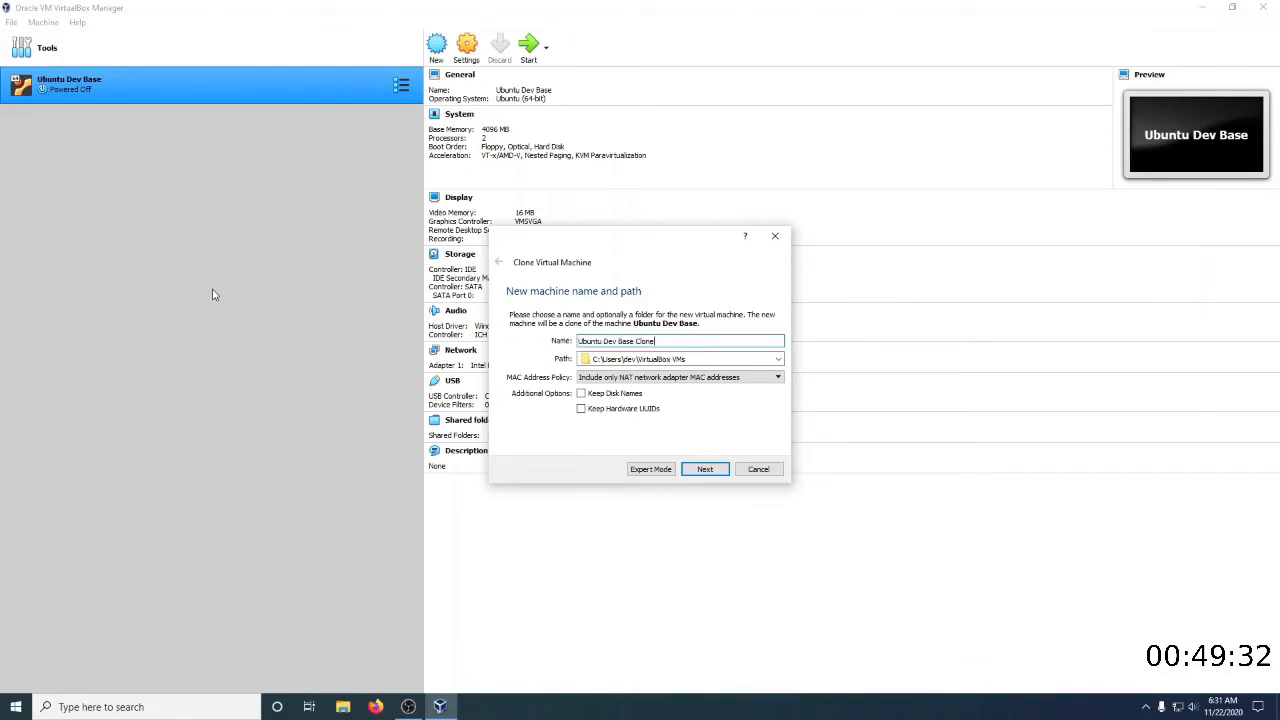
pyautogui.press('BackSpace')
pyautogui.press('BackSpace')
pyautogui.press('BackSpace')
pyautogui.press('BackSpace')
pyautogui.write('Project')
pyautogui.click(706, 471)
pyautogui.click(709, 471)
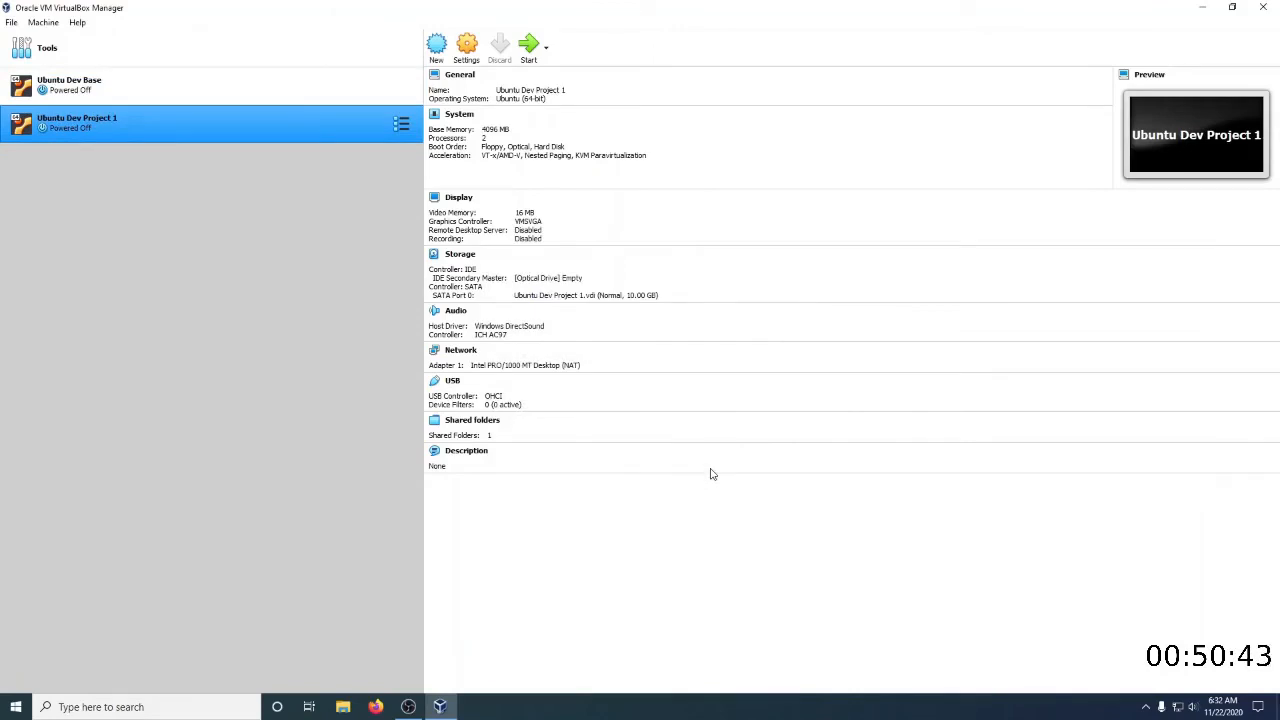
# Open the Shared machine folder for editing in Ubuntu Dev Project 1's settings and start browsing for a different host folder
pyautogui.rightClick(149, 123)
pyautogui.click(159, 136)
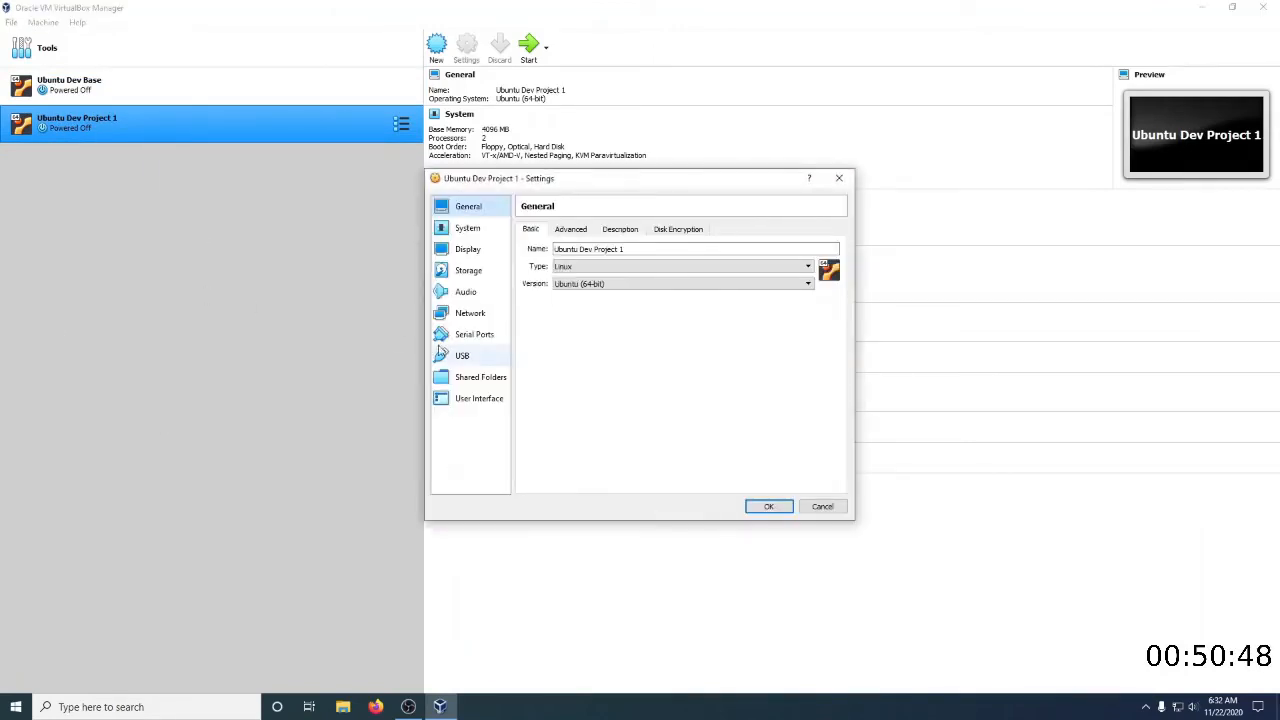
pyautogui.click(465, 380)
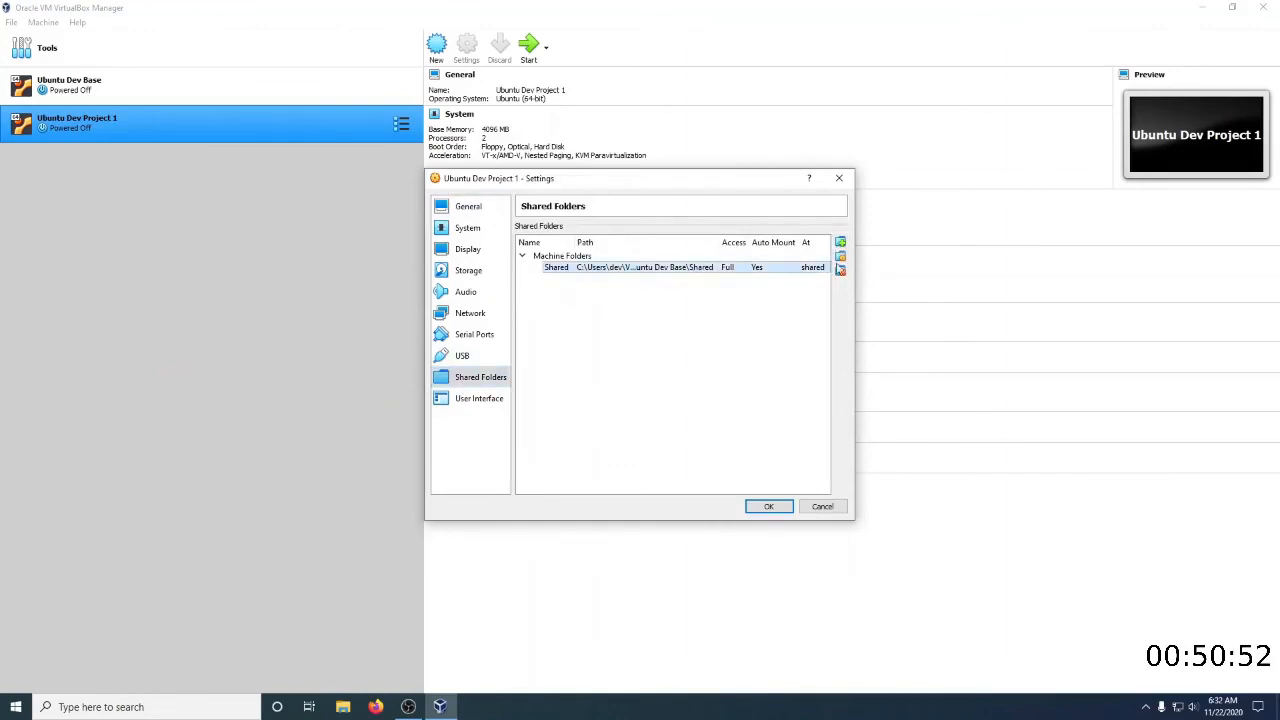
pyautogui.click(840, 256)
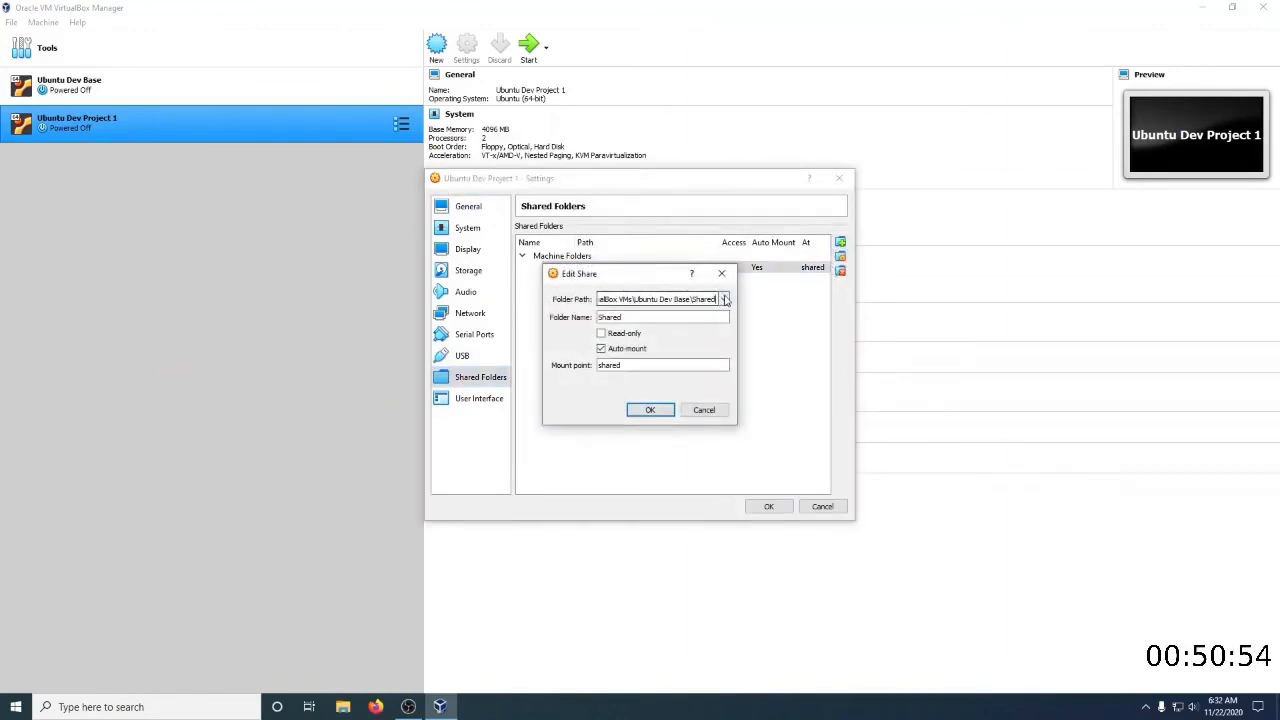
pyautogui.click(724, 299)
pyautogui.click(679, 324)
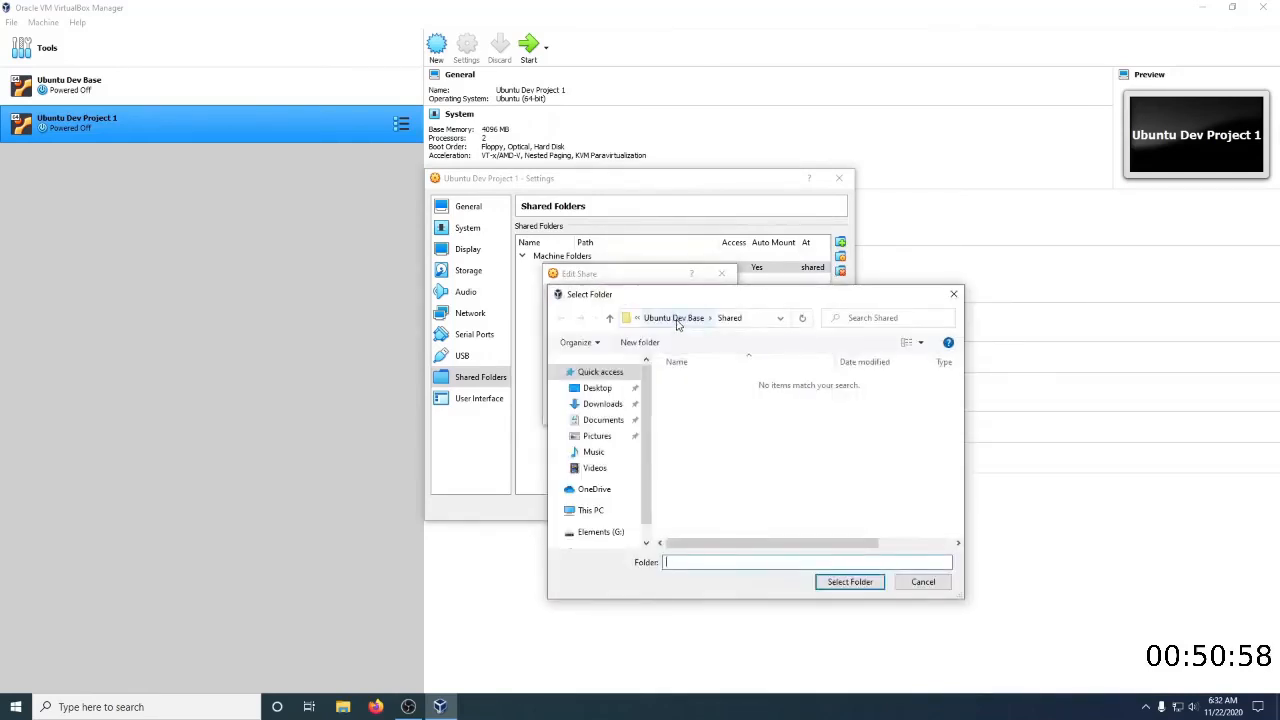
# Create a folder named "Shared" inside the Ubuntu Dev Project 1 folder under VirtualBox VMs
pyautogui.click(677, 318)
pyautogui.click(652, 318)
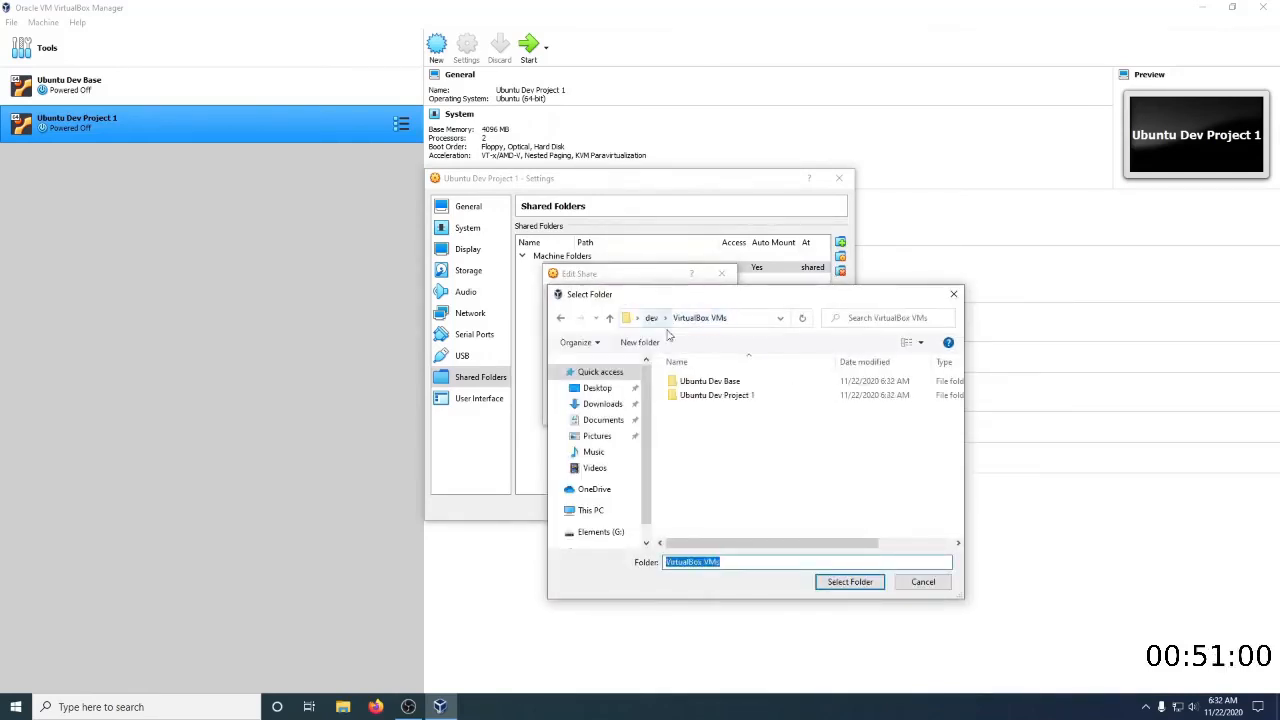
pyautogui.doubleClick(712, 396)
pyautogui.rightClick(714, 435)
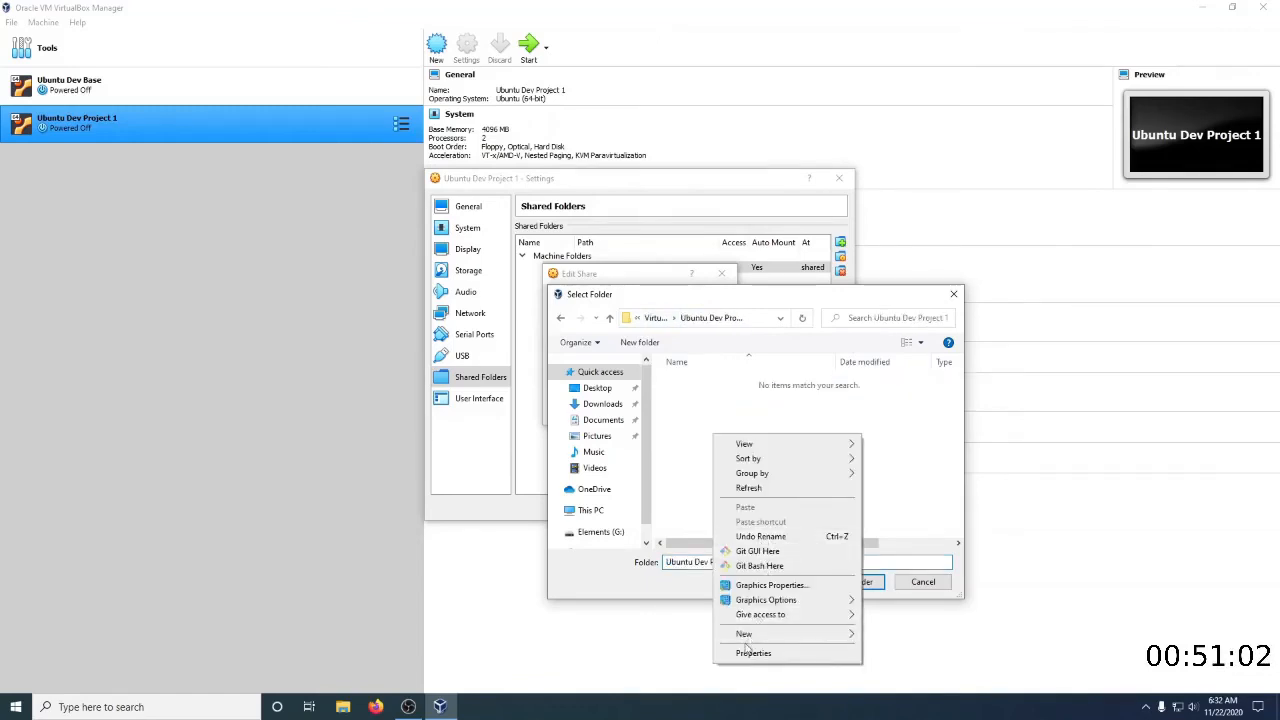
pyautogui.moveTo(748, 636)
pyautogui.click(893, 467)
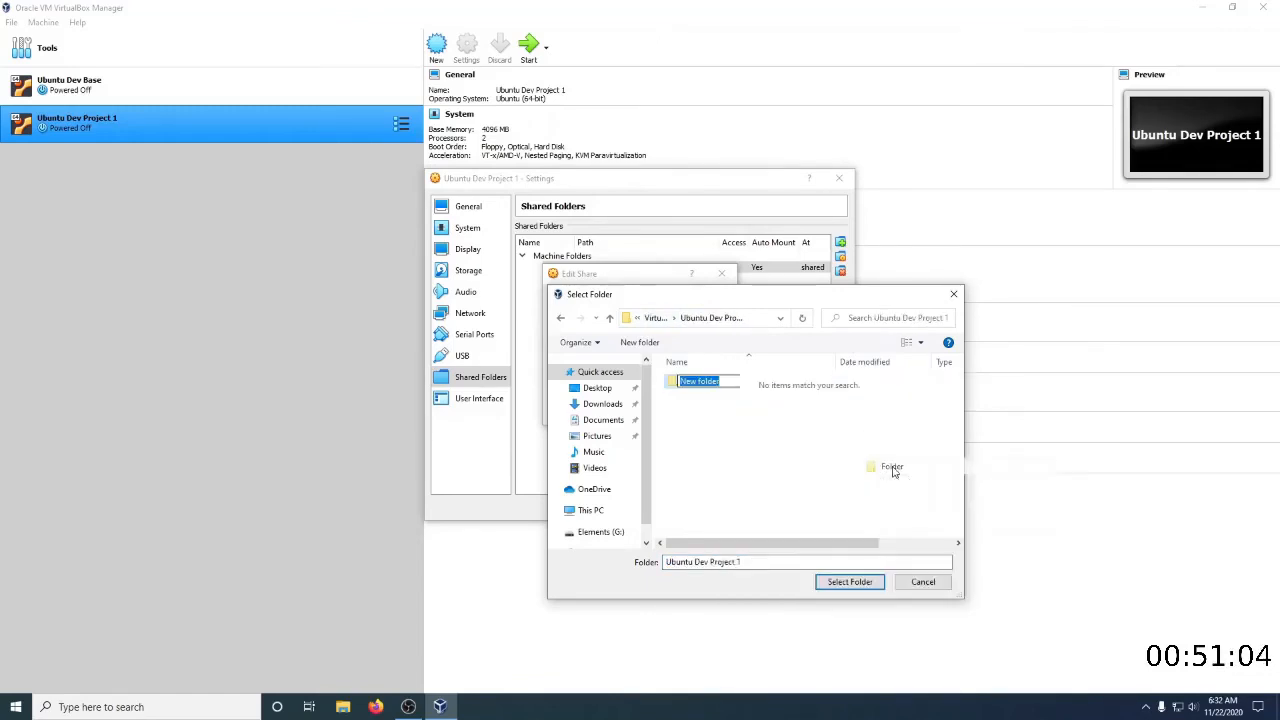
pyautogui.write('Shared')
pyautogui.press('Return')
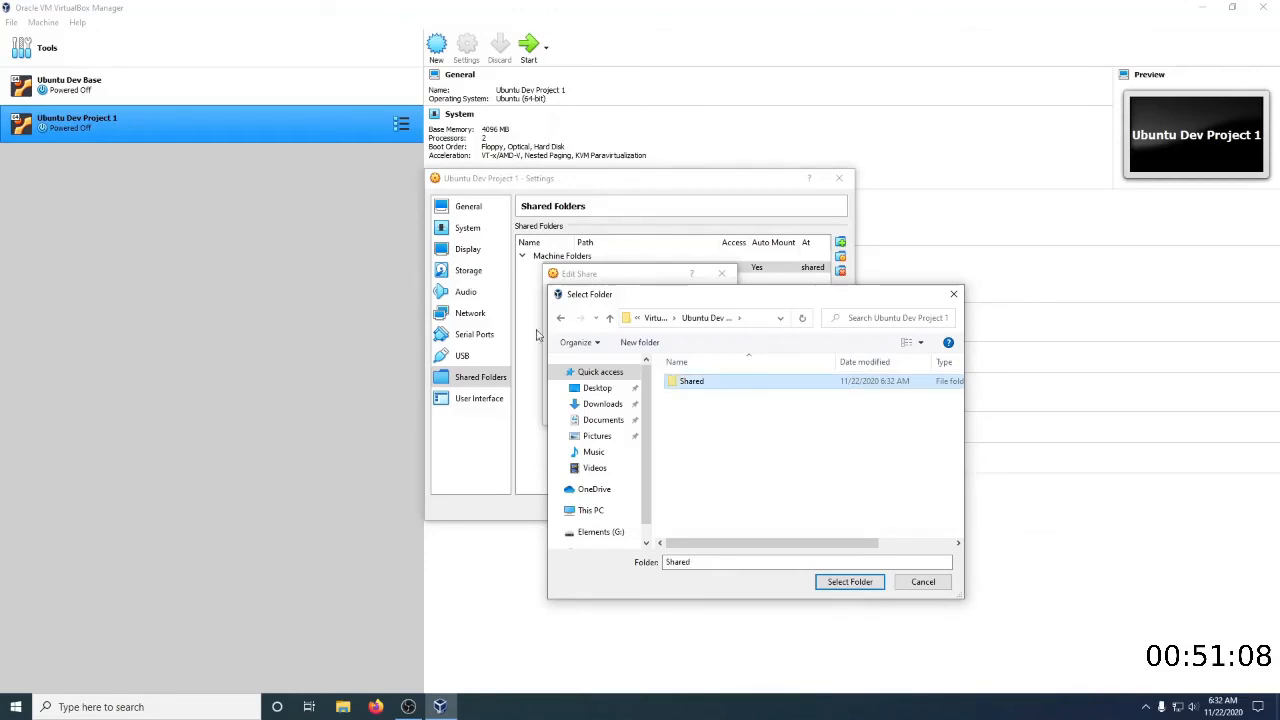
# Set the share's path to Ubuntu Dev Project 1's new Shared folder and save the machine settings
pyautogui.click(848, 581)
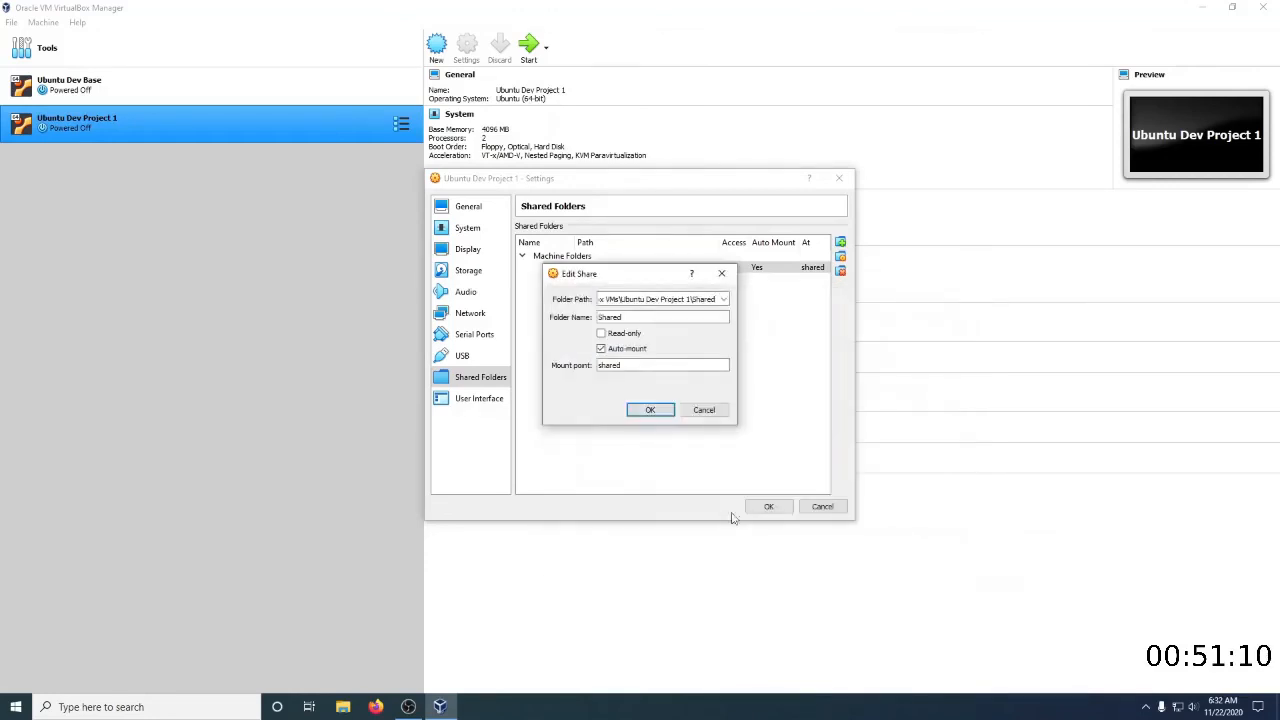
pyautogui.click(650, 410)
pyautogui.click(769, 506)
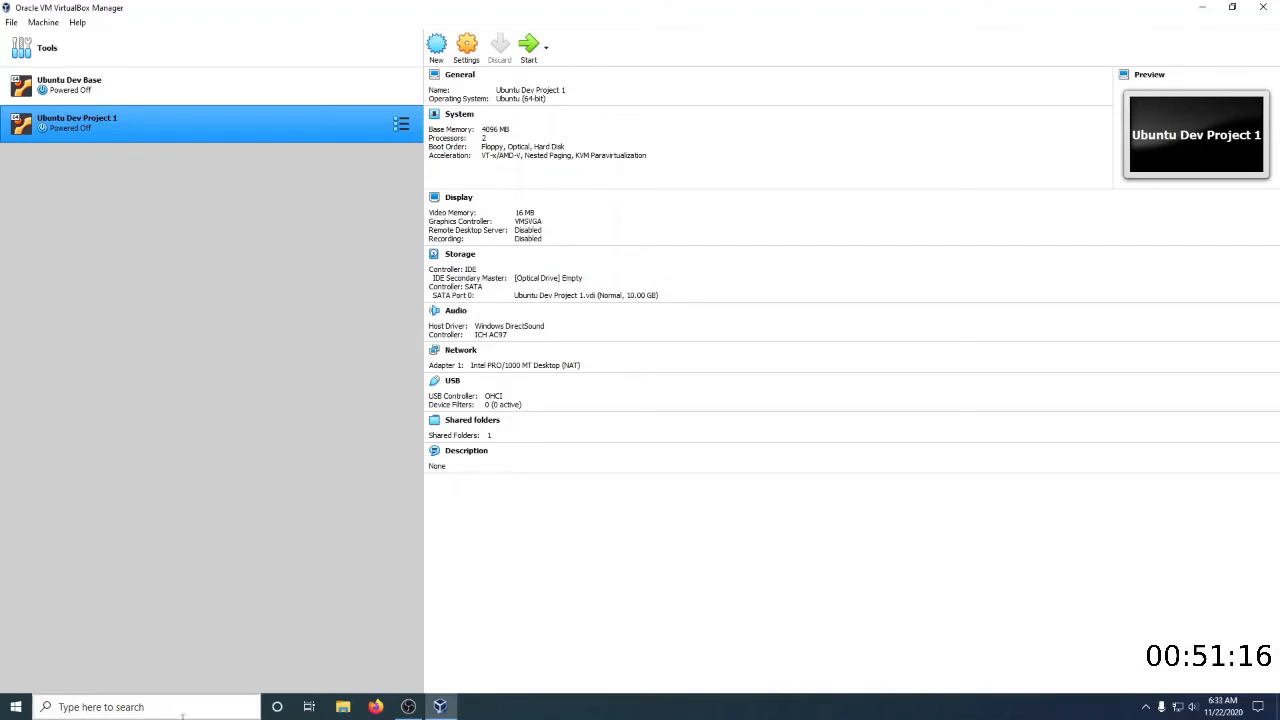
# Open the folder C:\Users\dev\VirtualBox VMs\Ubuntu Dev Base in File Explorer
pyautogui.click(343, 708)
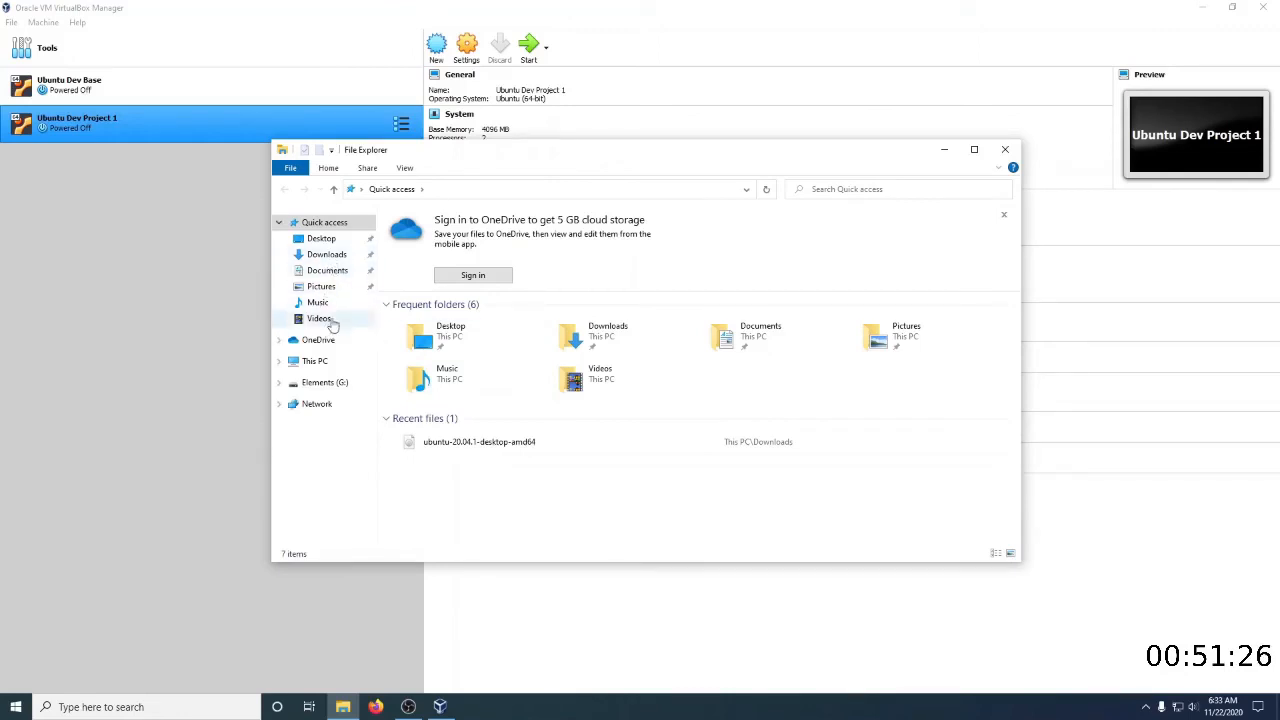
pyautogui.click(278, 362)
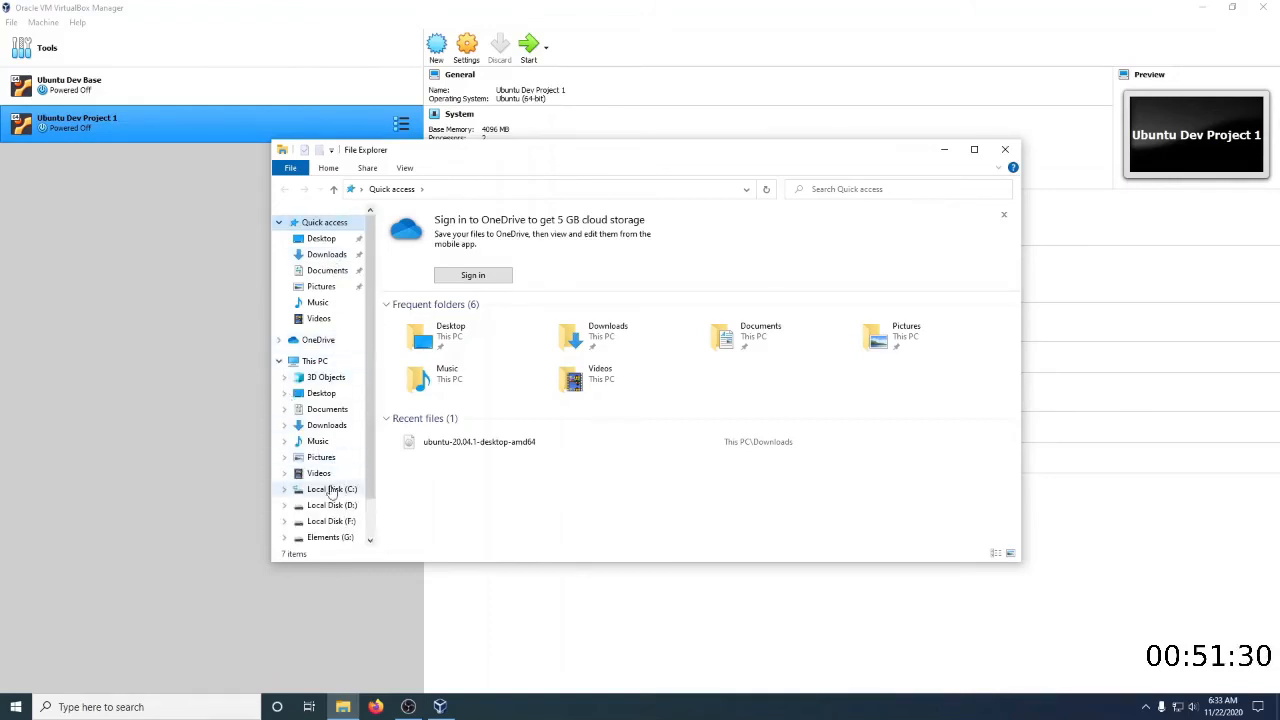
pyautogui.click(331, 489)
pyautogui.doubleClick(415, 316)
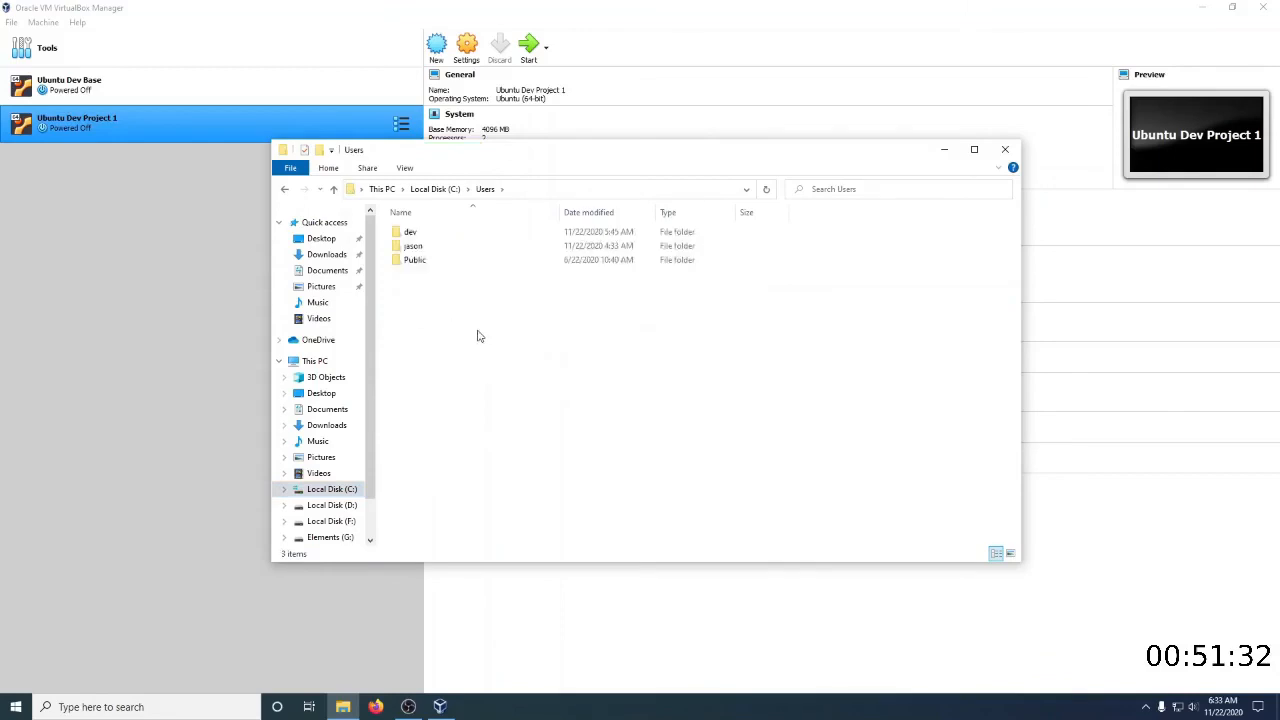
pyautogui.doubleClick(410, 233)
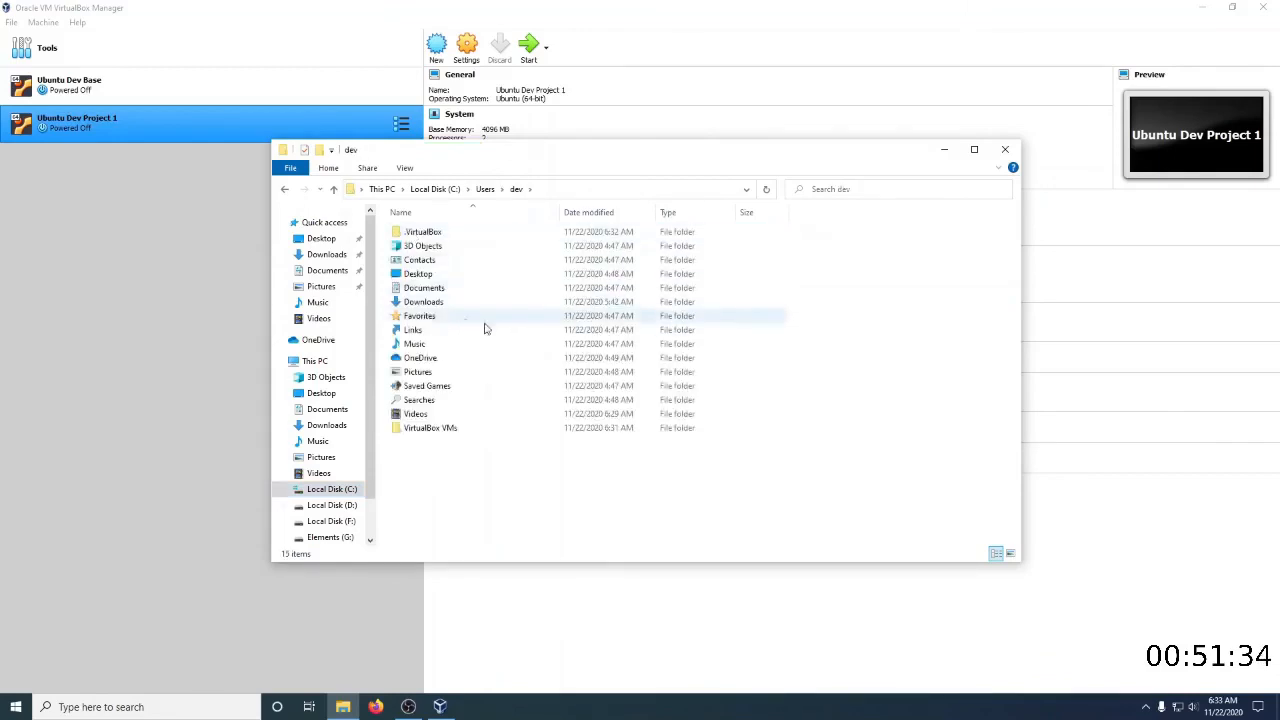
pyautogui.doubleClick(448, 430)
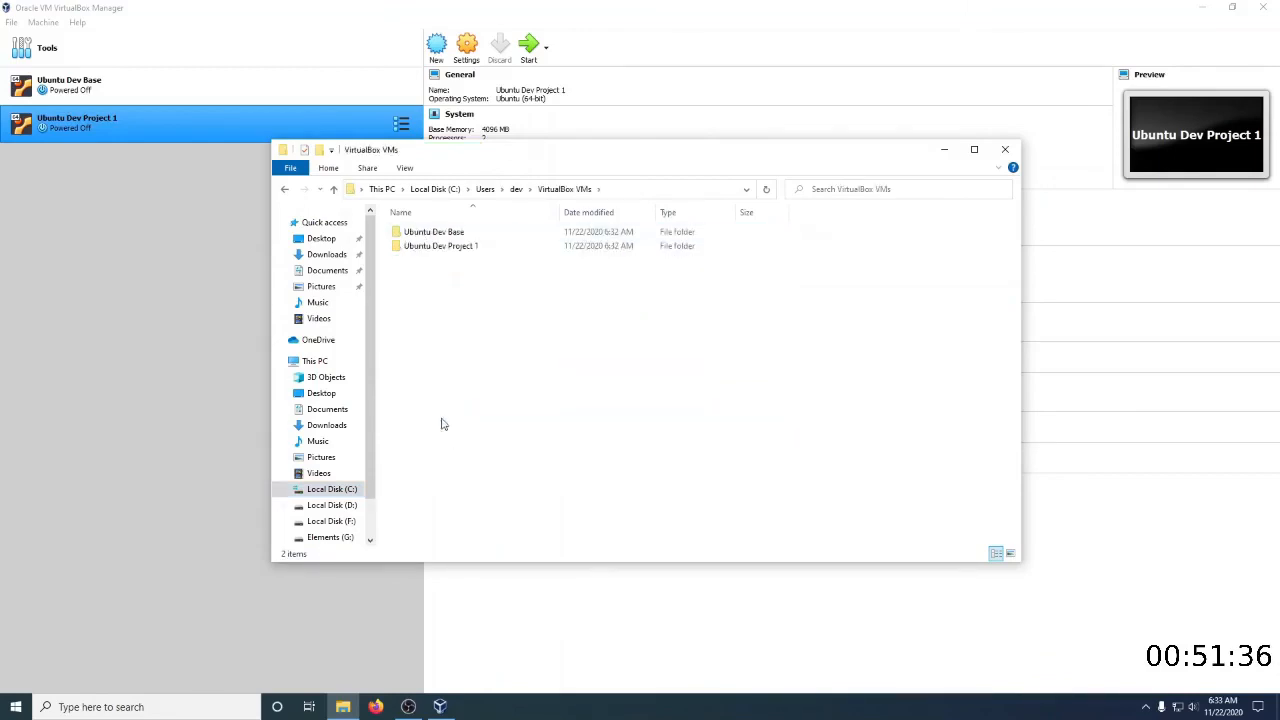
pyautogui.doubleClick(443, 233)
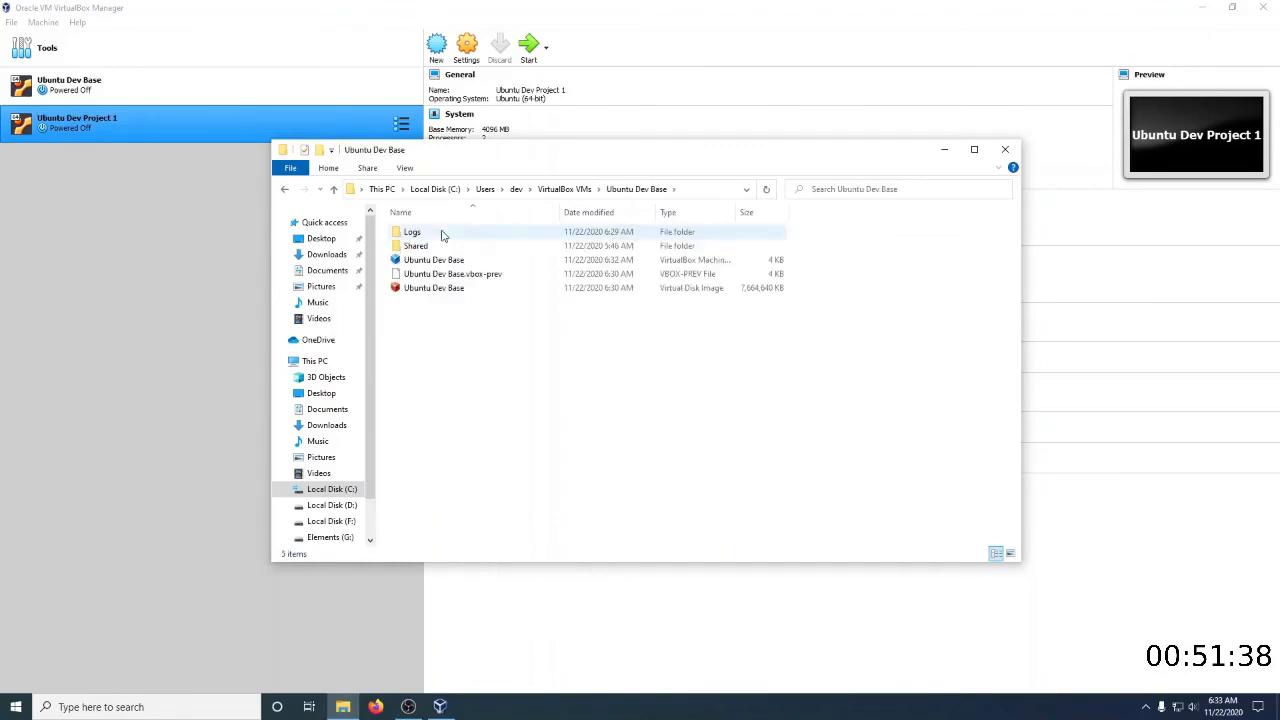
# Review the Read-only attribute in the Ubuntu Dev Base virtual disk image's properties, then close the properties and File Explorer
pyautogui.rightClick(432, 290)
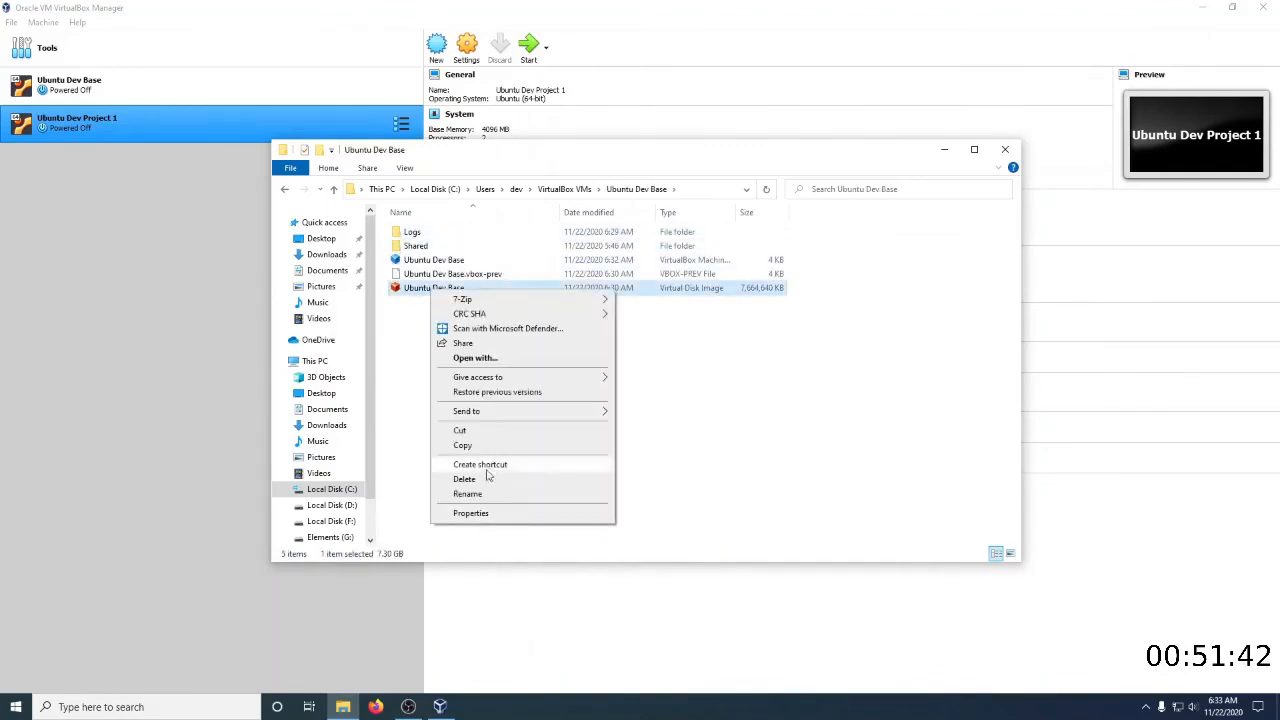
pyautogui.click(468, 513)
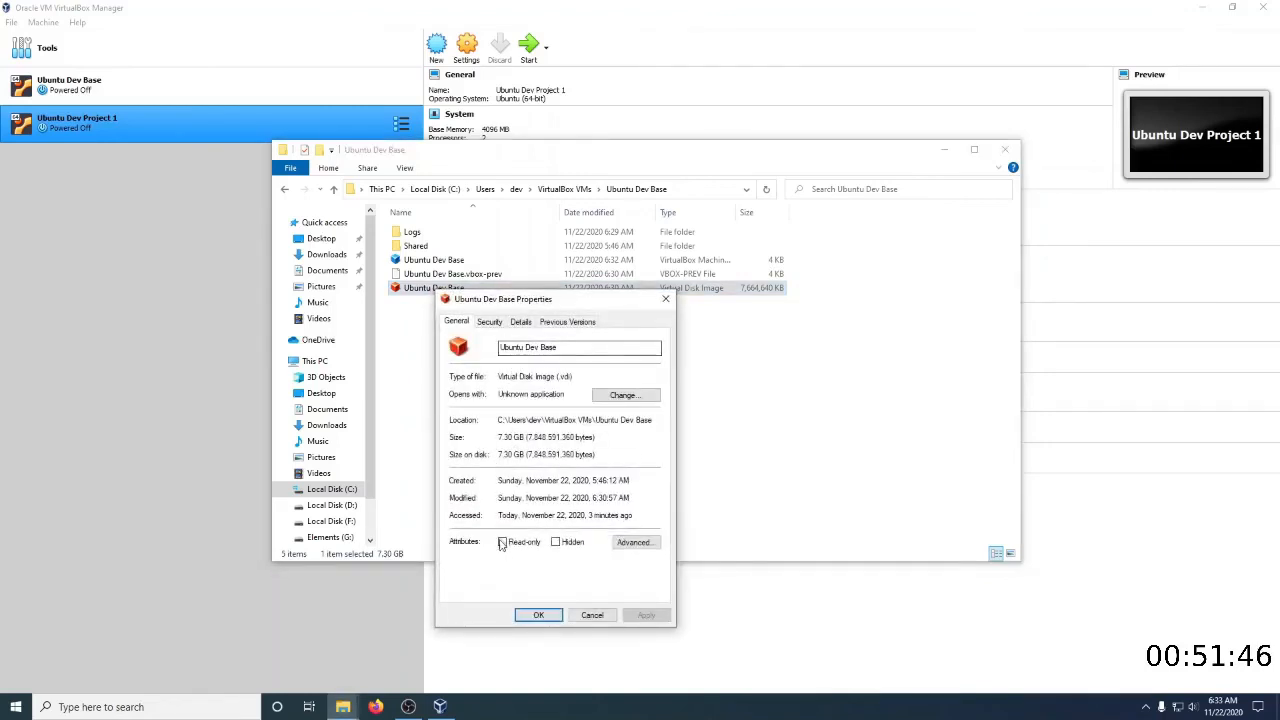
pyautogui.click(538, 614)
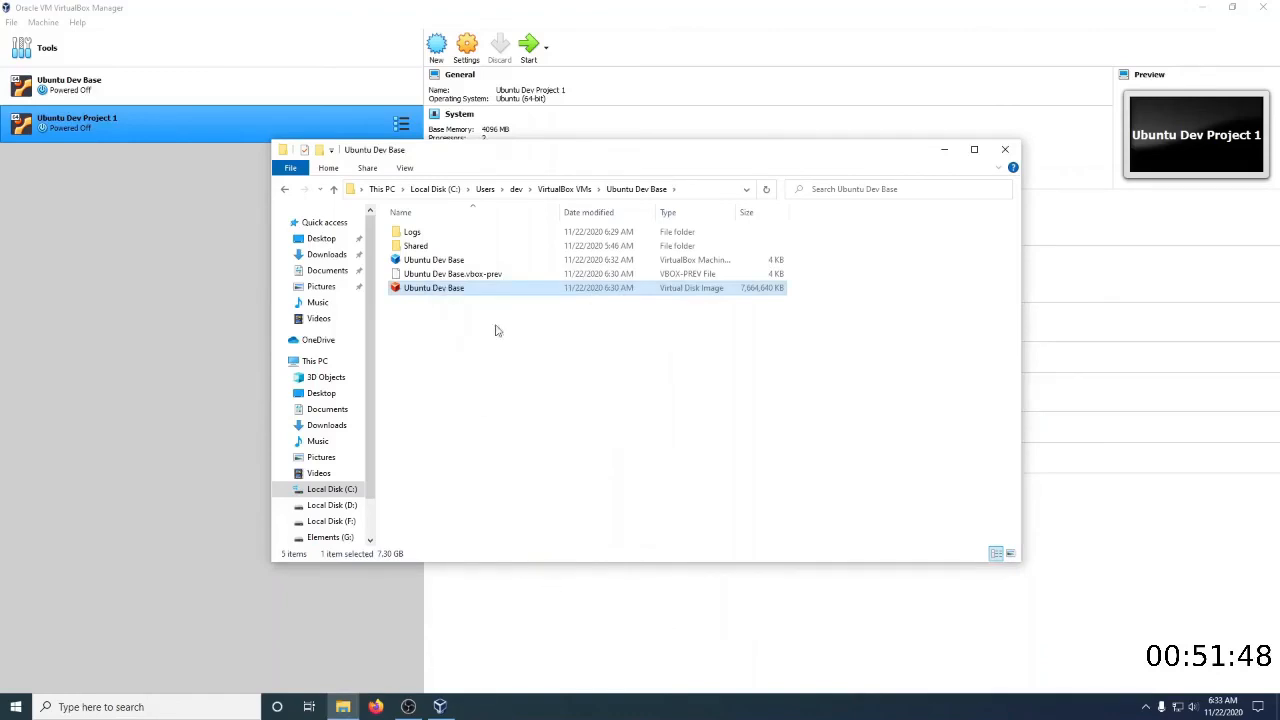
pyautogui.click(1005, 150)
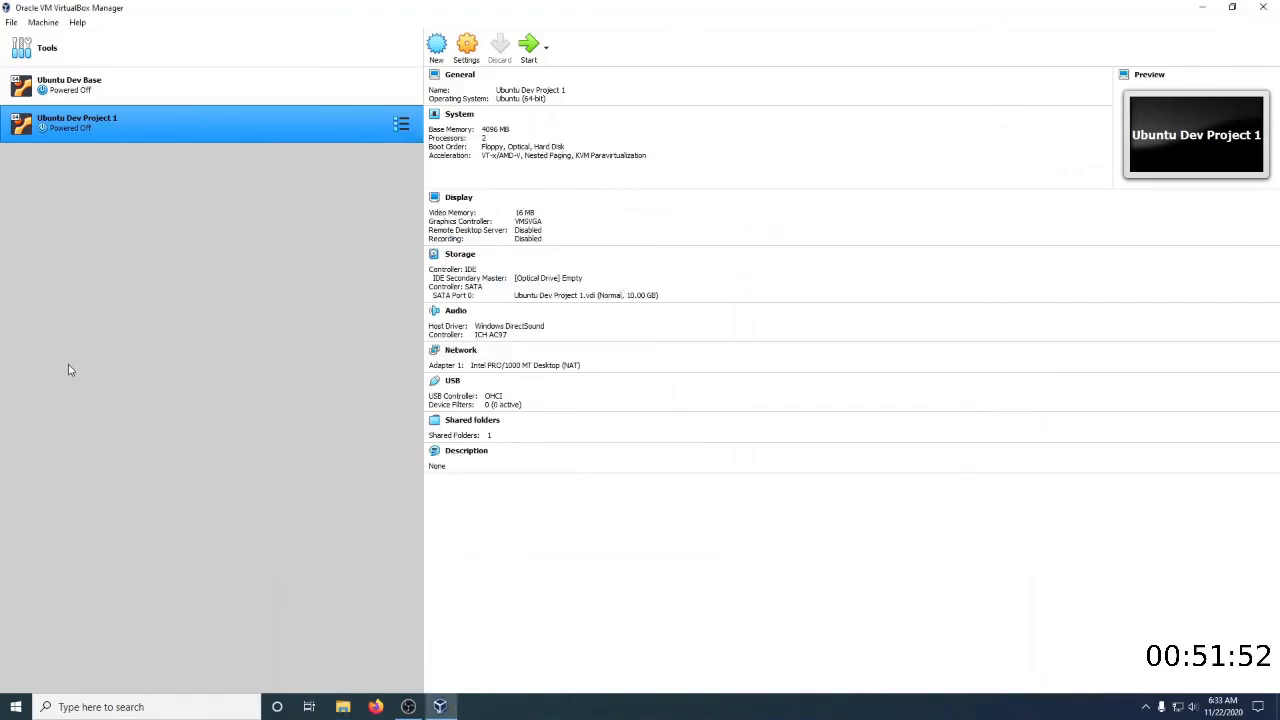
# Start the Ubuntu Dev Project 1 virtual machine
pyautogui.click(528, 45)
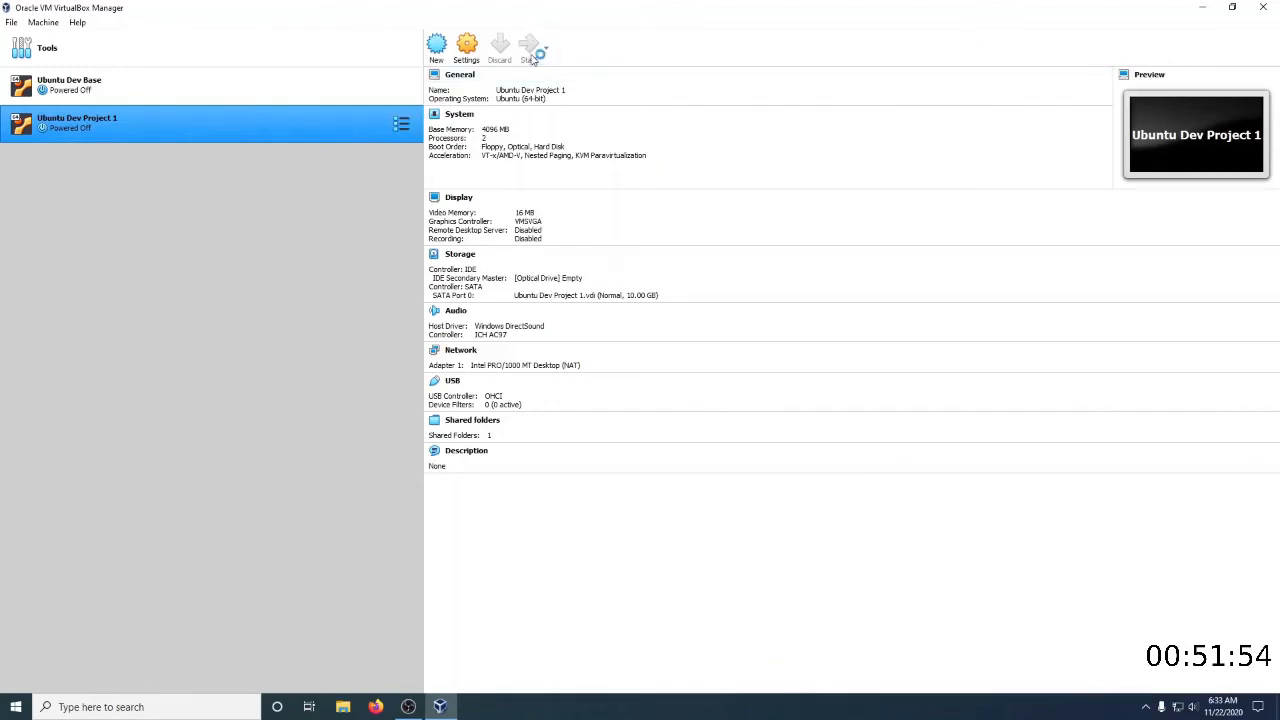